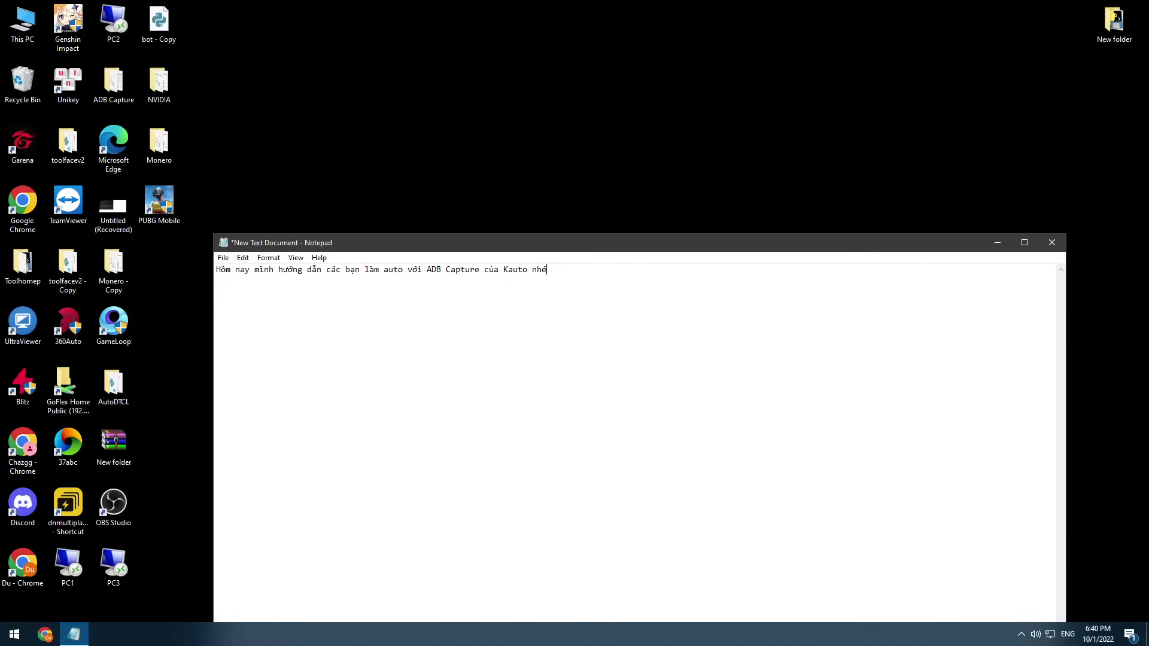
- Enlarge the note's text display and replace the sentence with "đầu tiên mình cần có phần mềm ADB Captuer"
key("ctrl+a")
scroll(546, 342, "up", 10, "ctrl")
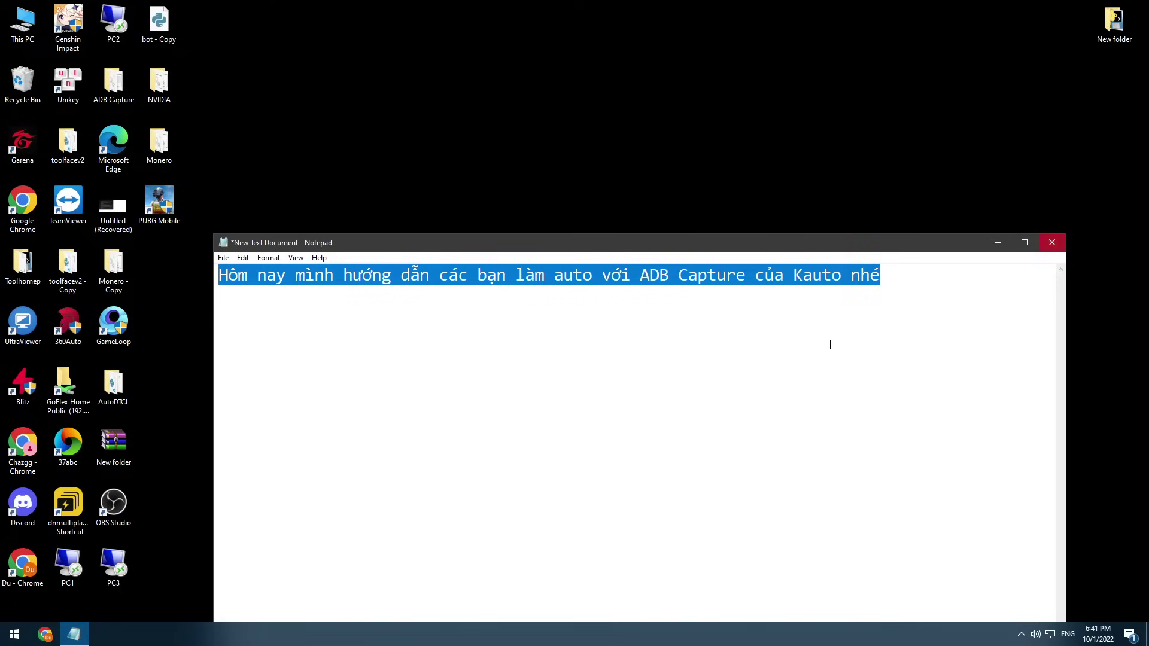
type("dau t")
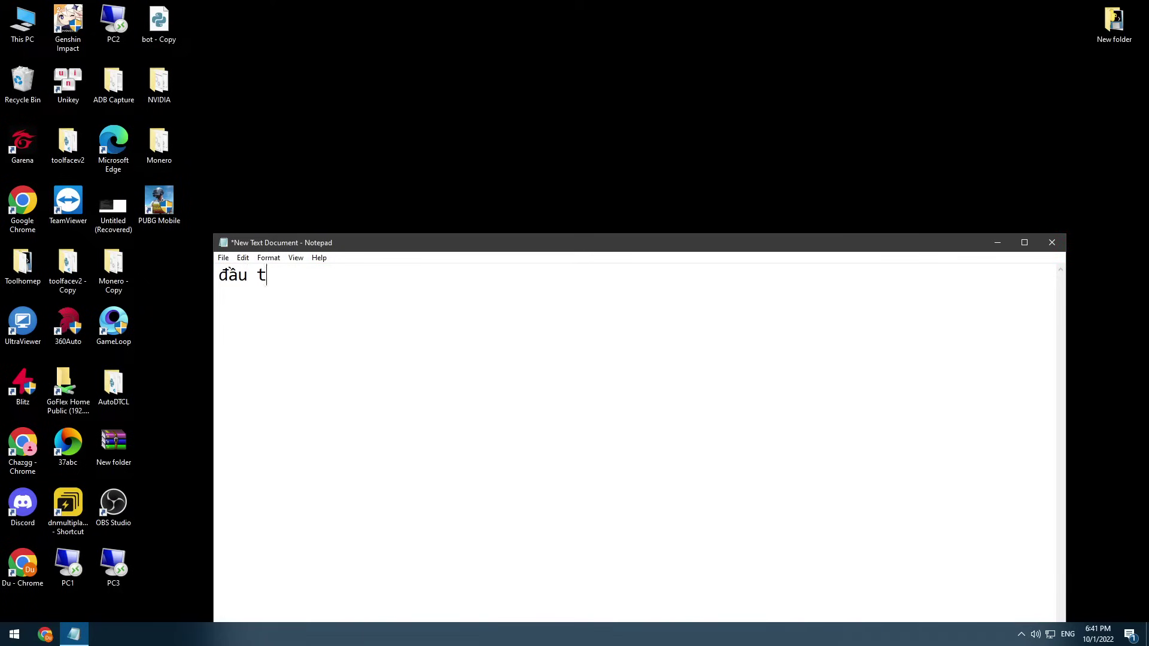
type("ien mình cần có ph")
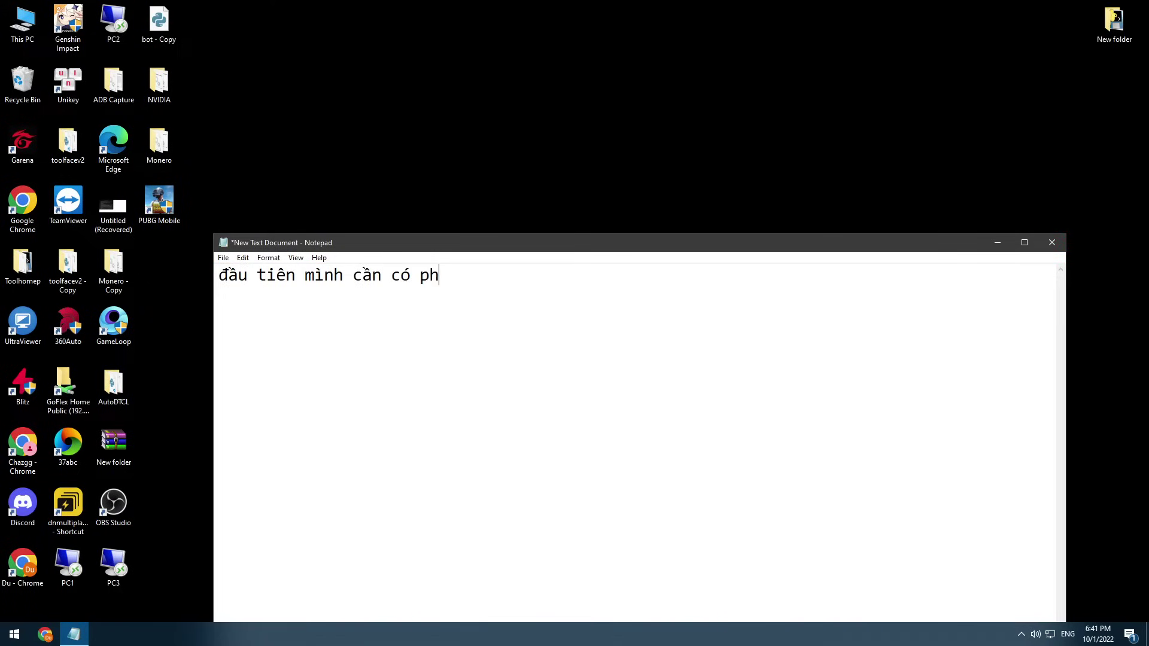
type("ần memm62")
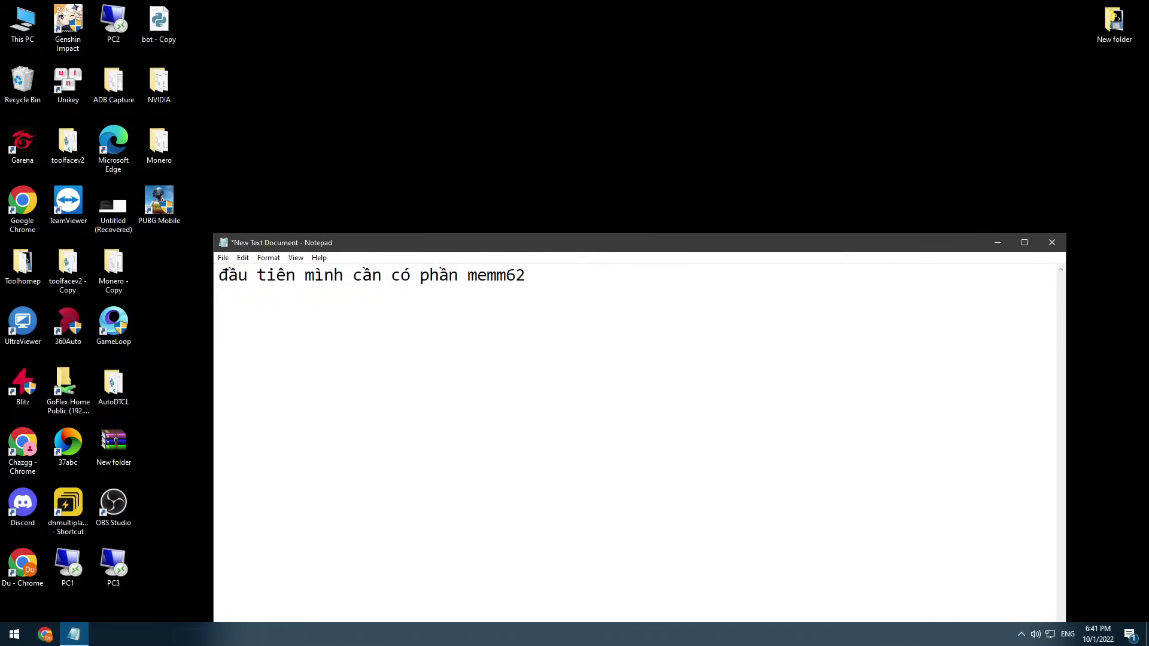
key("BackSpace")
key("BackSpace")
key("BackSpace")
key("BackSpace")
type("ADB Captue")
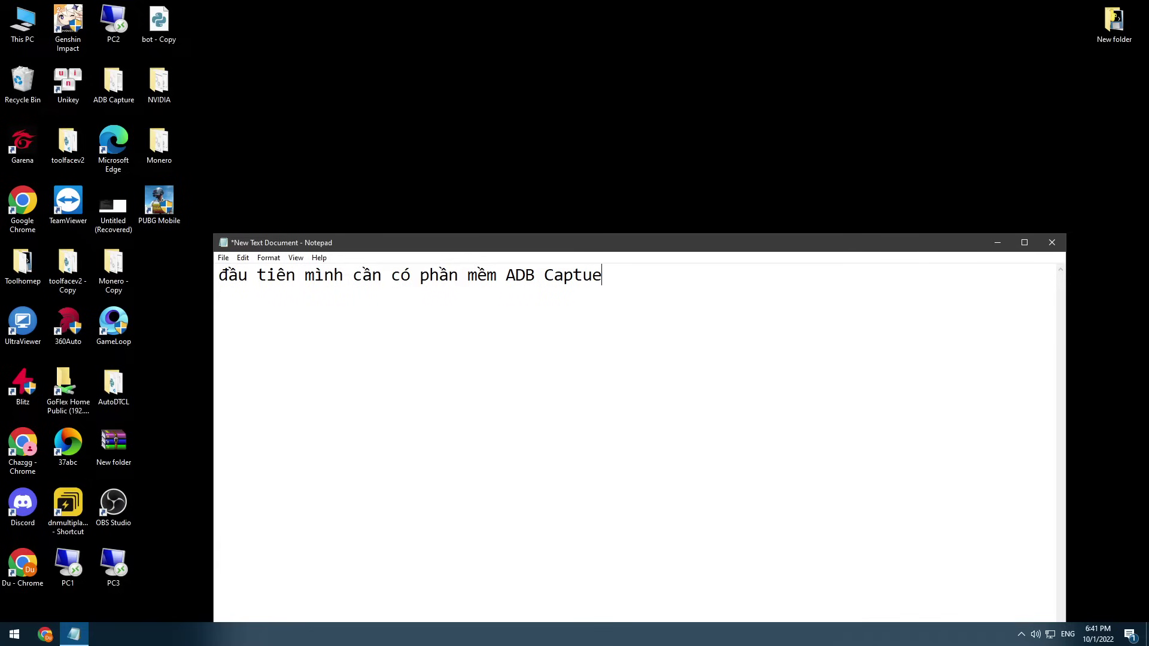
type("rer")
key("BackSpace")
key("BackSpace")
type("r")
- Launch ADBCapture from the ADB Capture desktop folder, closing the folder window and moving the program aside
left_click(514, 149)
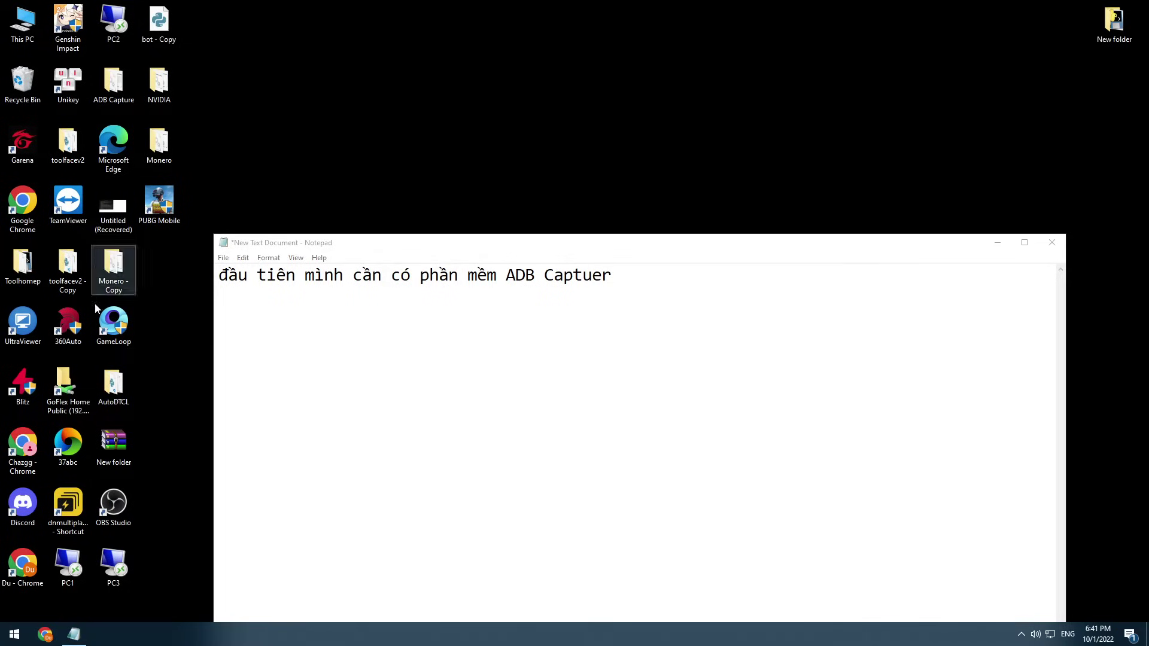
double_click(96, 98)
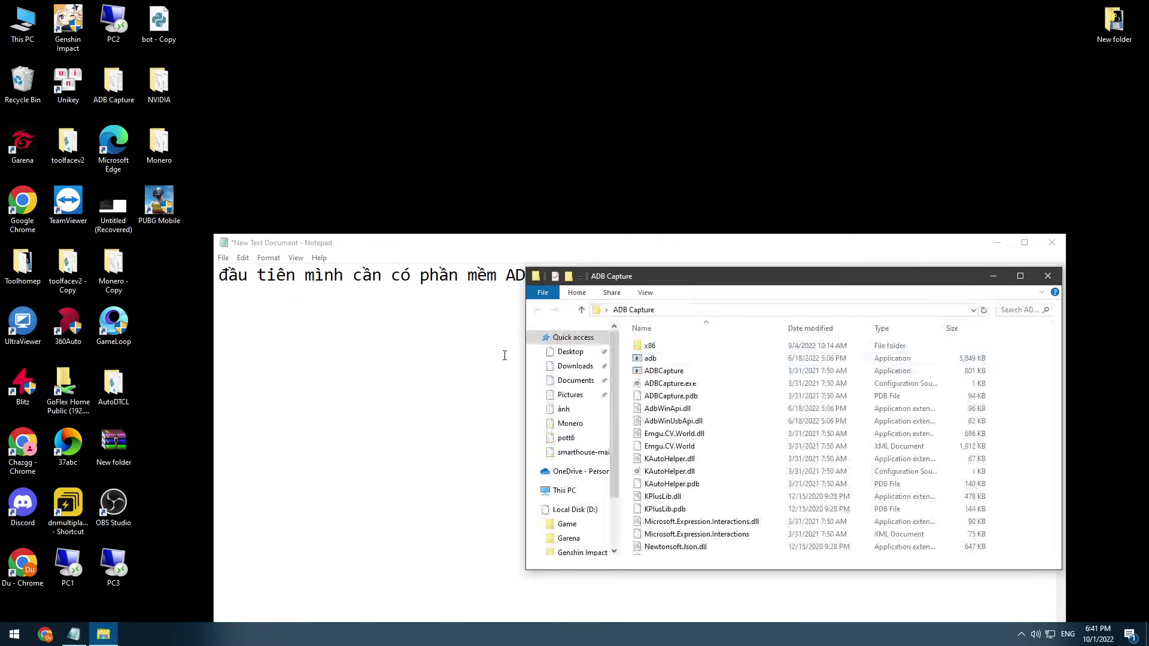
left_click(653, 371)
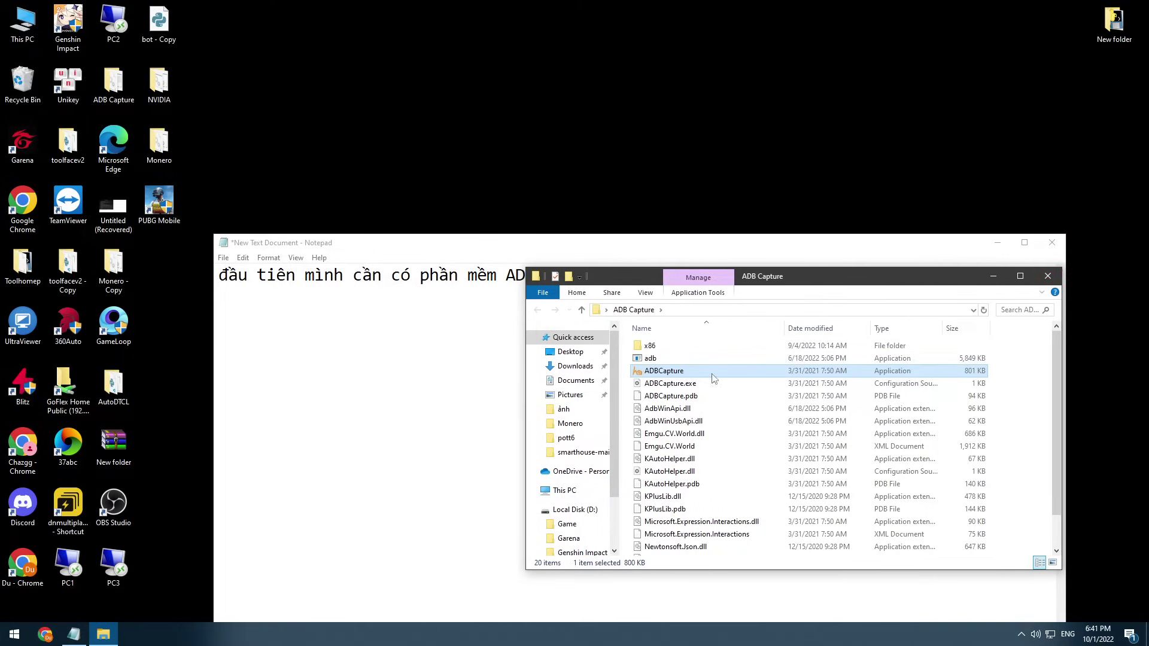
double_click(680, 372)
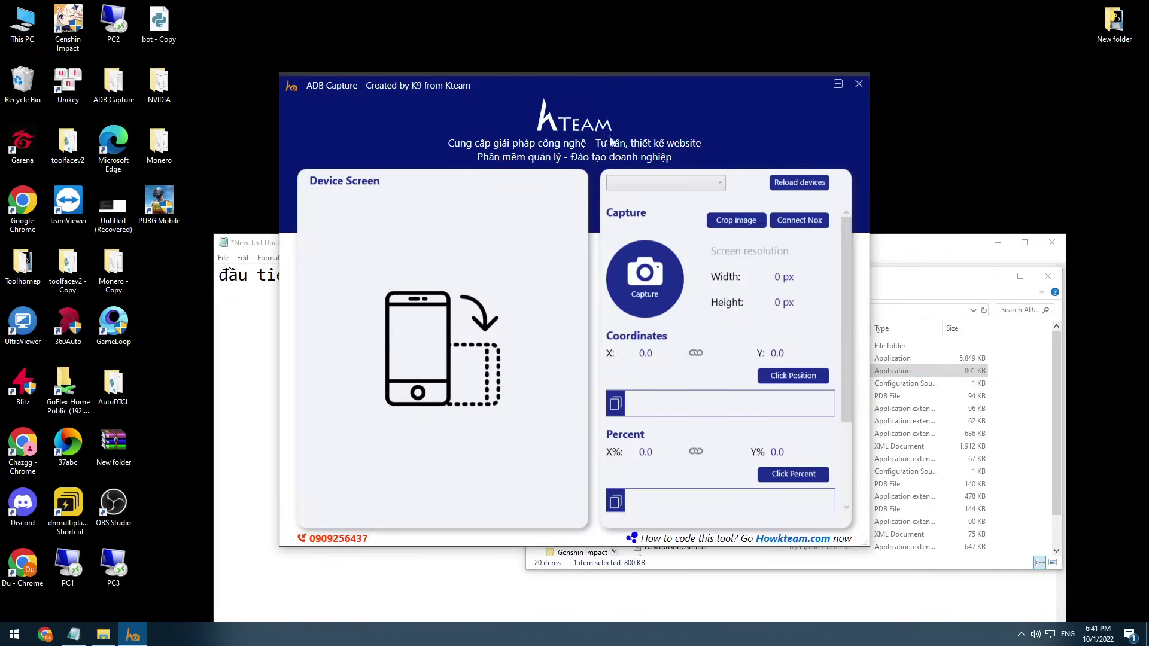
left_click(1047, 276)
left_click_drag(508, 103, 681, 120)
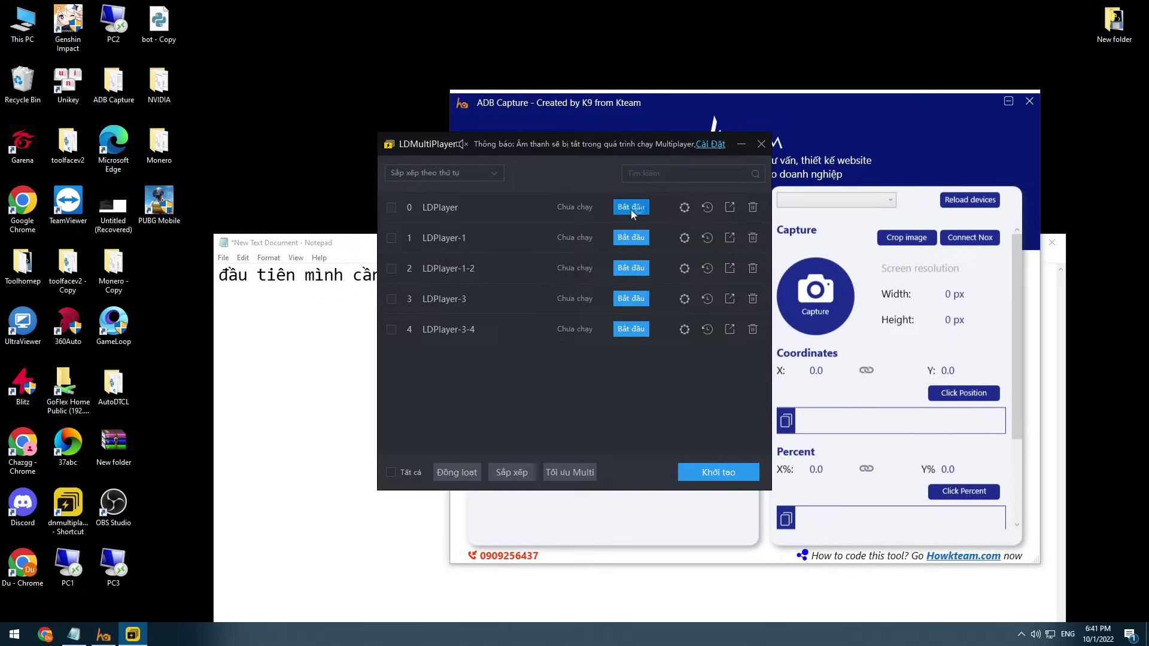
- Start the first LDPlayer instance, closing the instance manager and placing the emulator window beside ADB Capture
left_click(761, 144)
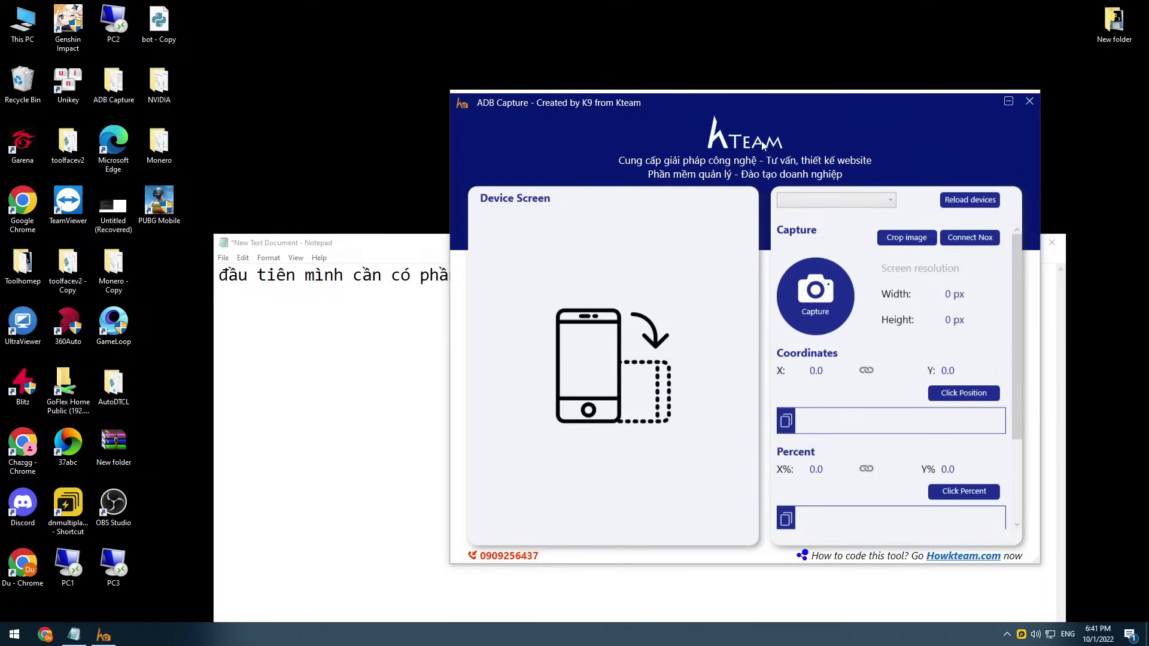
left_click_drag(993, 104, 102, 31)
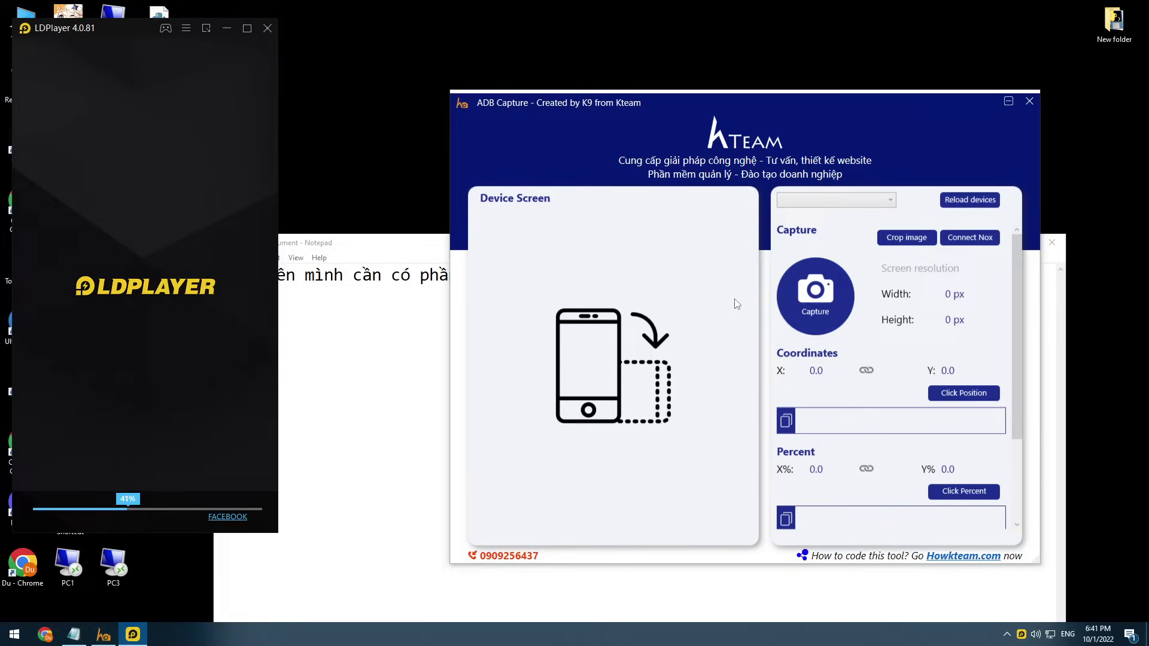
- Switch to Notepad and replace the note with "phần mềm này giúp chúng ta cắt ảnh"
left_click(412, 372)
key("ctrl+a")
type("ph")
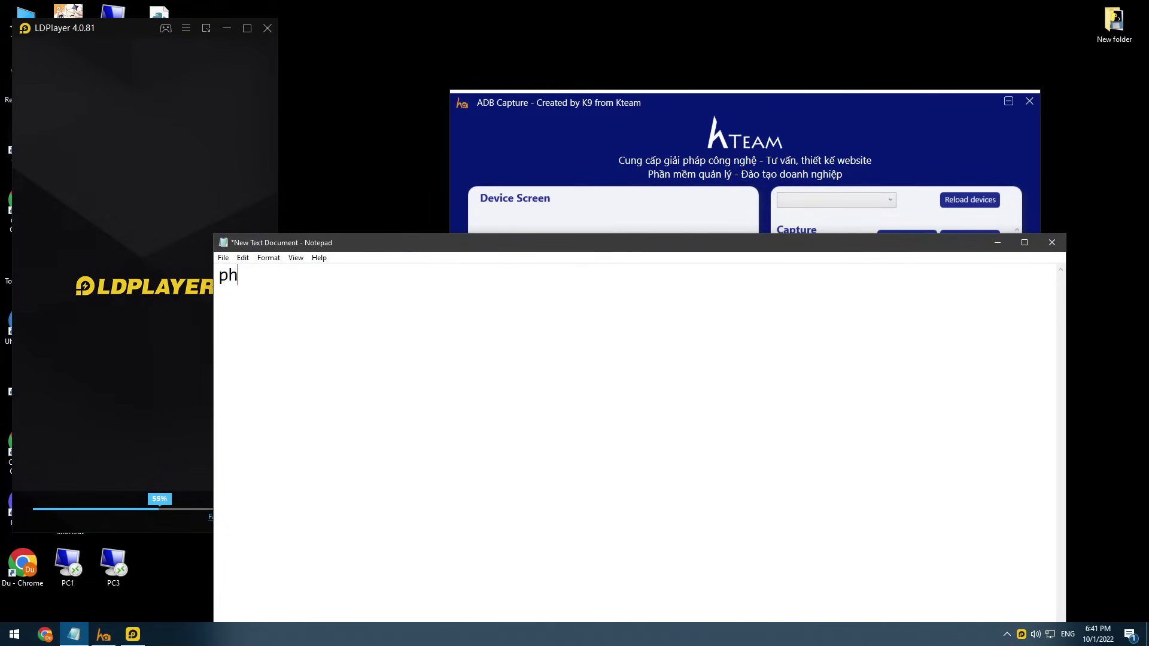
type("ần mền")
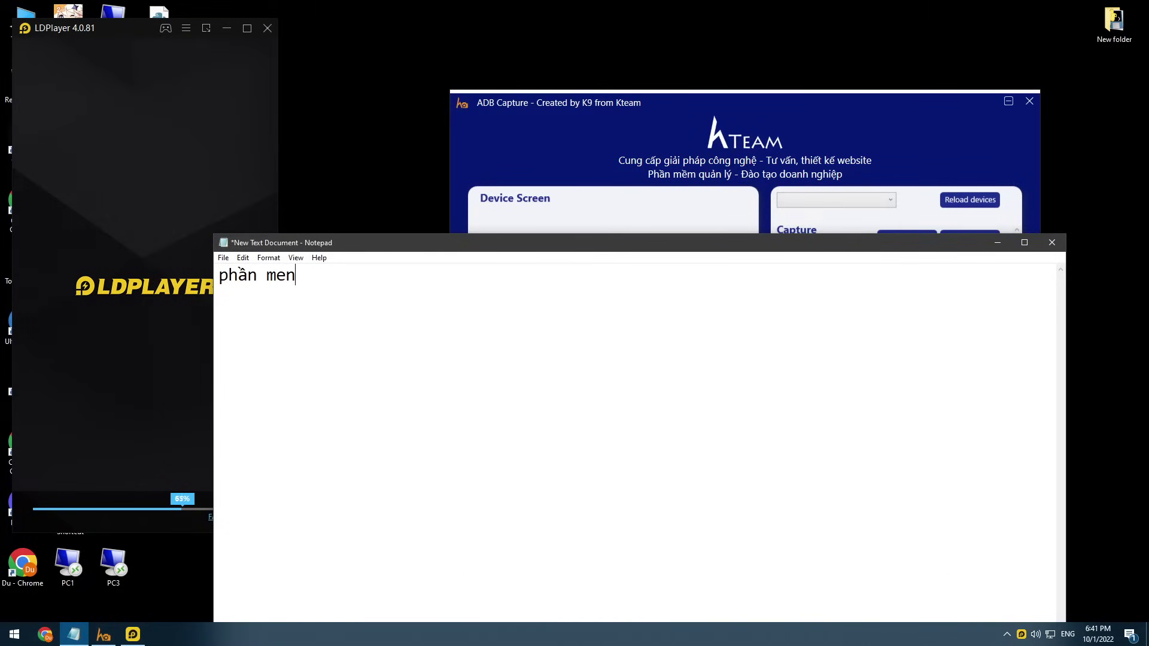
key("BackSpace")
key("BackSpace")
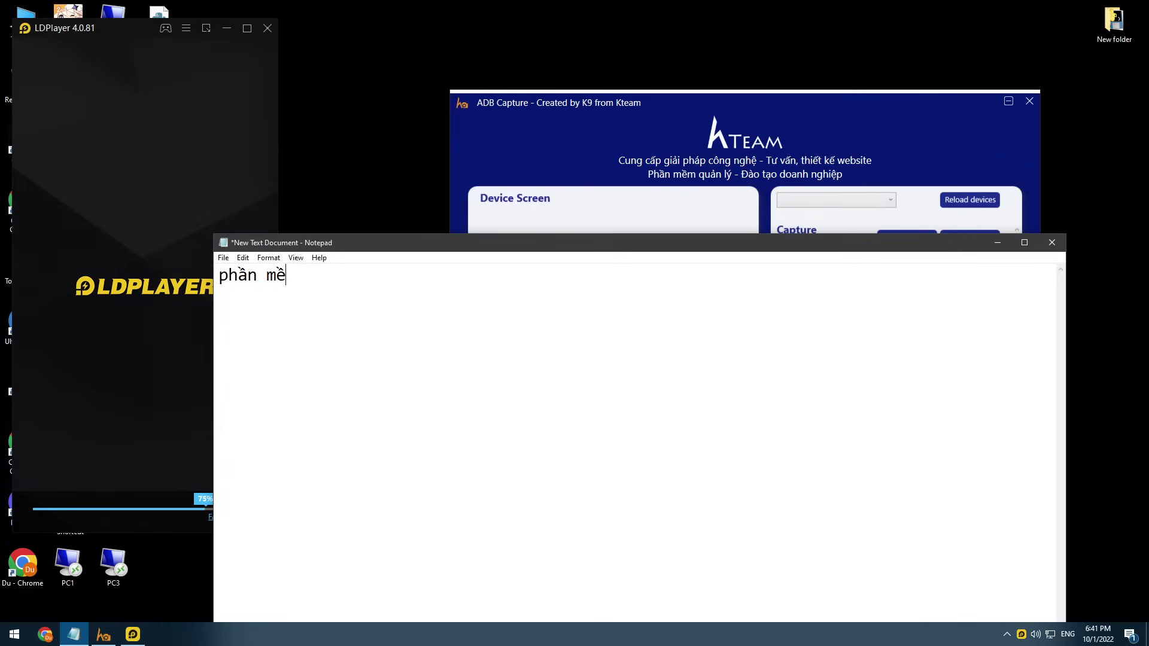
type("m này giúp ")
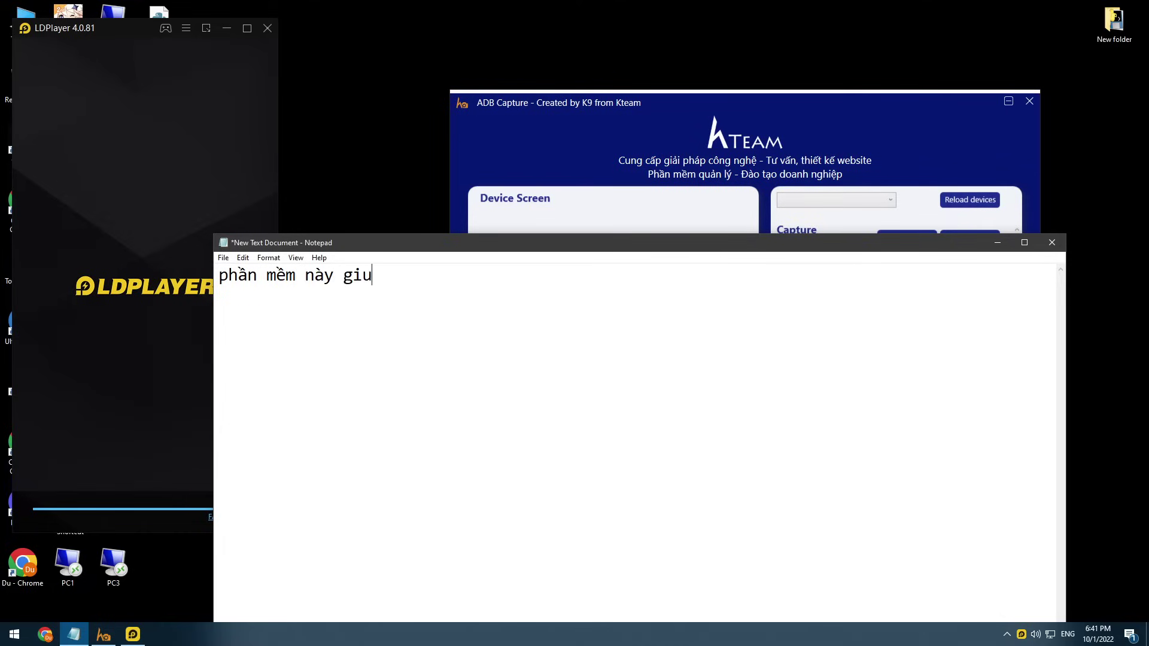
type("chungl")
key("BackSpace")
key("BackSpace")
key("BackSpace")
key("BackSpace")
type("ng ta cắt anh")
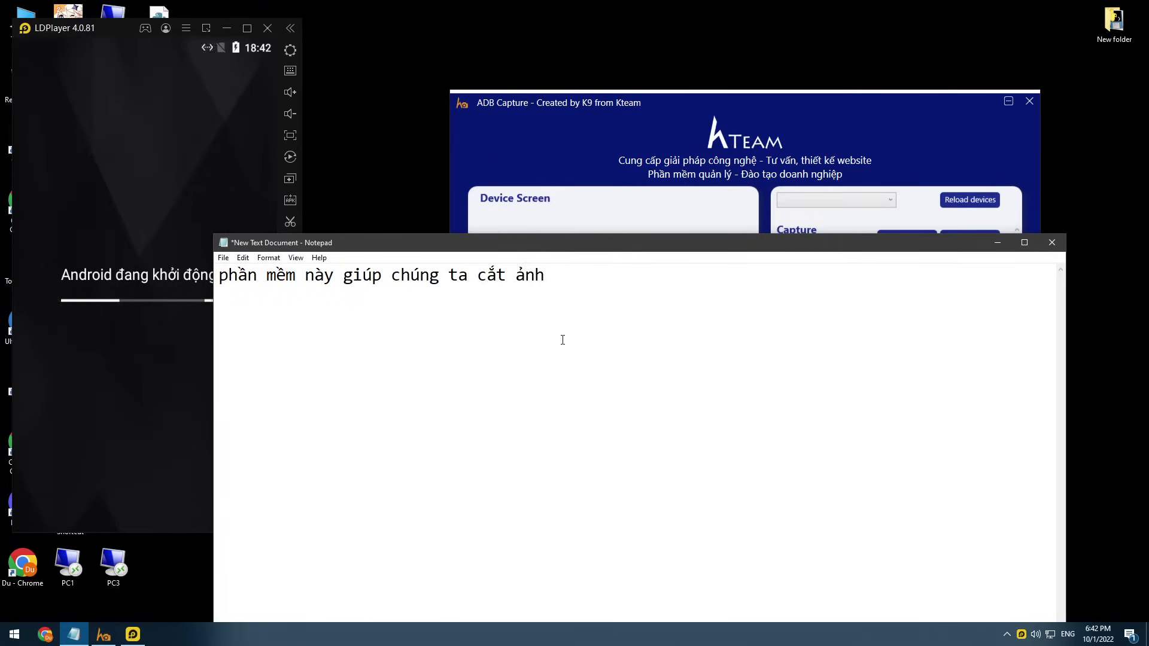
- Continue the note's sentence with "nhanh hơn và tìm tọa độ trên màn hình nhanh"
type(" nhanh6")
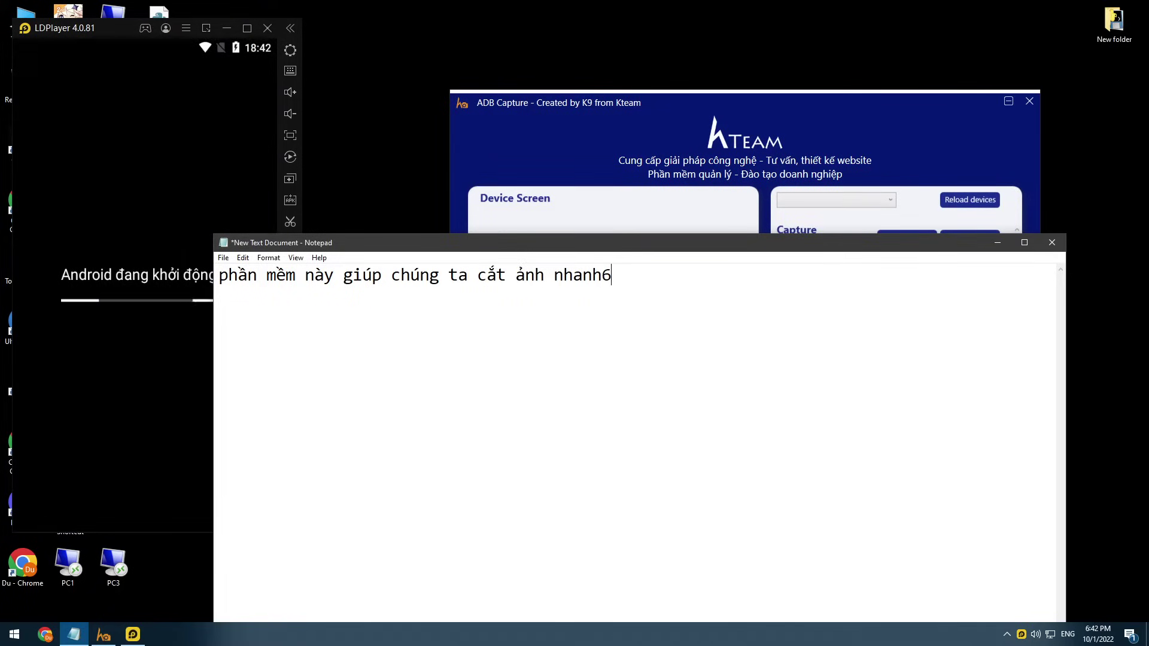
key("BackSpace")
type("hơn v")
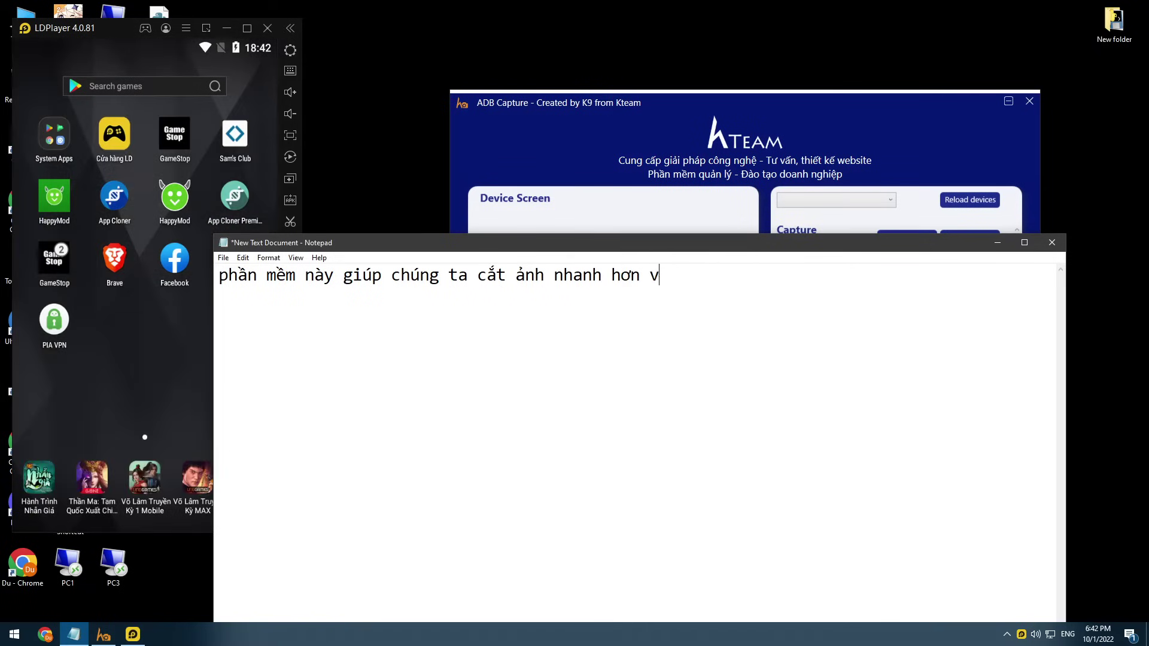
type("à tìm toa")
type(" do")
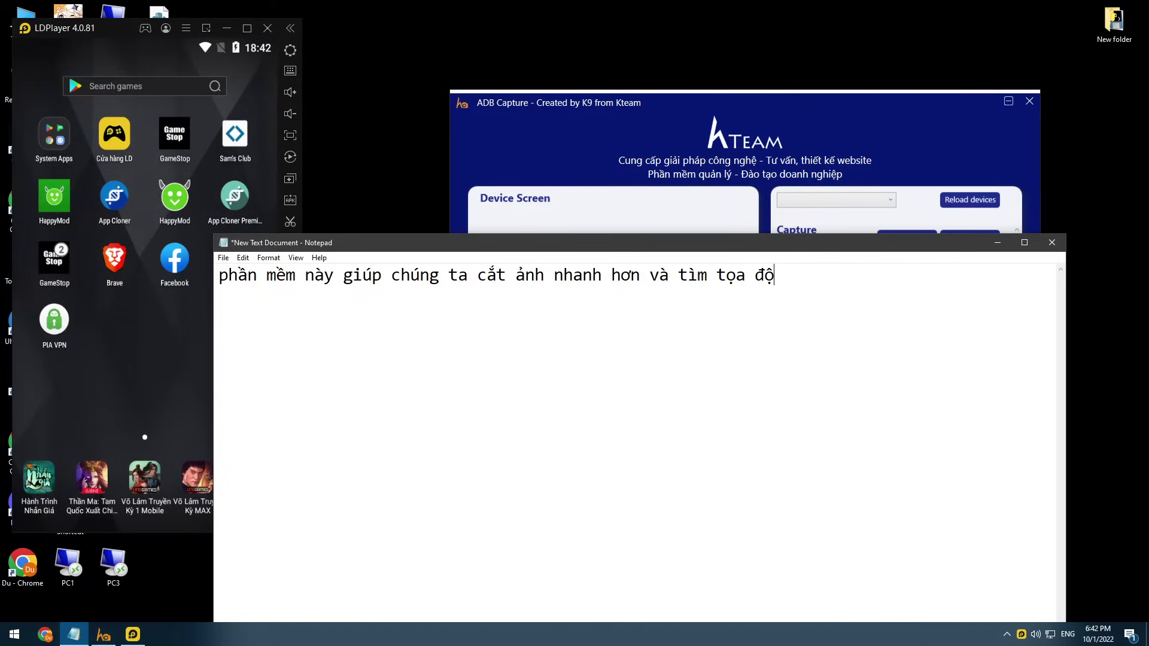
type(" trên màn hi")
type("nh nhanh")
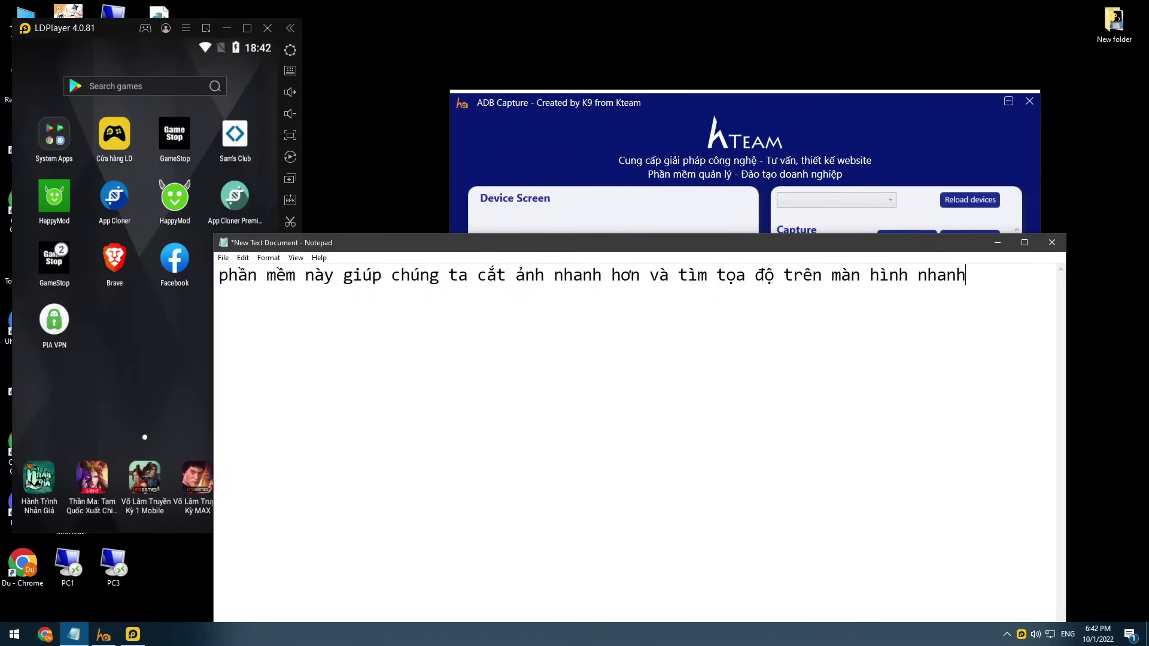
- Finish the sentence with "hơn cũng như có thể chụp màn hình devices" and cut the entire note text
type(" hơn cũng ")
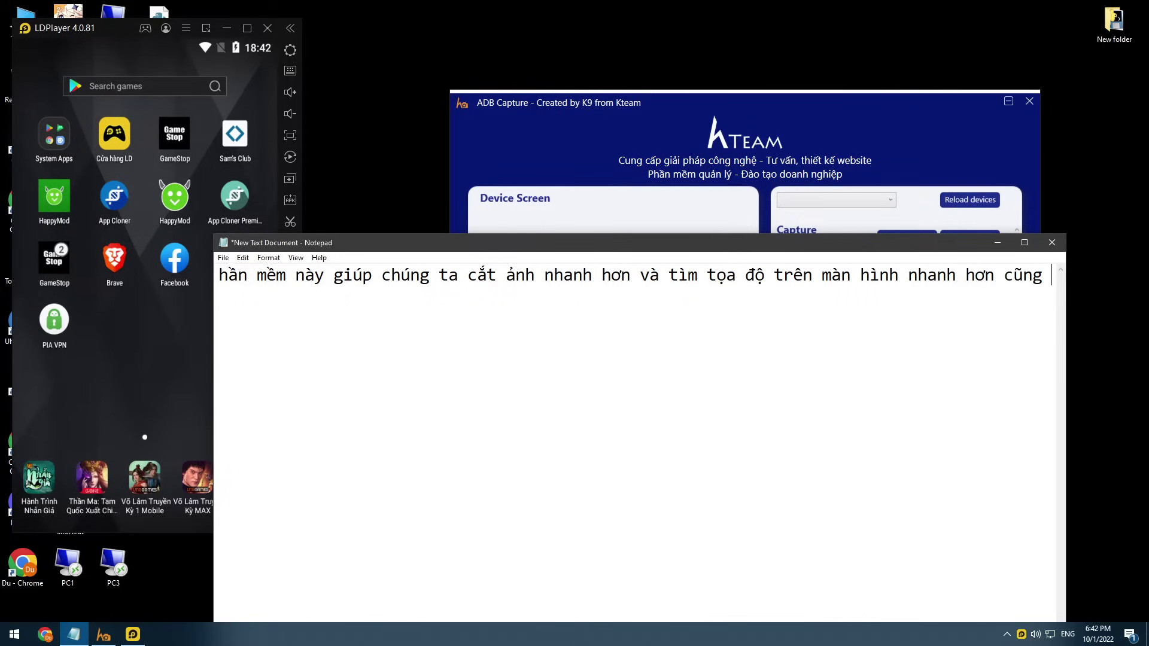
type("nhuw co")
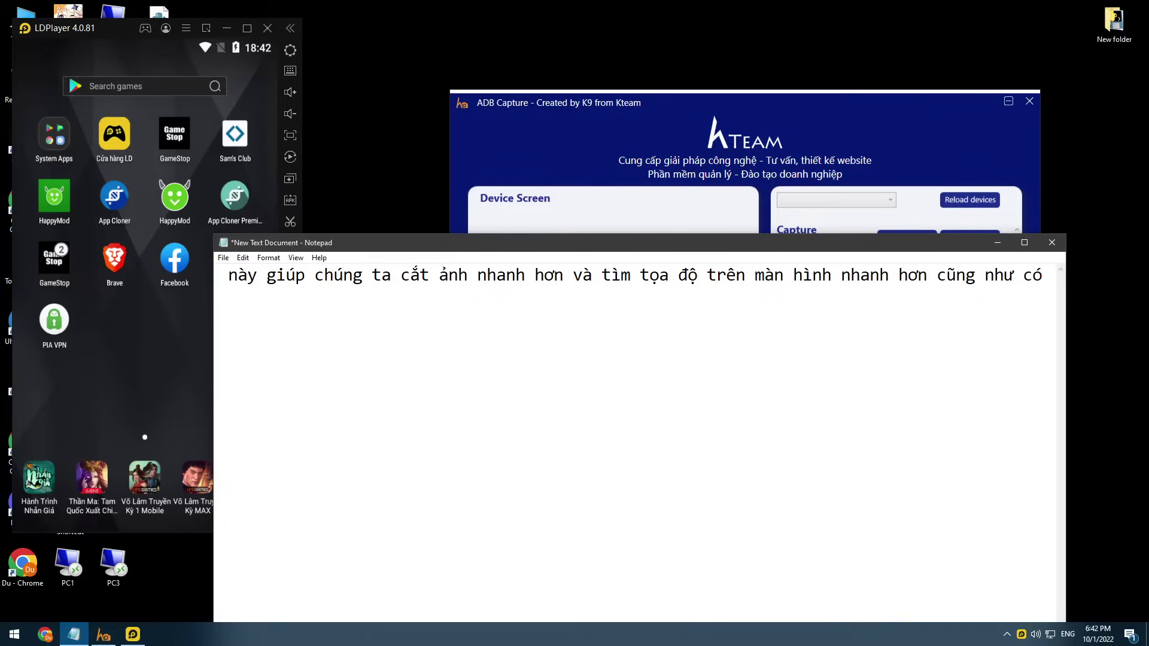
type(" the")
type("r")
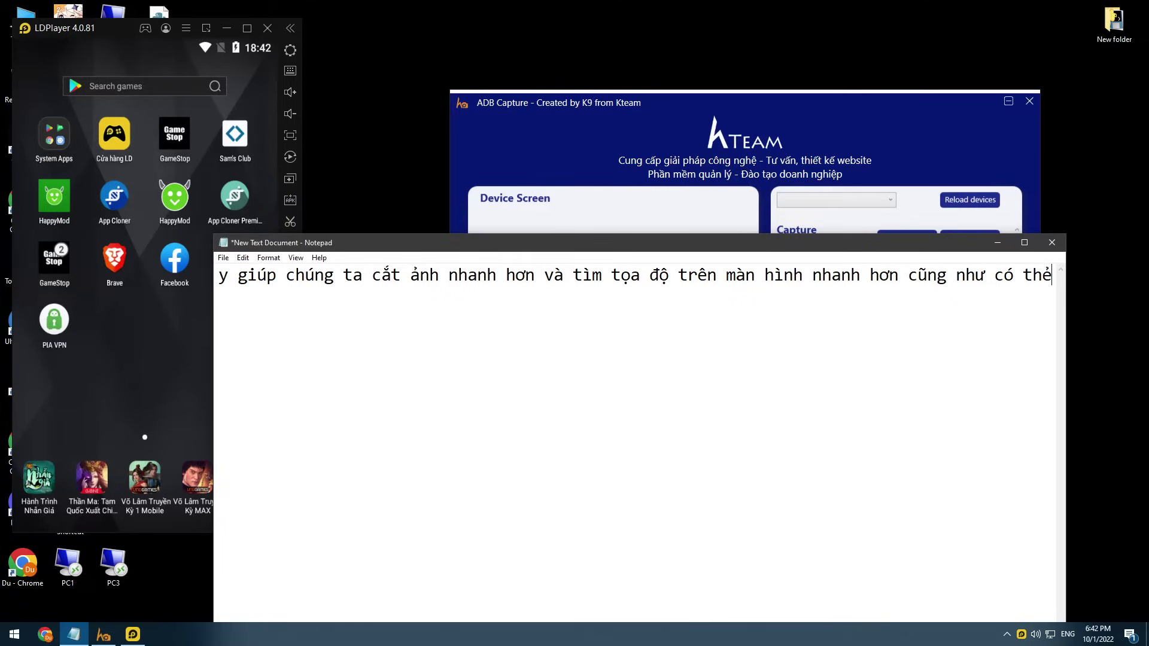
type("e chupj m")
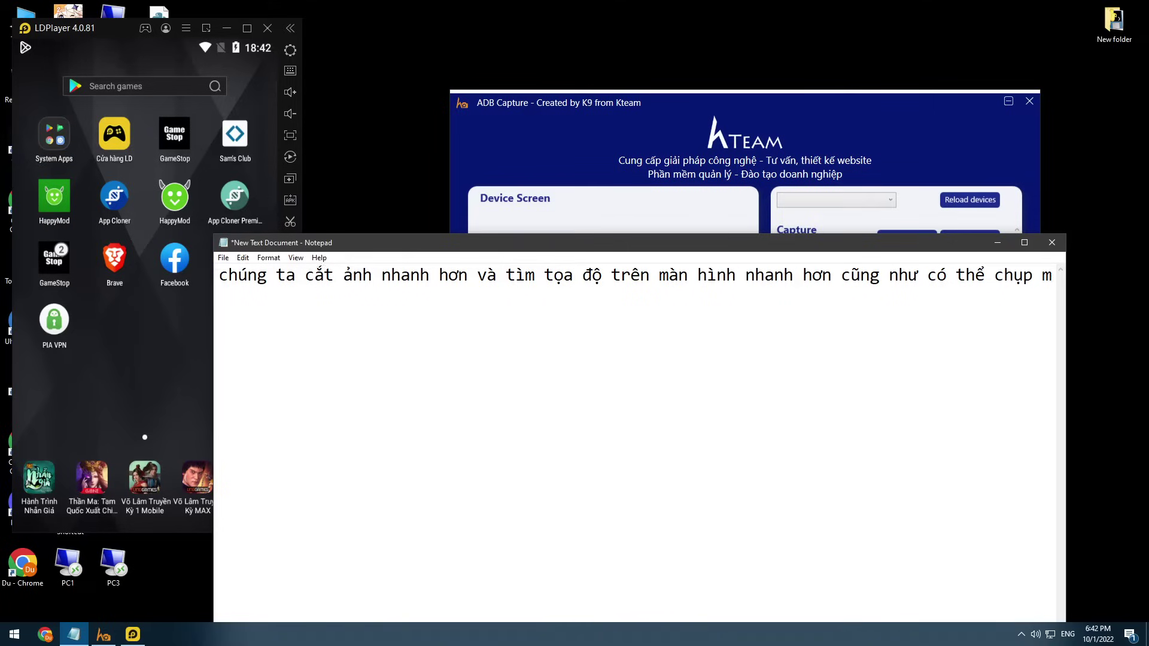
type("anf hinhf d")
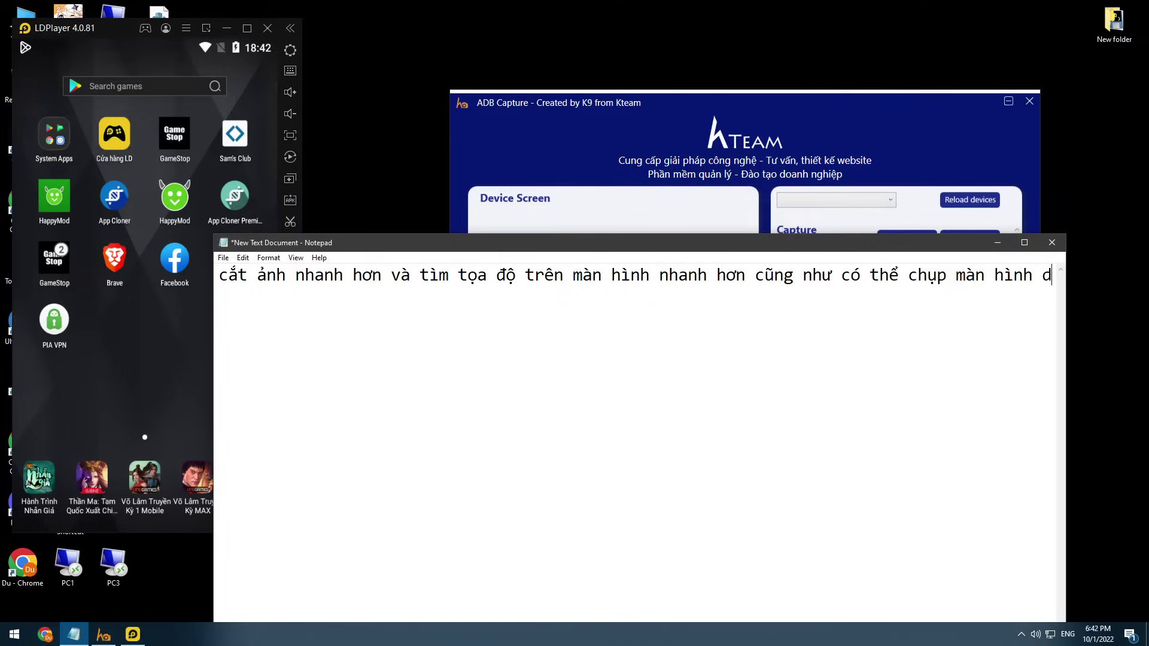
type("evices")
key("ctrl+a")
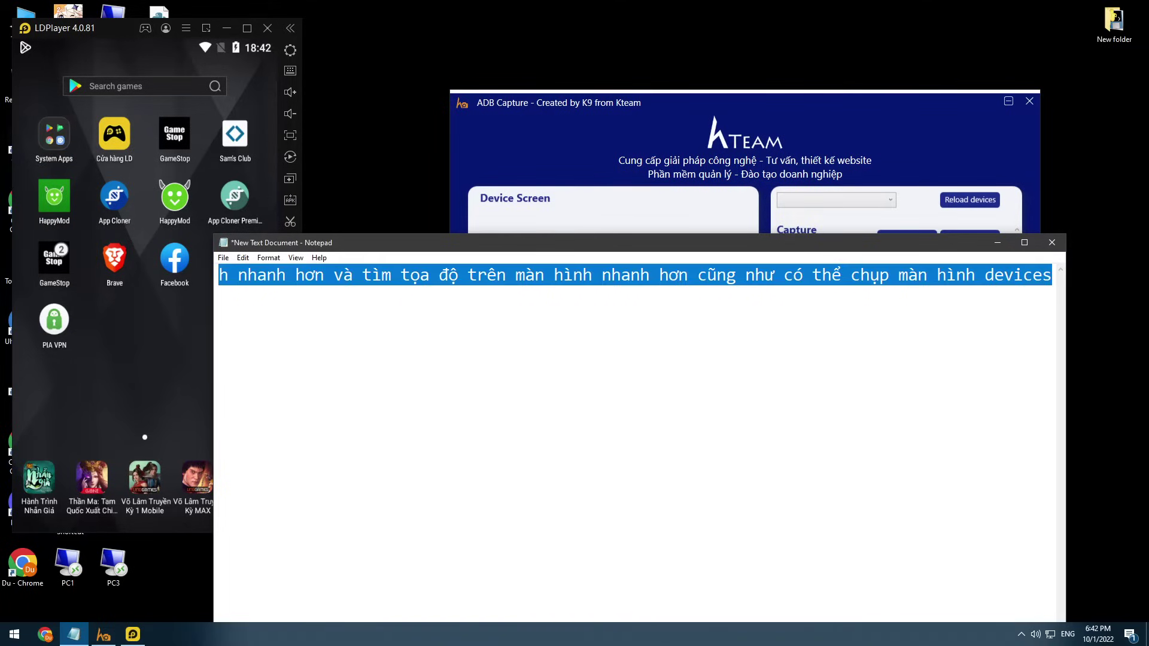
key("ctrl+x")
- Bring the emulator and ADB Capture to the front and reload ADB Capture's list of connected devices
left_click(171, 375)
left_click(639, 191)
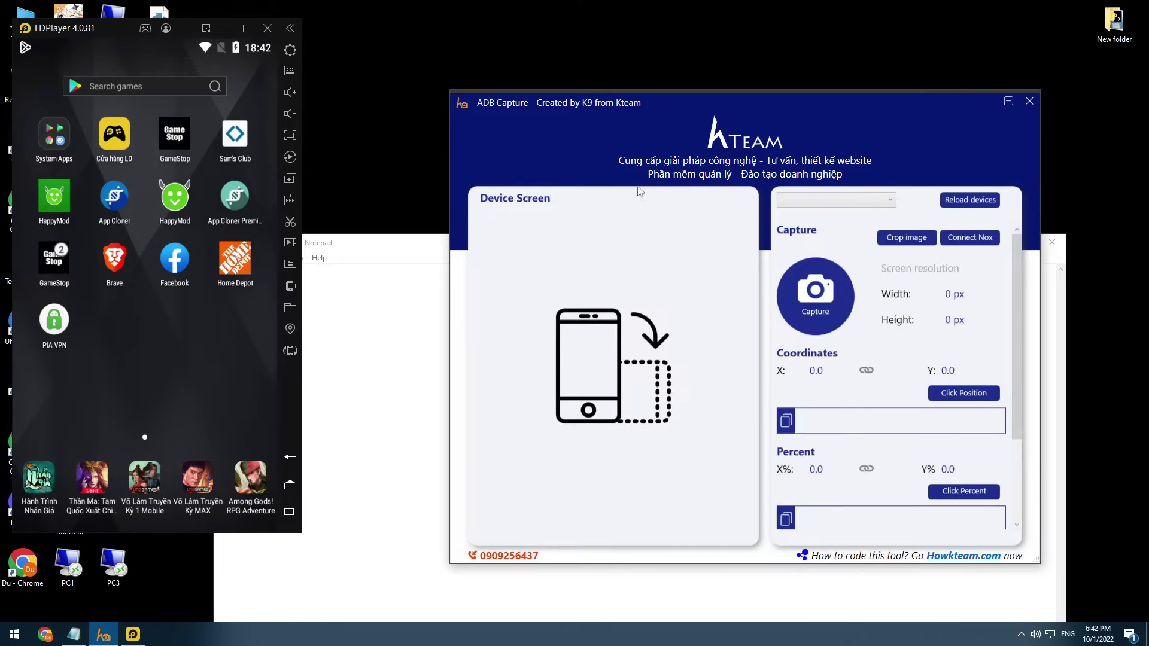
left_click(885, 201)
left_click(966, 199)
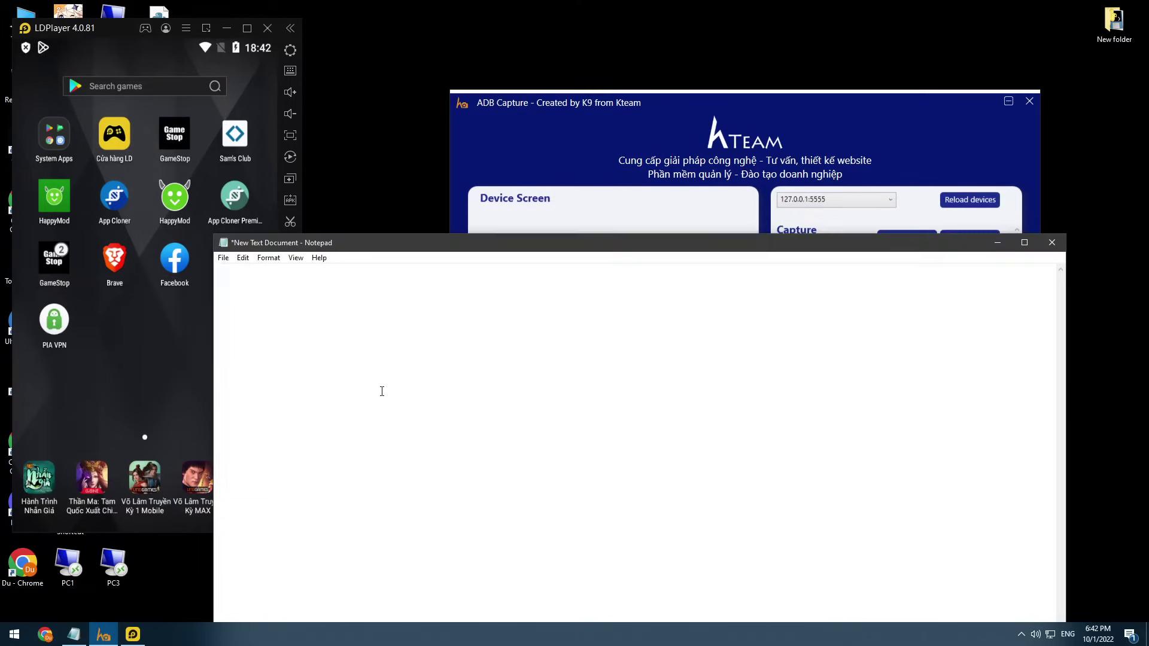
- Move the Notepad window lower to uncover ADB Capture and write "Ấn reload để tìm thiêt bị" in the note
left_click(380, 390)
left_click_drag(623, 251, 664, 328)
type("An")
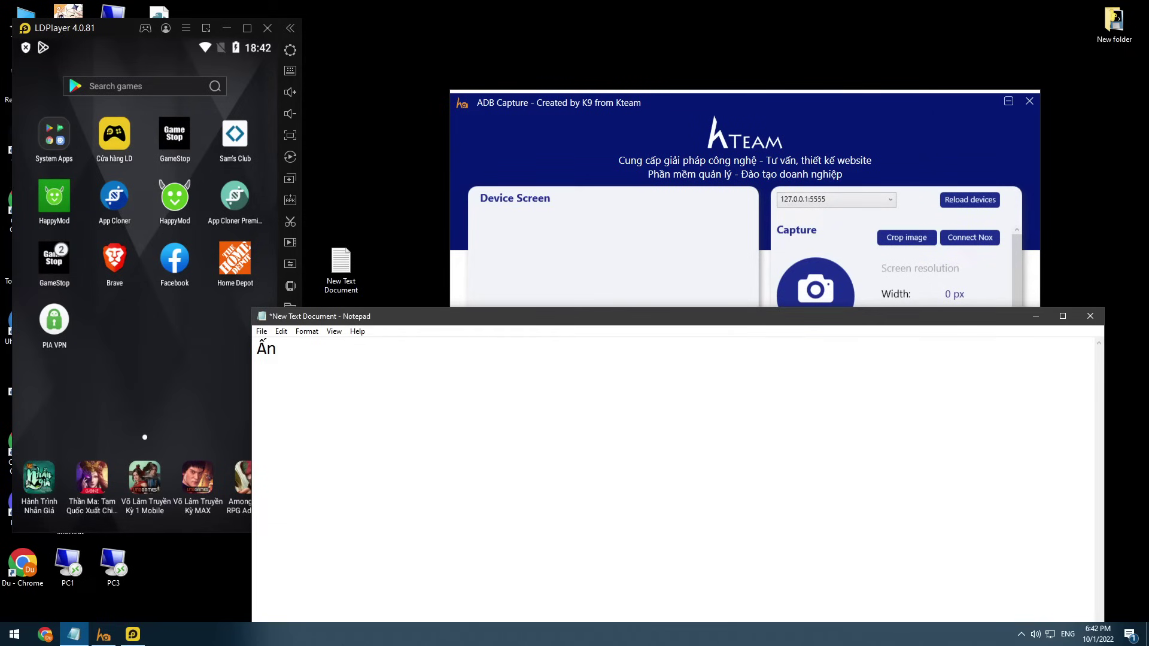
type(" re")
type("load")
type(" de")
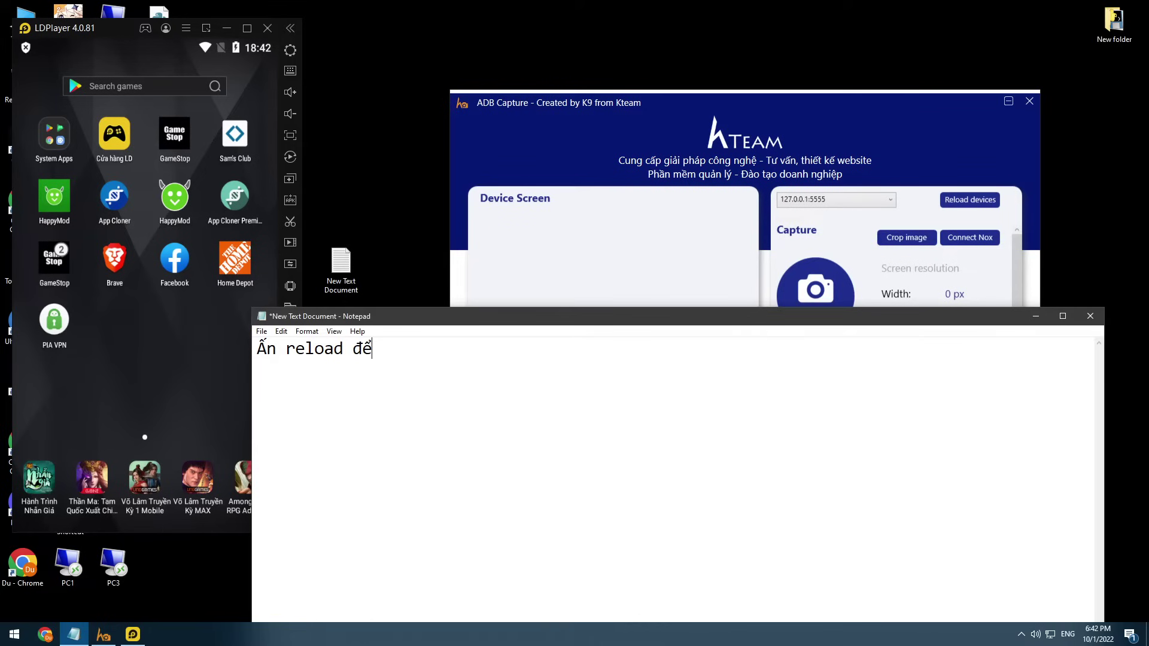
type(" tìm thiết b")
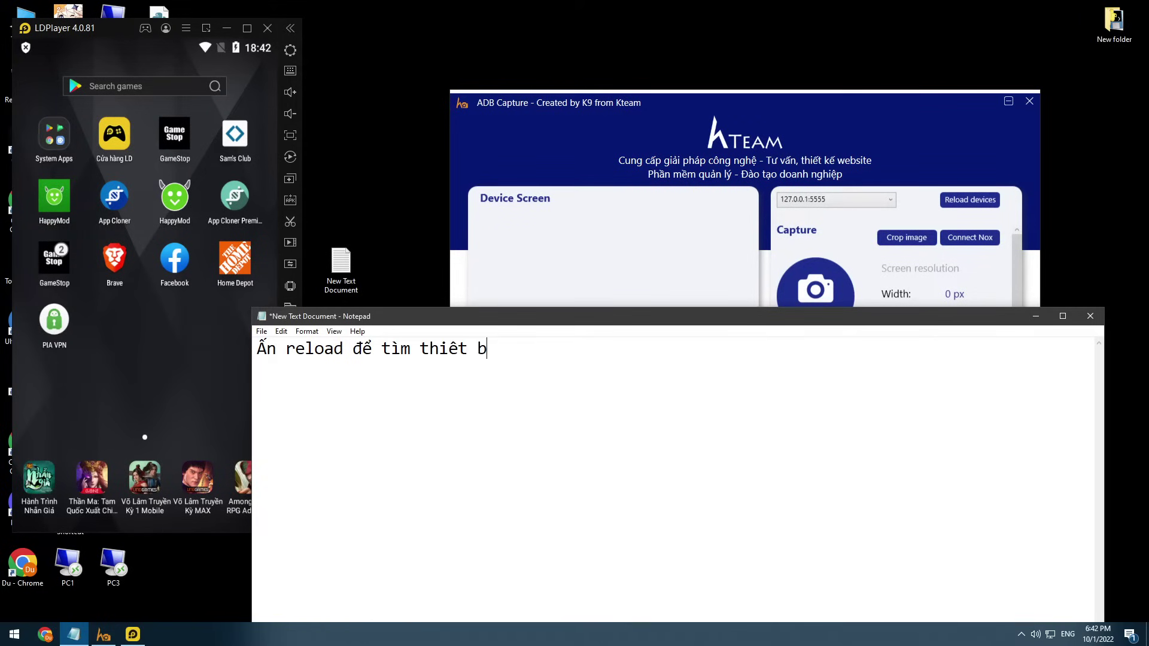
type("ị")
- Capture the emulator screen in ADB Capture and reposition the crop frame over the app icons, then return to Notepad
left_click(650, 274)
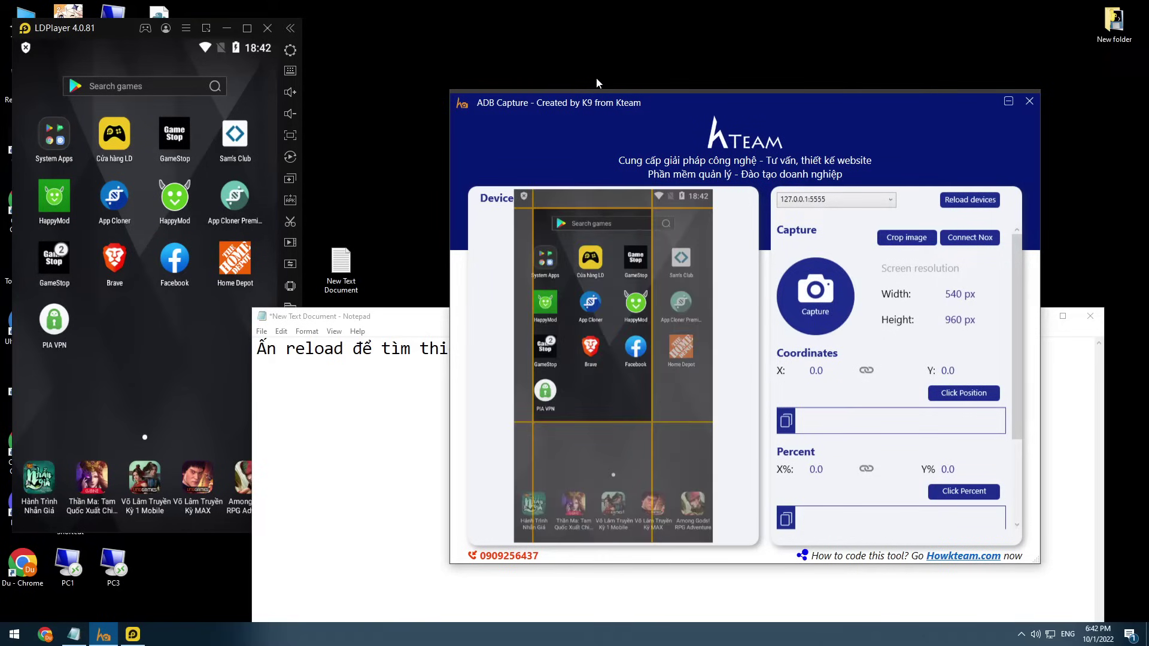
left_click_drag(655, 106, 530, 71)
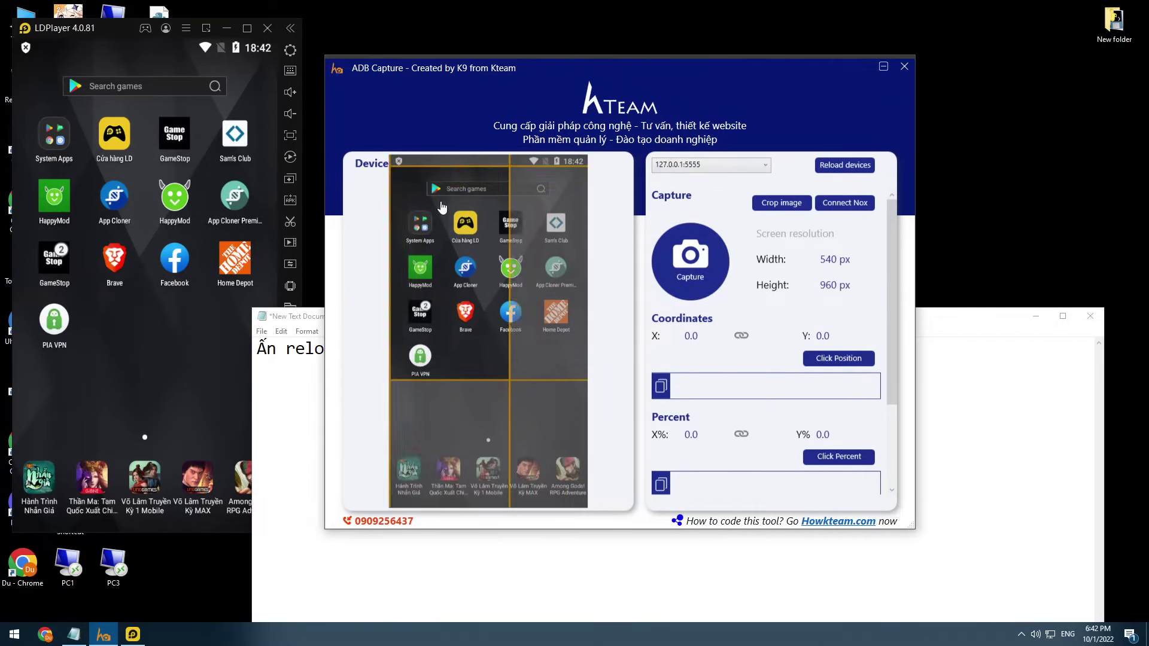
left_click(473, 252)
key("alt+Tab")
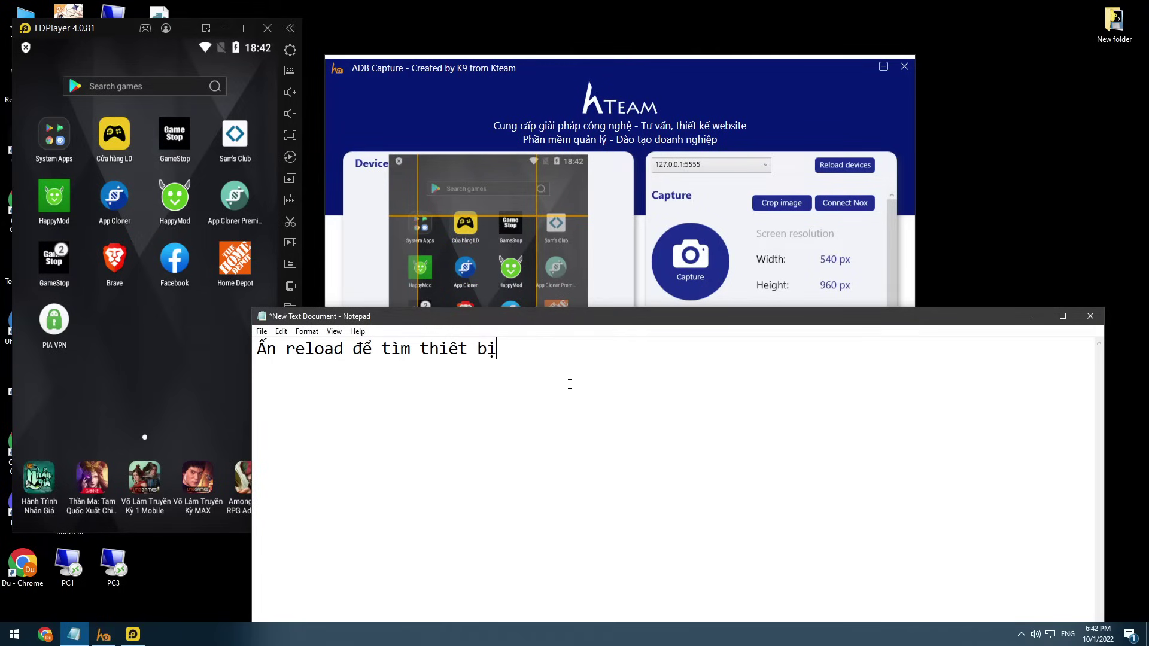
- Start the note's second line with "đây màn hình đã được chụp lại giờ mình cần vào FB hay crop ảnh nào"
type("dây")
type(" màn hình ")
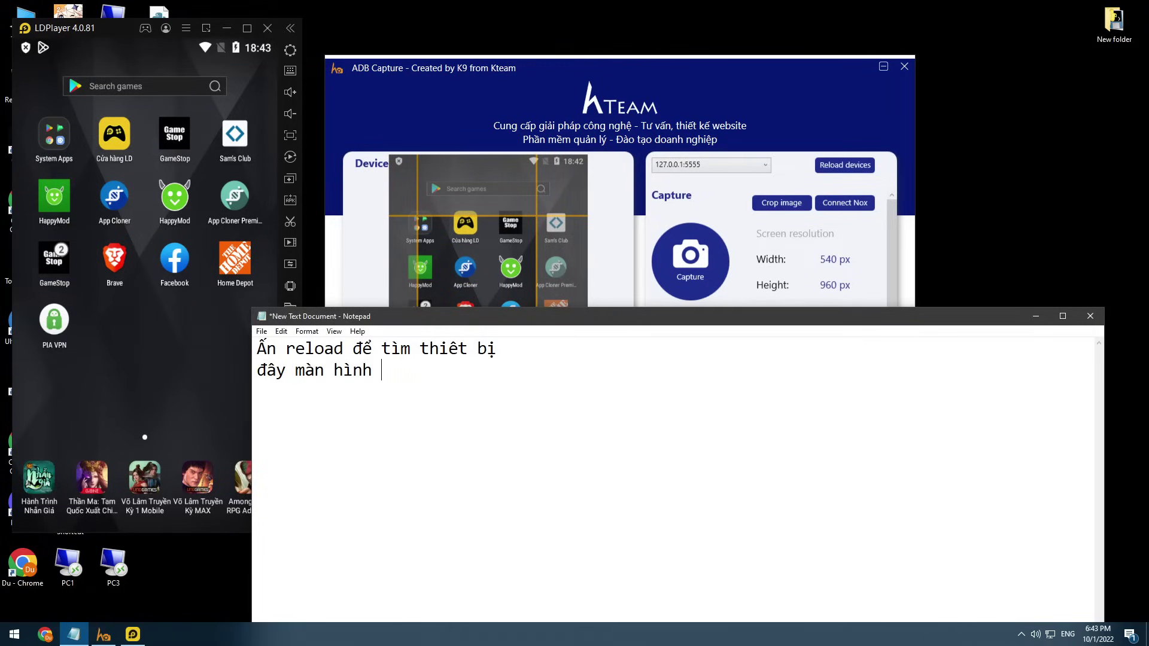
type("dã được chụp lại giờ")
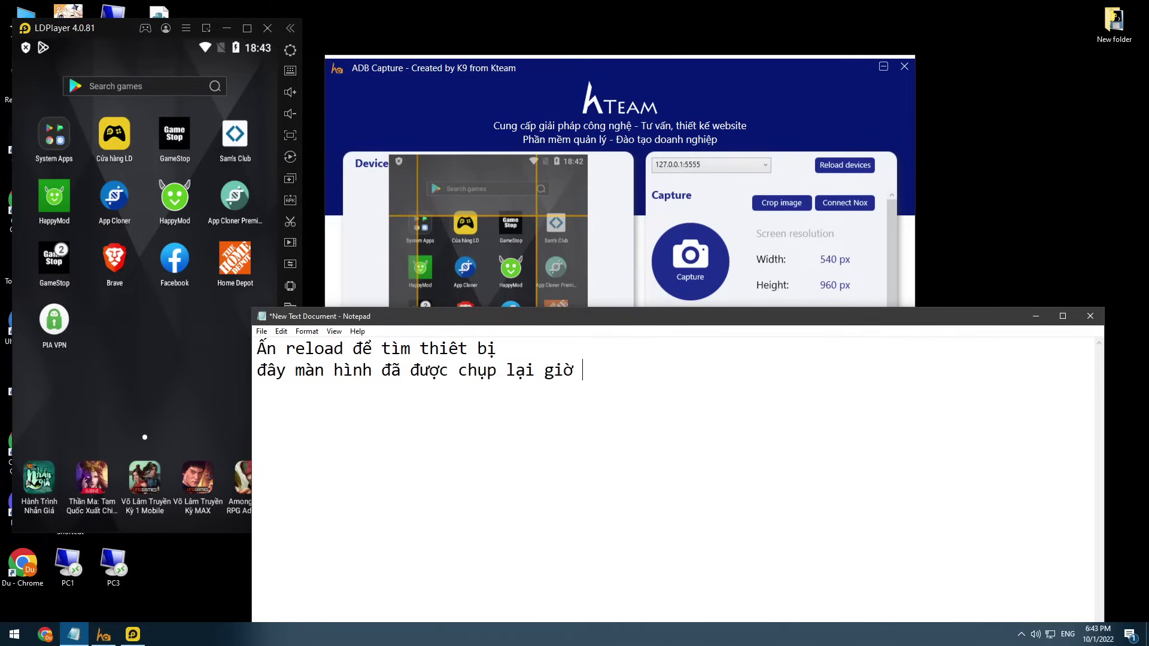
type(" mình can")
type(" vao")
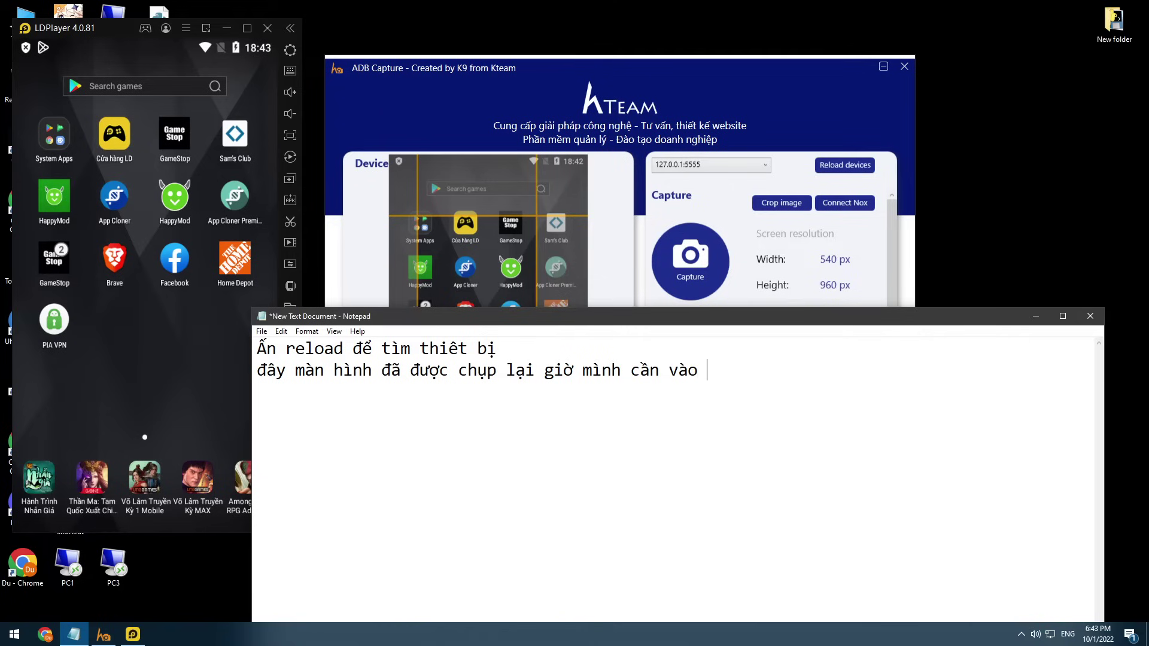
type("FB hay crop ")
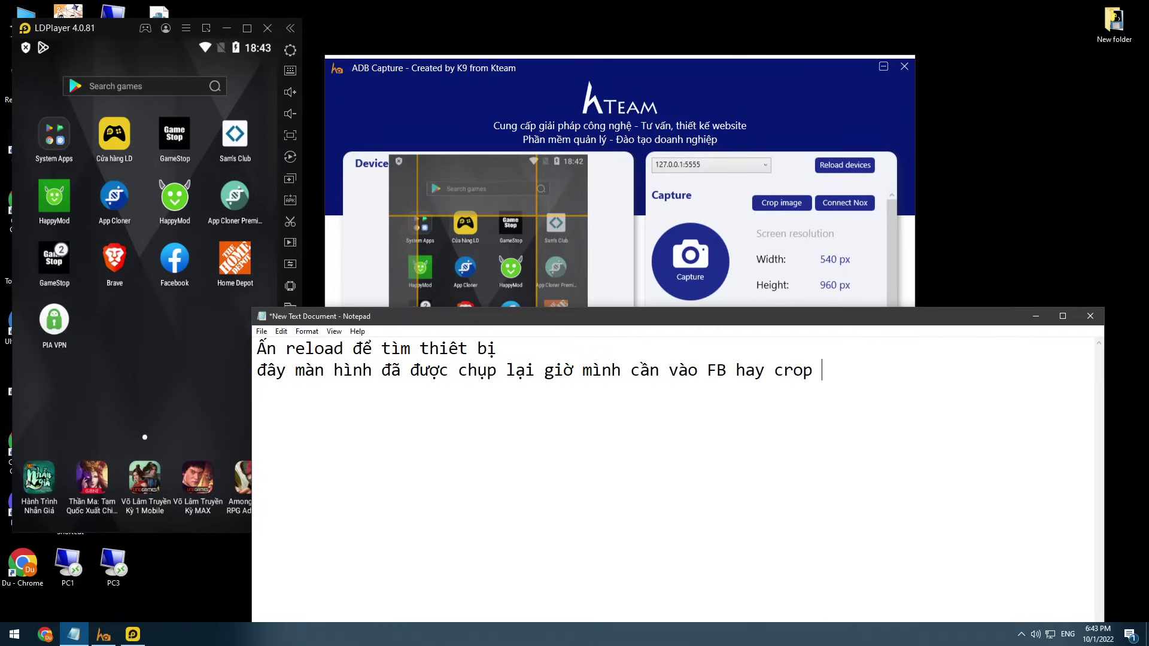
type("anh nào c")
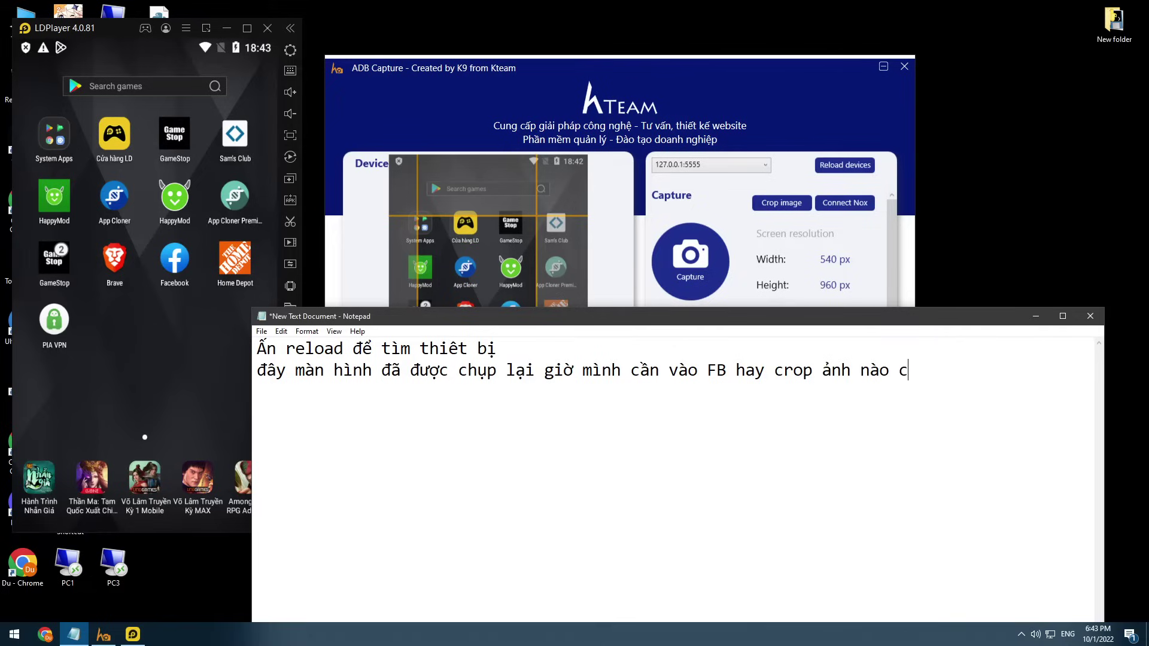
- Finish the note's second line with "thì chỉ cần kéo thanh màu vàng"
key("BackSpace")
type("thì chỉ can")
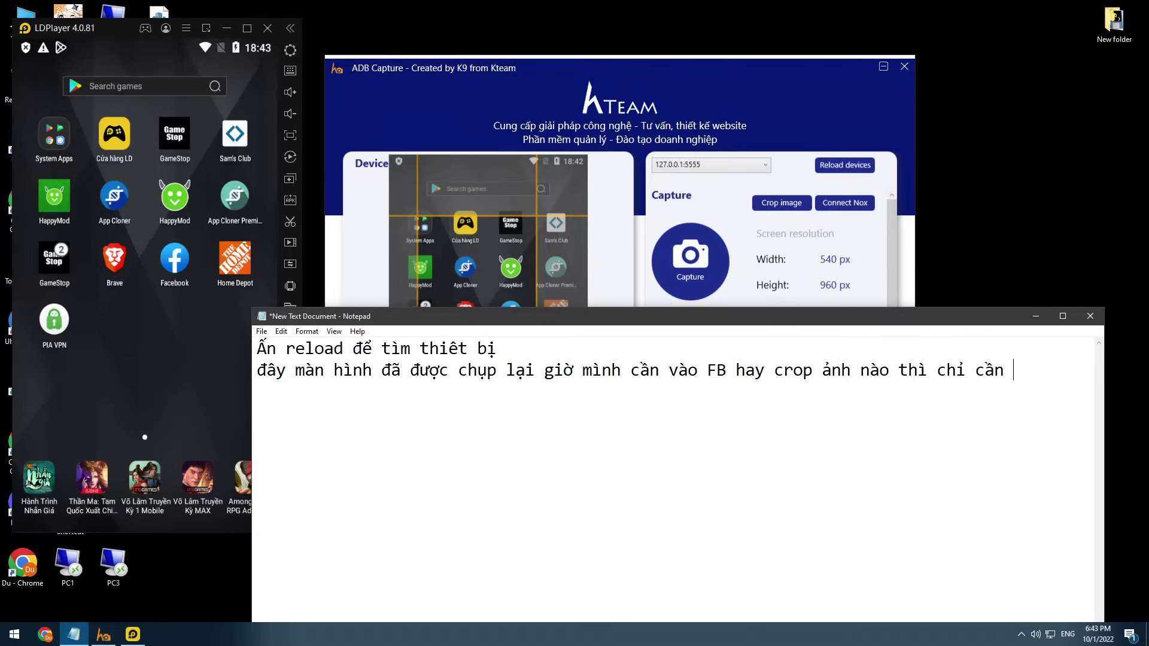
type("keo")
type(" thanh mày")
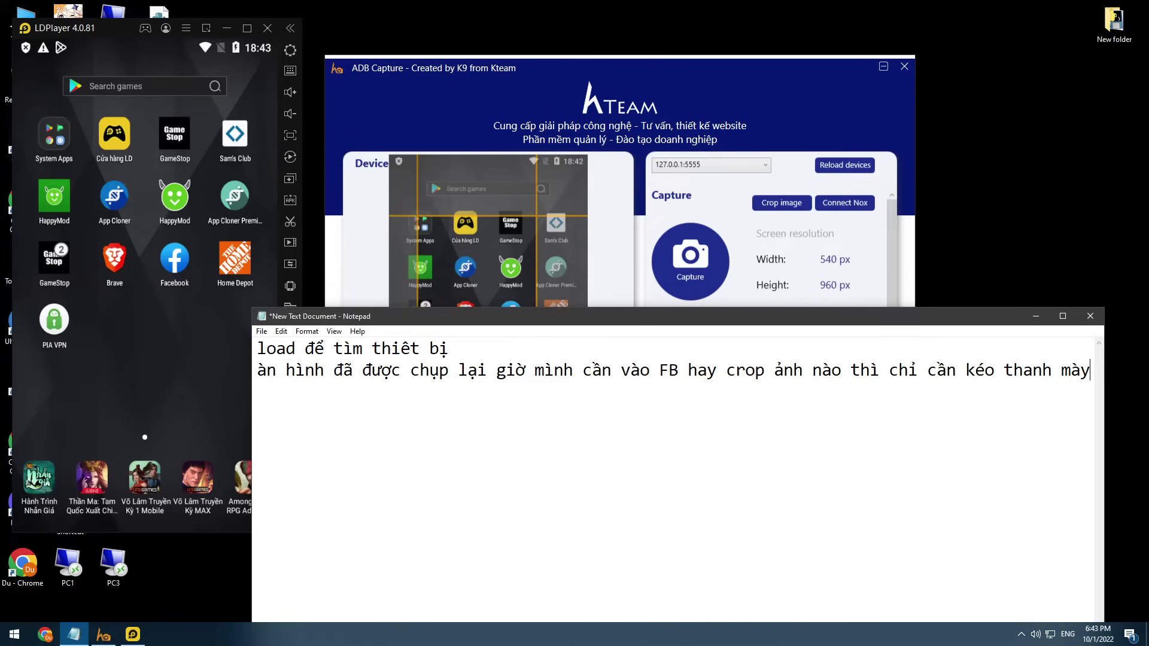
type("u vang")
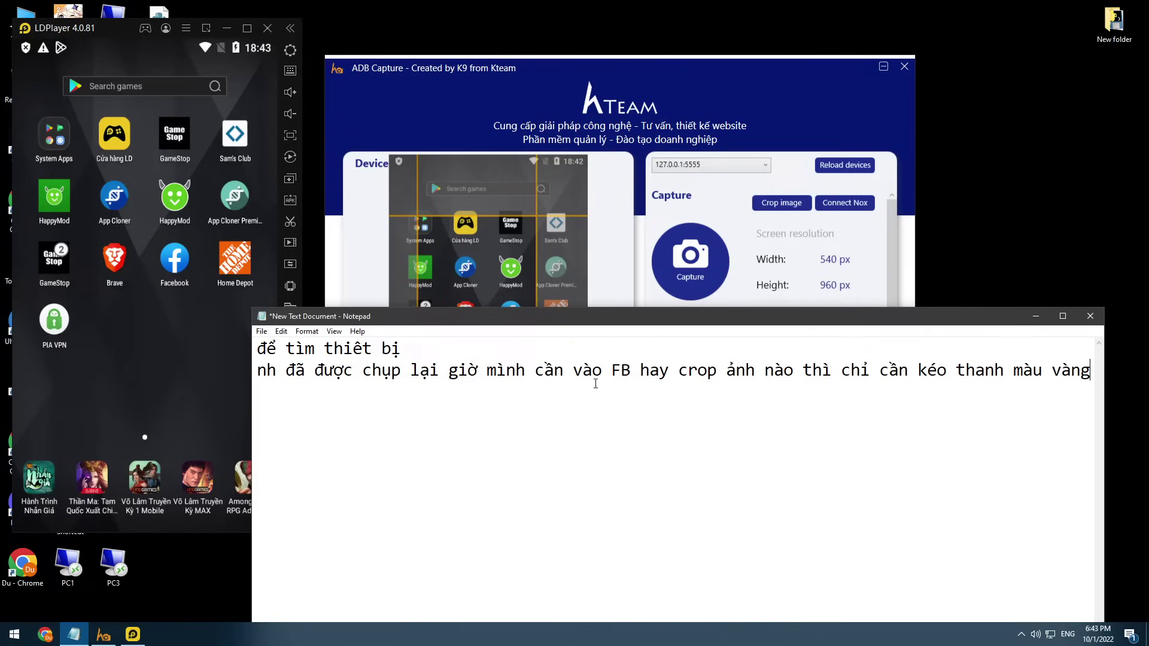
- Switch to ADB Capture and tighten the yellow crop frame around the Facebook icon in the captured screen
left_click(527, 211)
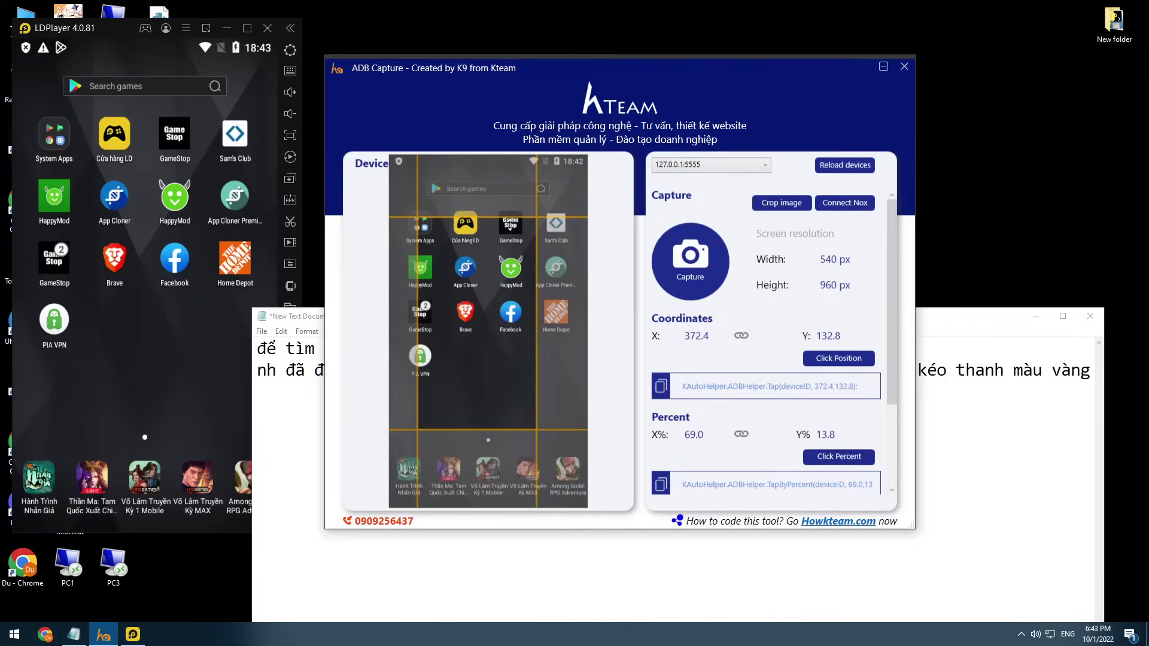
left_click_drag(507, 220, 524, 304)
left_click_drag(417, 324, 506, 326)
left_click_drag(511, 428, 511, 321)
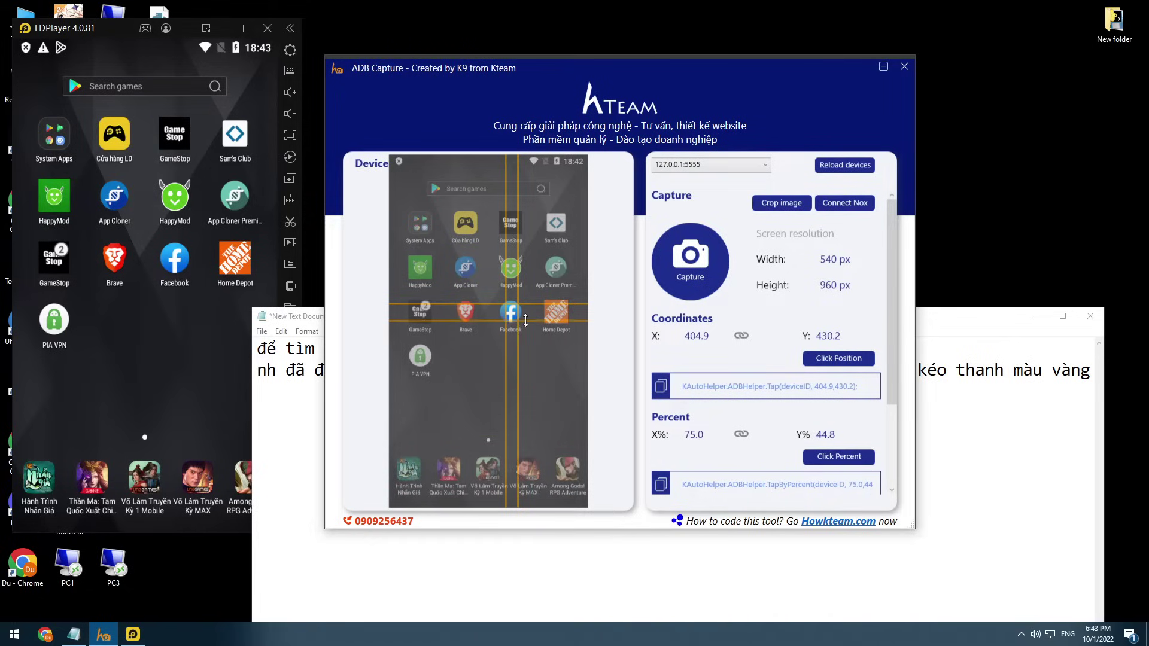
- Crop the framed image and name the PNG file "tesdtauto" with the Desktop as the save location
left_click(772, 206)
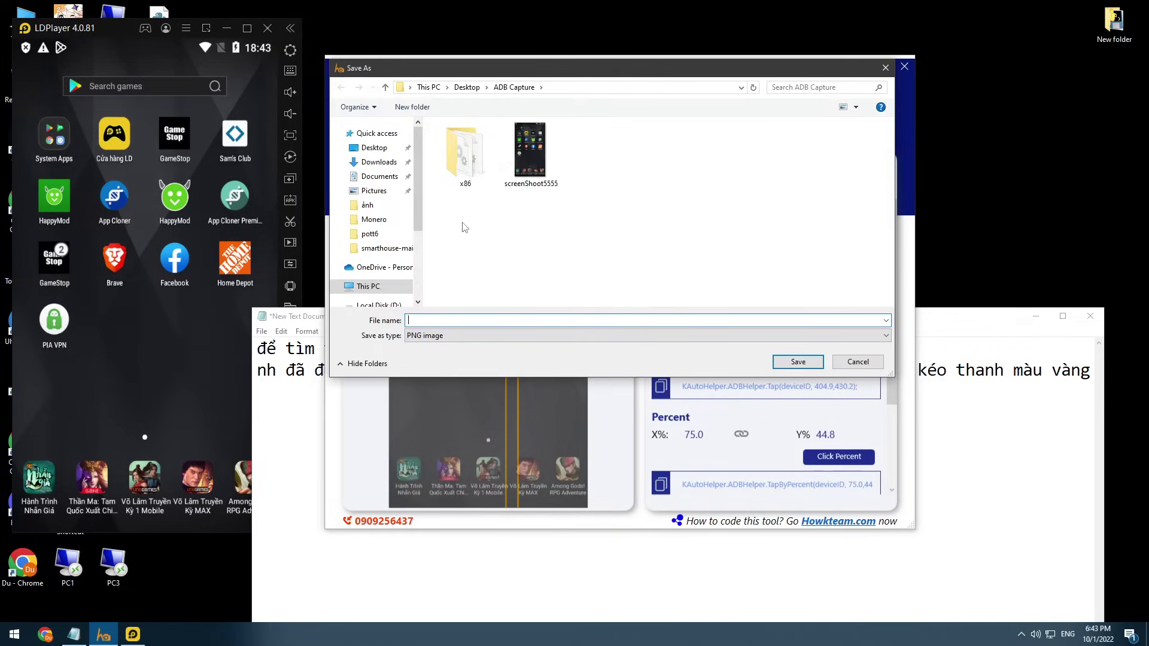
left_click(374, 148)
right_click(445, 321)
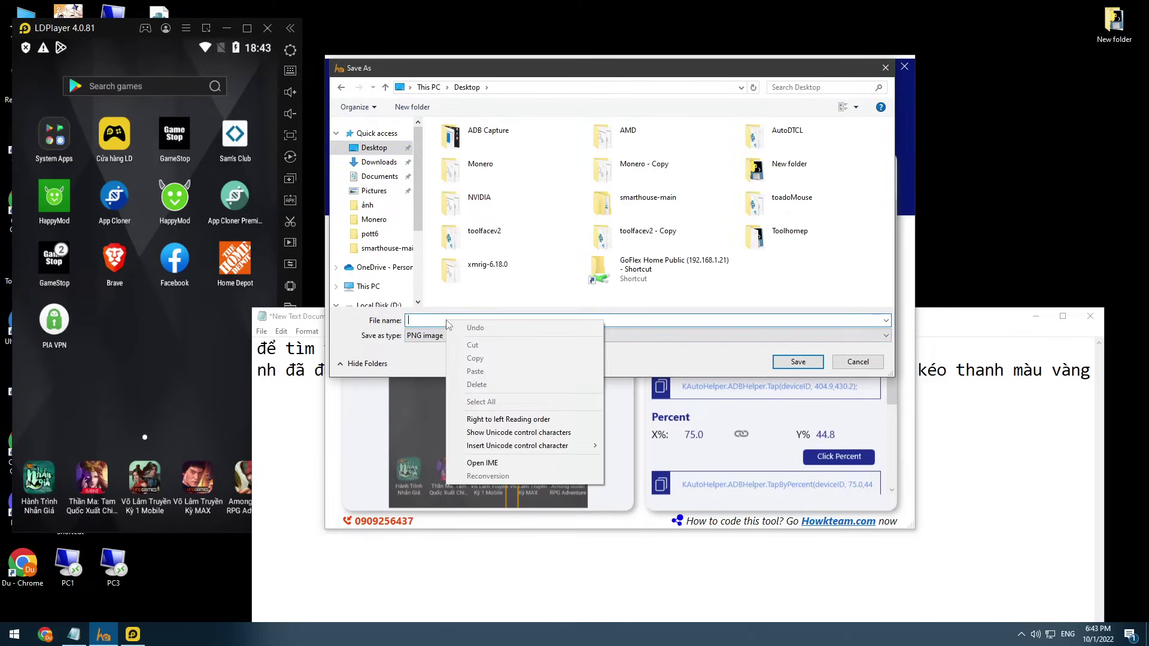
left_click(426, 320)
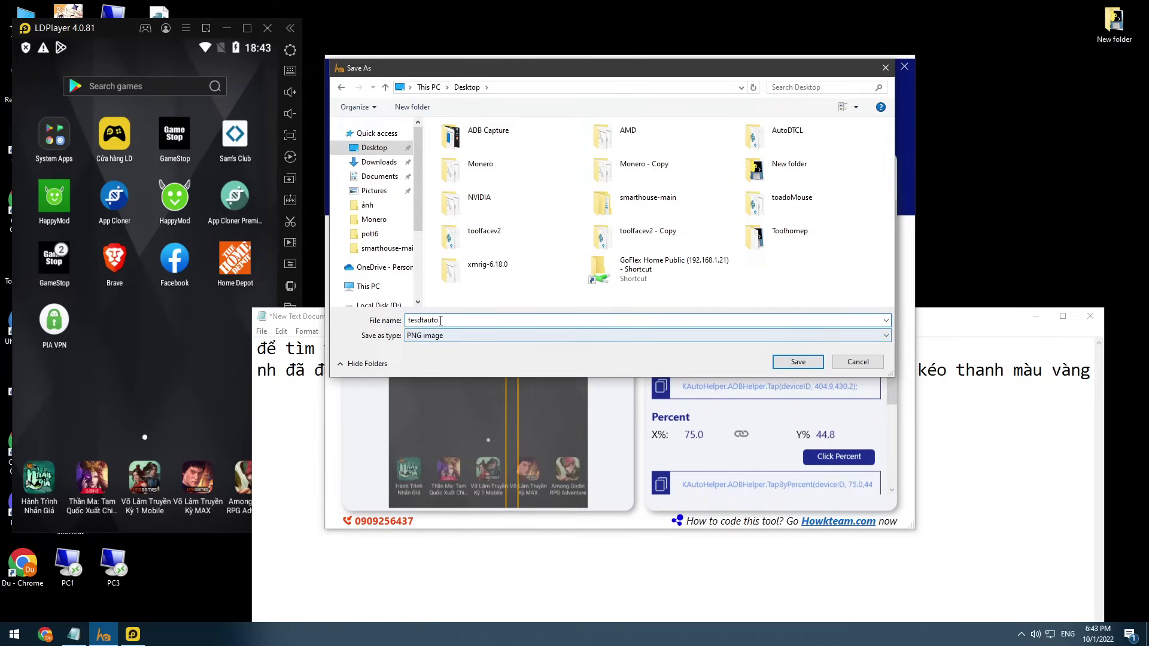
- Create a Desktop folder named "tesdtauto" and save the cropped image inside it
right_click(787, 294)
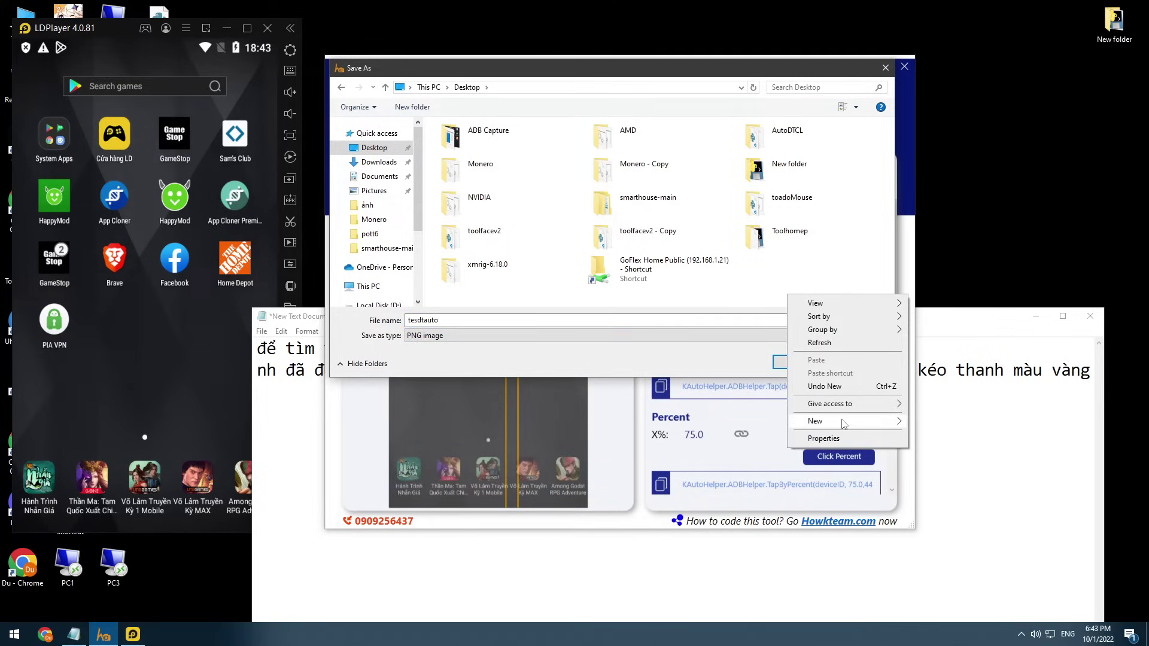
mouse_move(895, 421)
left_click(933, 423)
type("tesdtauto")
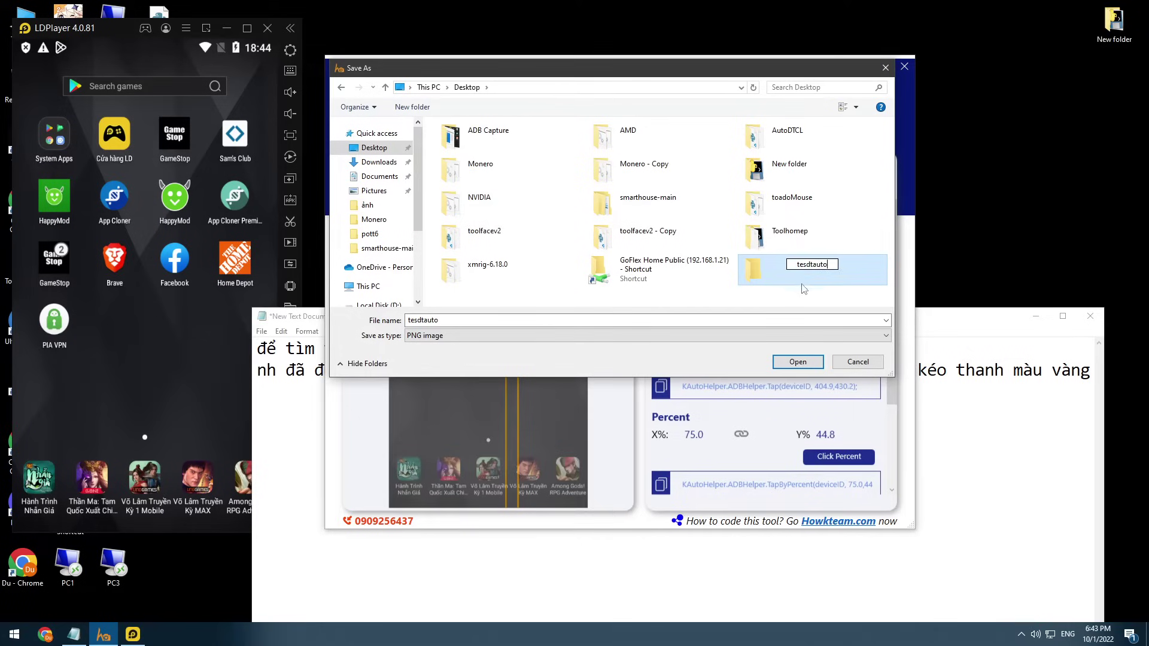
key("Return")
double_click(787, 269)
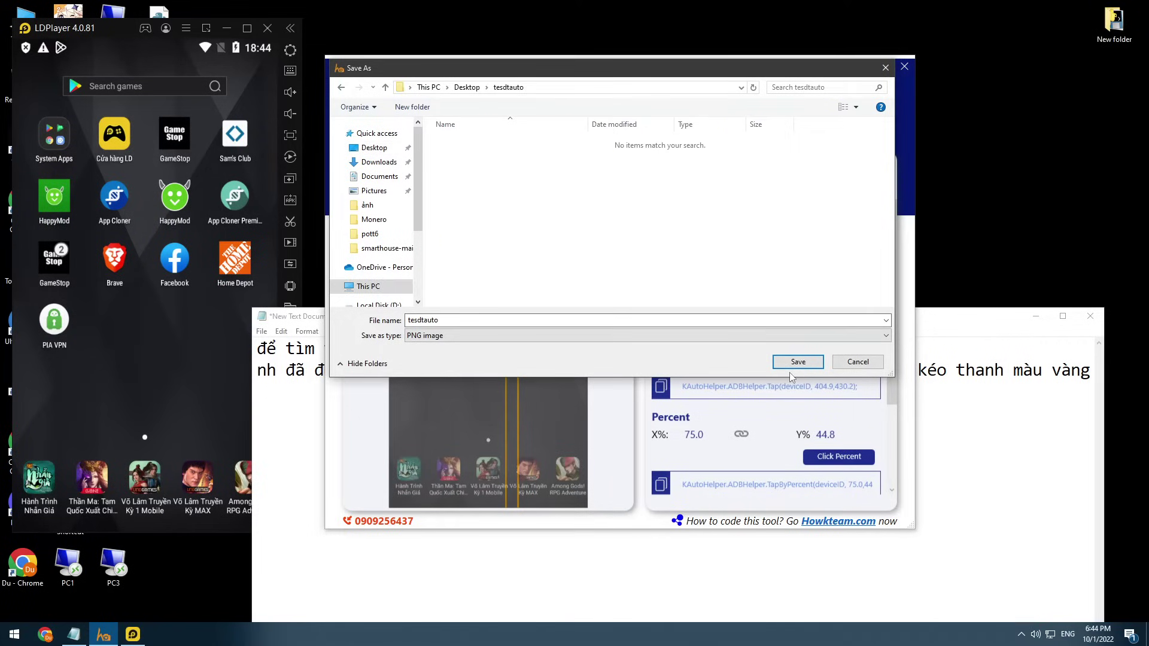
left_click(797, 364)
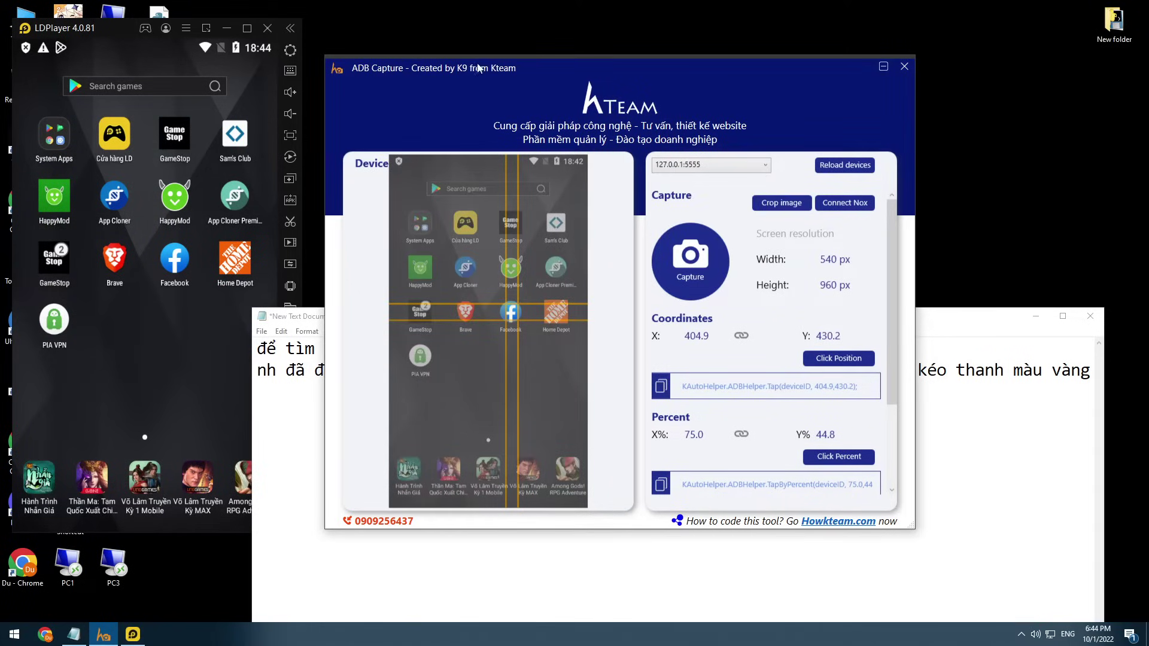
- Move the emulator aside to reach the tesdtauto folder on the desktop, check the cropped image inside and close the folder
left_click_drag(109, 27, 311, 36)
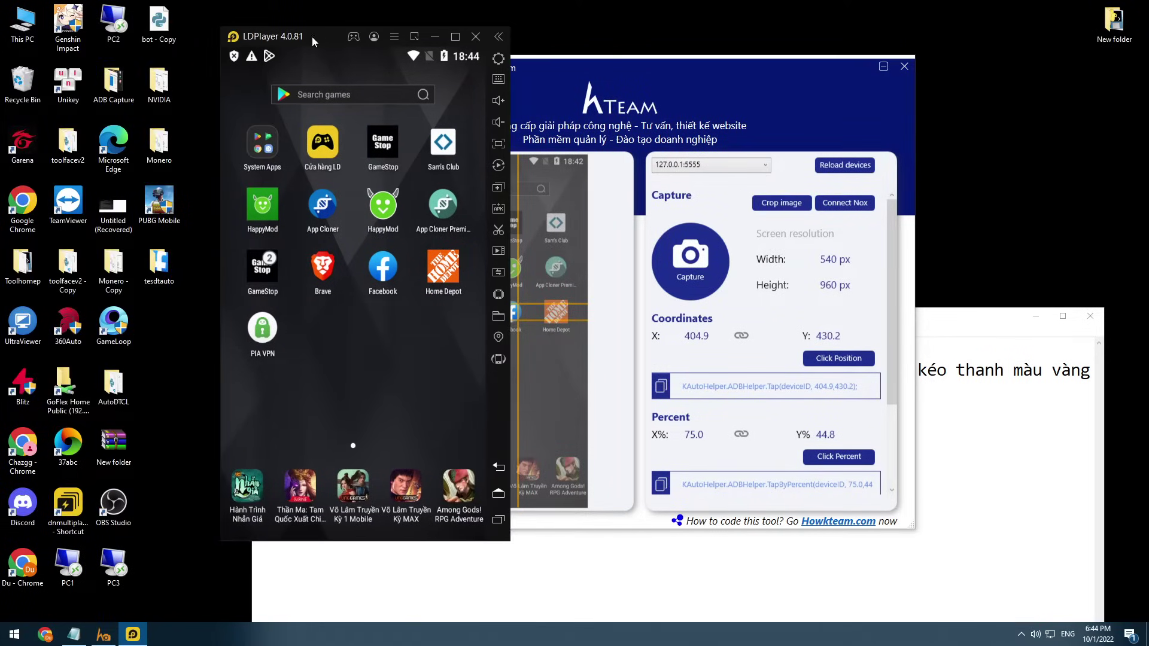
double_click(158, 263)
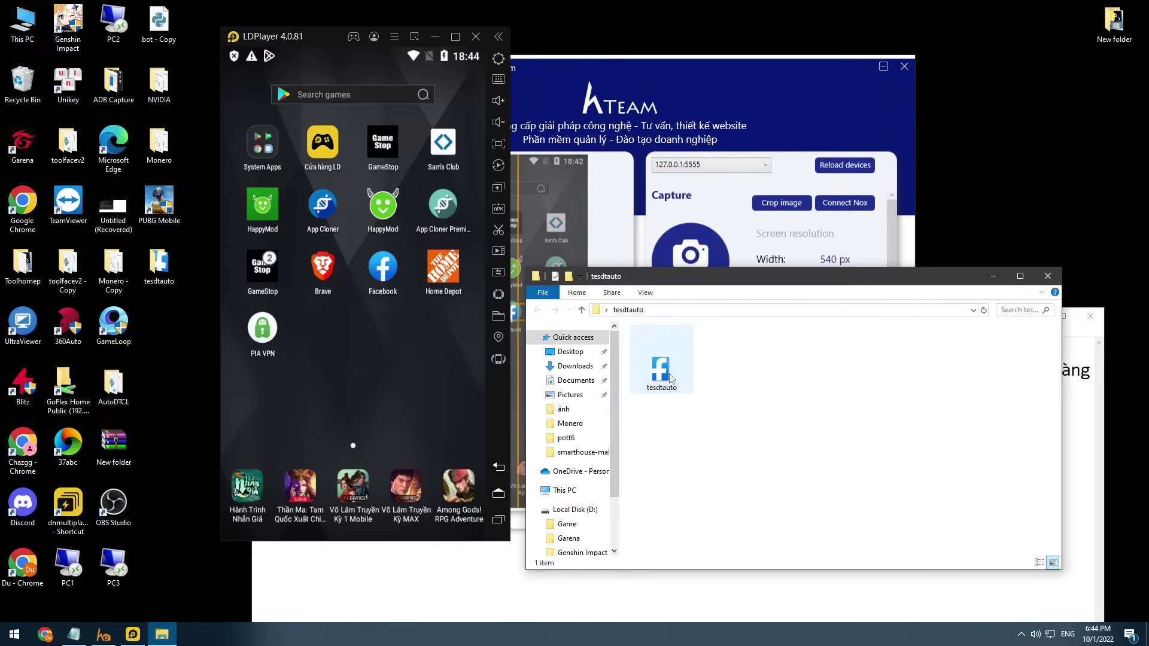
left_click(1057, 275)
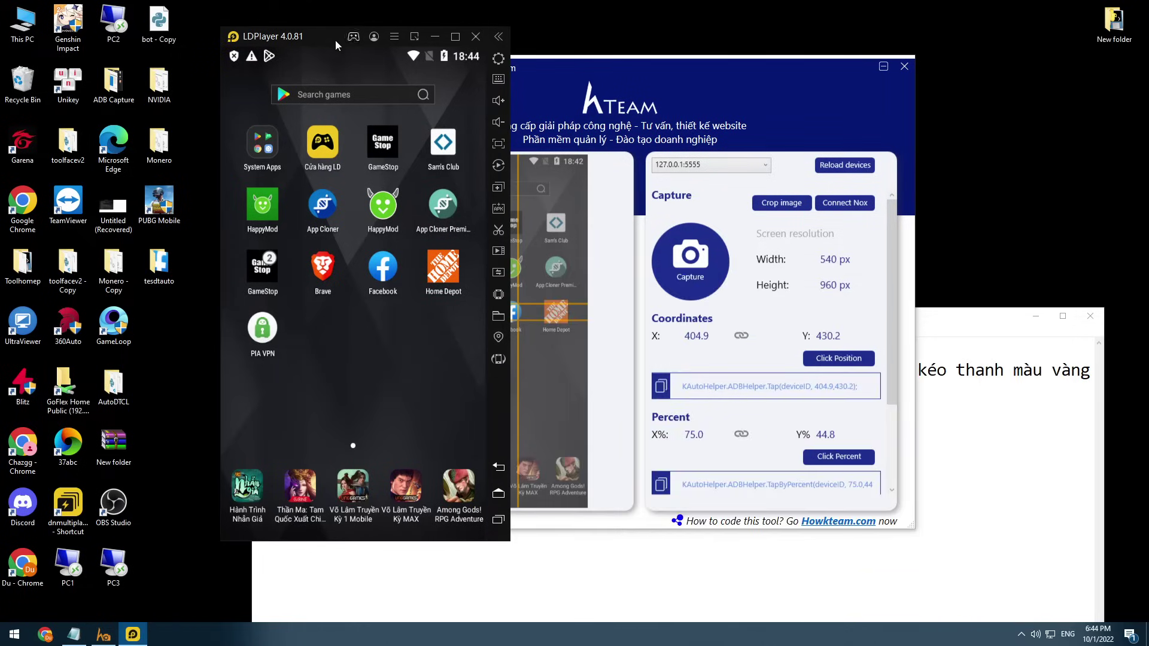
left_click_drag(335, 41, 171, 29)
- Return to Notepad and replace the whole note with "đấy thế là chúng ta có thể crop ảnh"
left_click(580, 429)
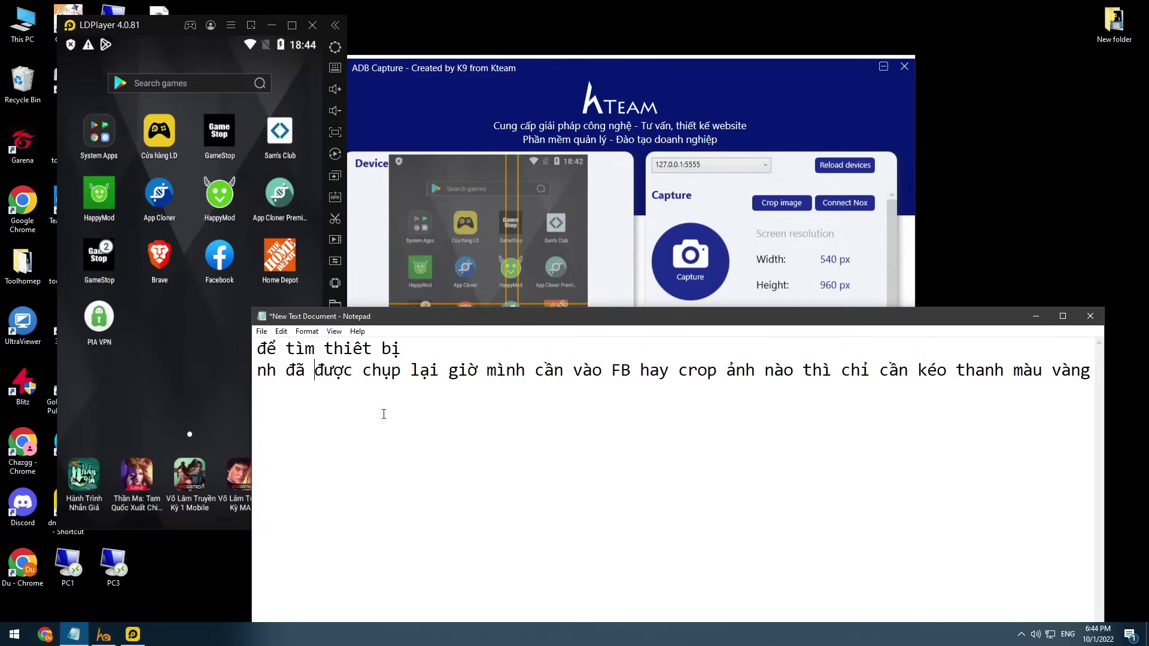
key("ctrl+a")
type("dây")
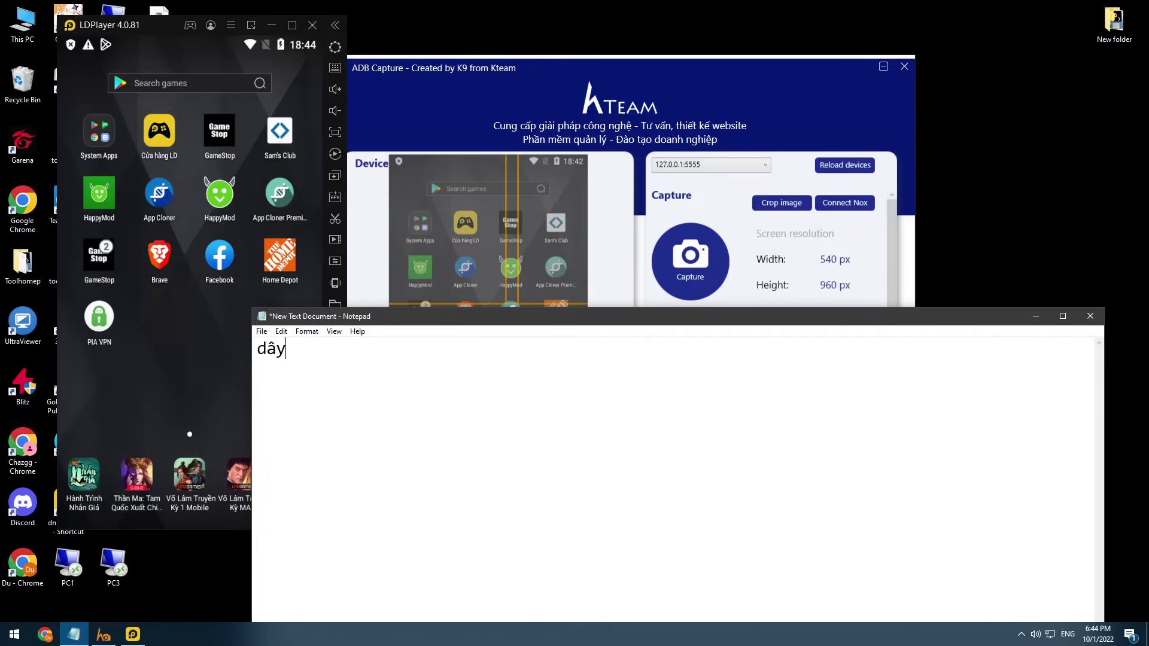
type(" the")
type(" là chúng ")
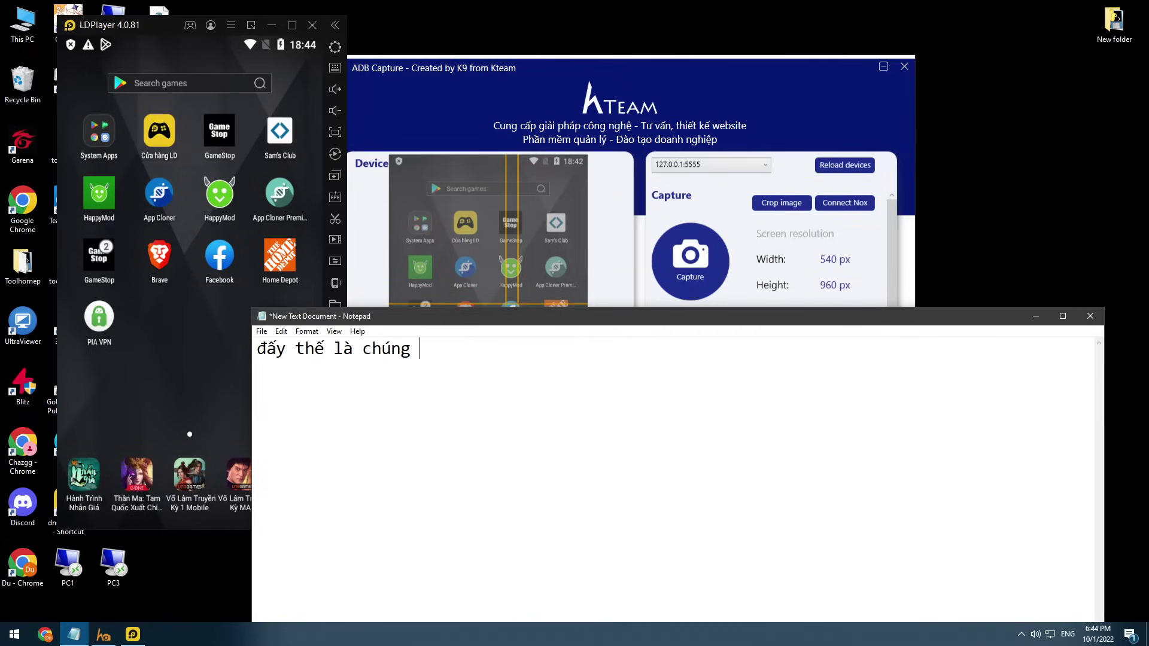
type("ta có thể crop anh")
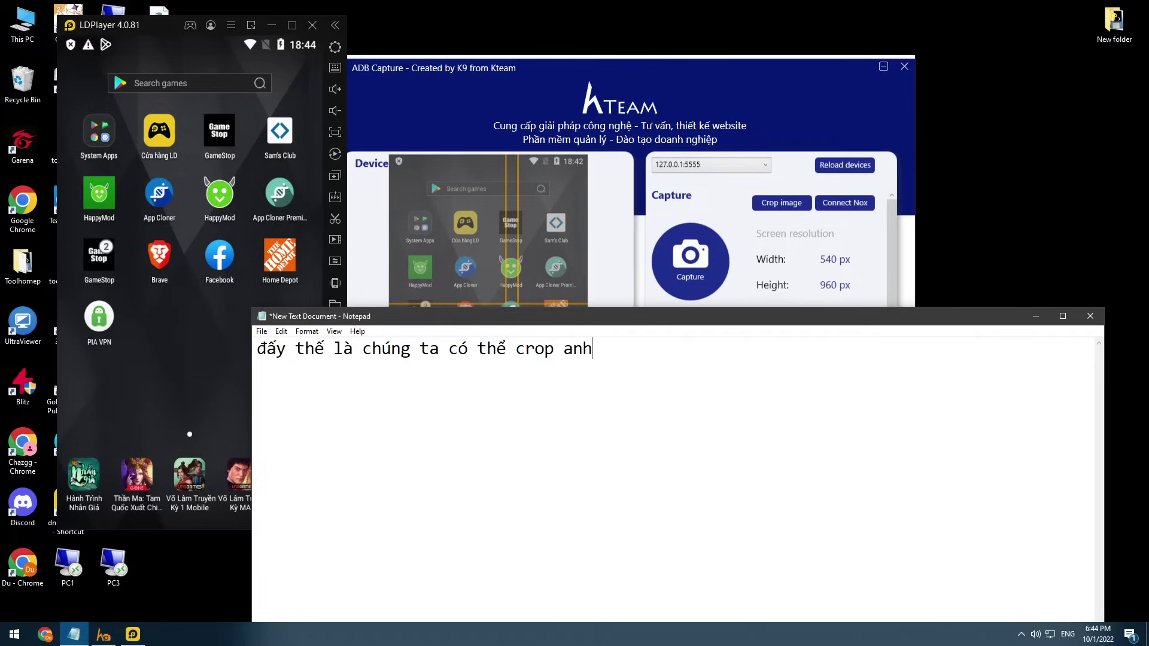
- Complete the note's sentence with "cần dùng làm auto"
type(" cần")
type("tìm")
key("BackSpace")
key("BackSpace")
key("BackSpace")
type("dung")
type("f làm auto")
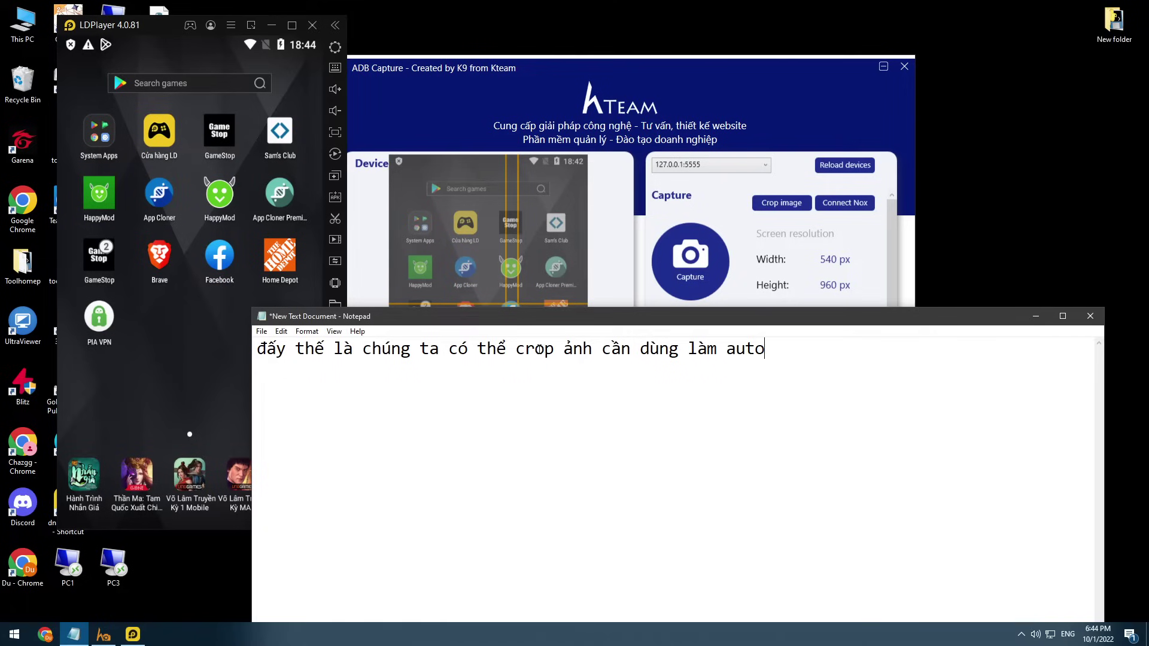
- Bring ADB Capture up behind Notepad and replace the note with "ngoài ra ta có thể biết được tọa độ trên màn hình"
key("alt+Tab")
key("alt+Tab")
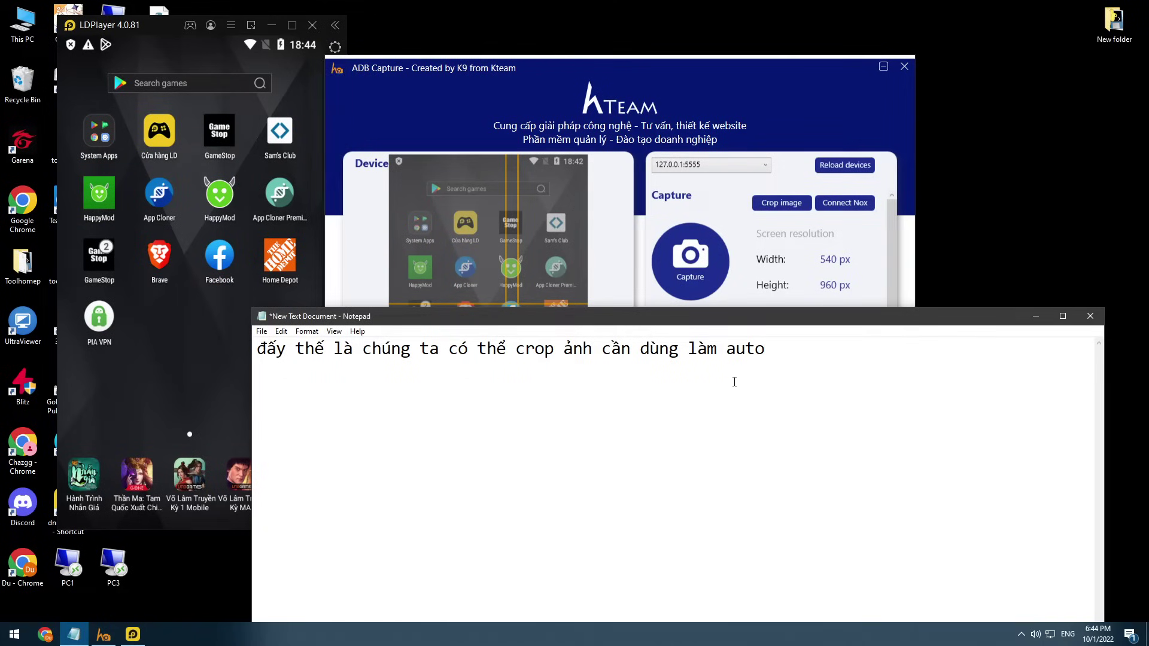
key("ctrl+a")
type("ngoai ra")
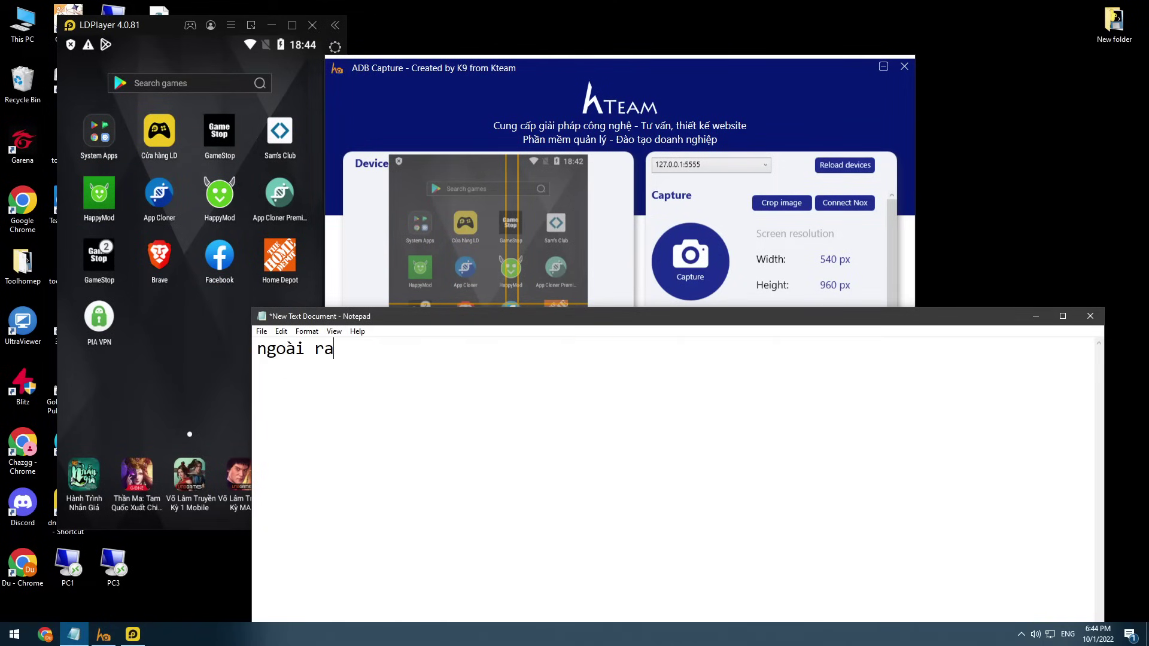
type(" ta")
type("có thể biết d")
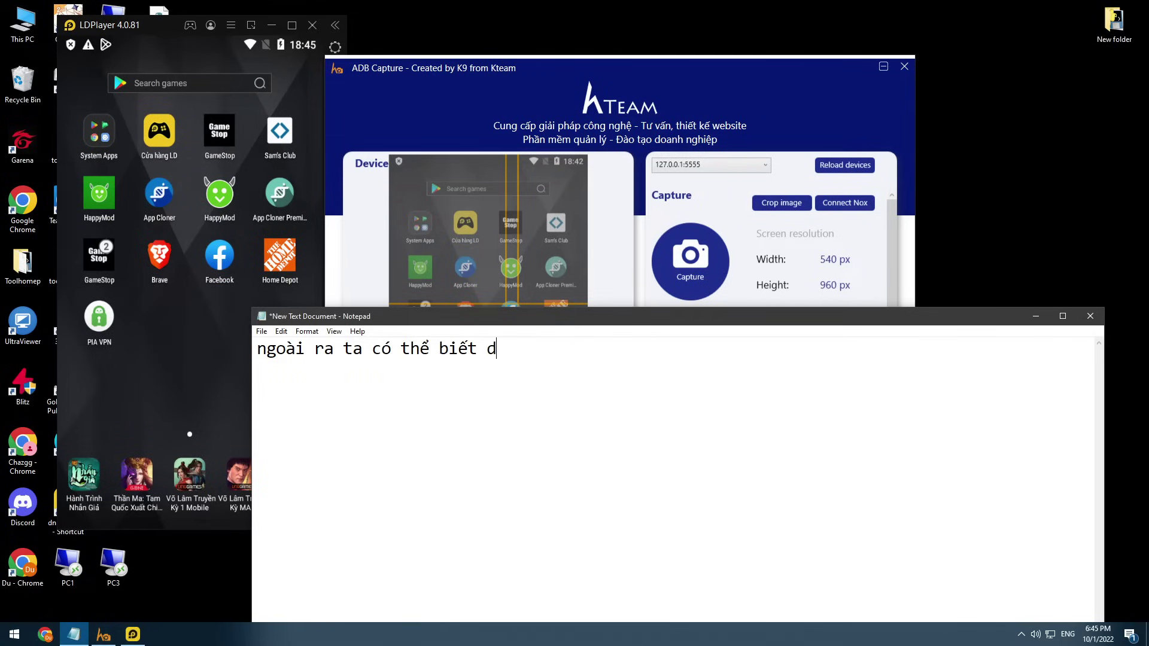
type("ươc tọa do")
type(" trên")
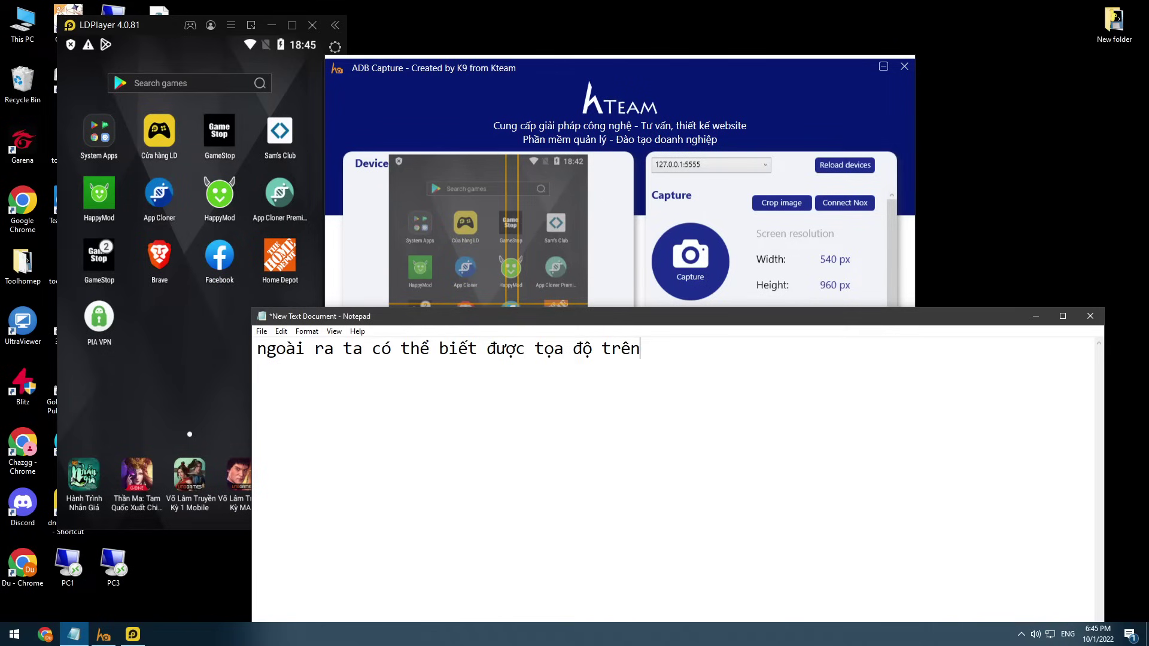
type(" màn hinh")
- Bring ADB Capture to the front and pick the Facebook icon in the captured screen to get its coordinates
left_click_drag(598, 68, 562, 60)
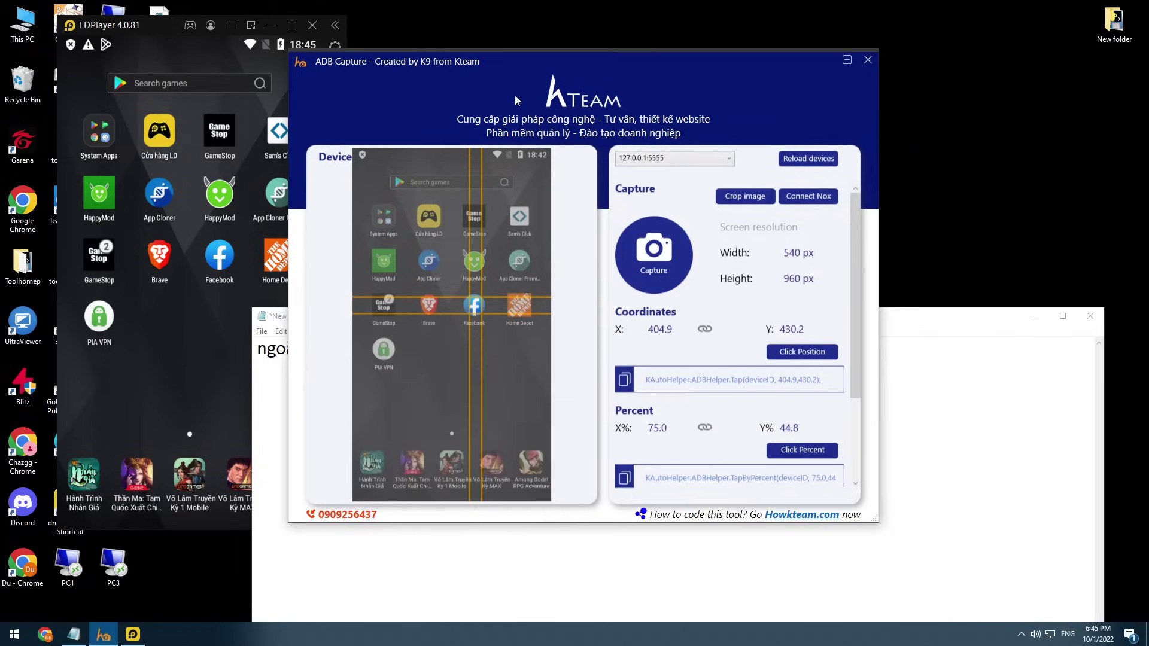
left_click(474, 304)
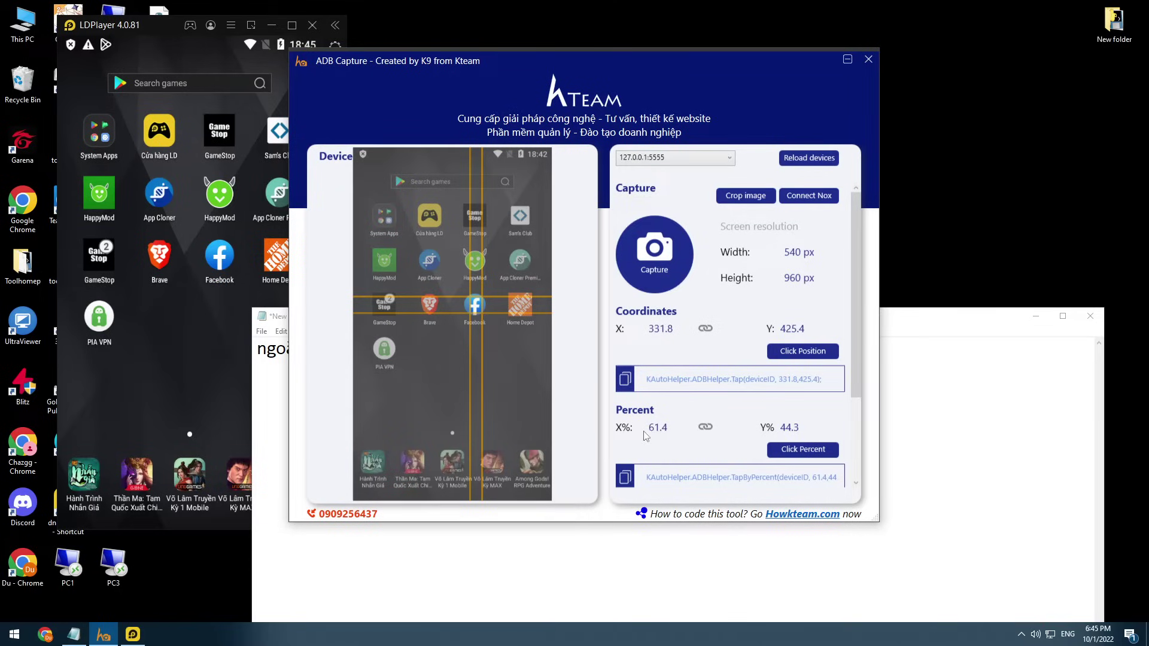
left_click_drag(818, 378, 779, 378)
- Add the line "click chuột trái vào điểm cần dùng" to the note in Notepad and return to ADB Capture
left_click(919, 387)
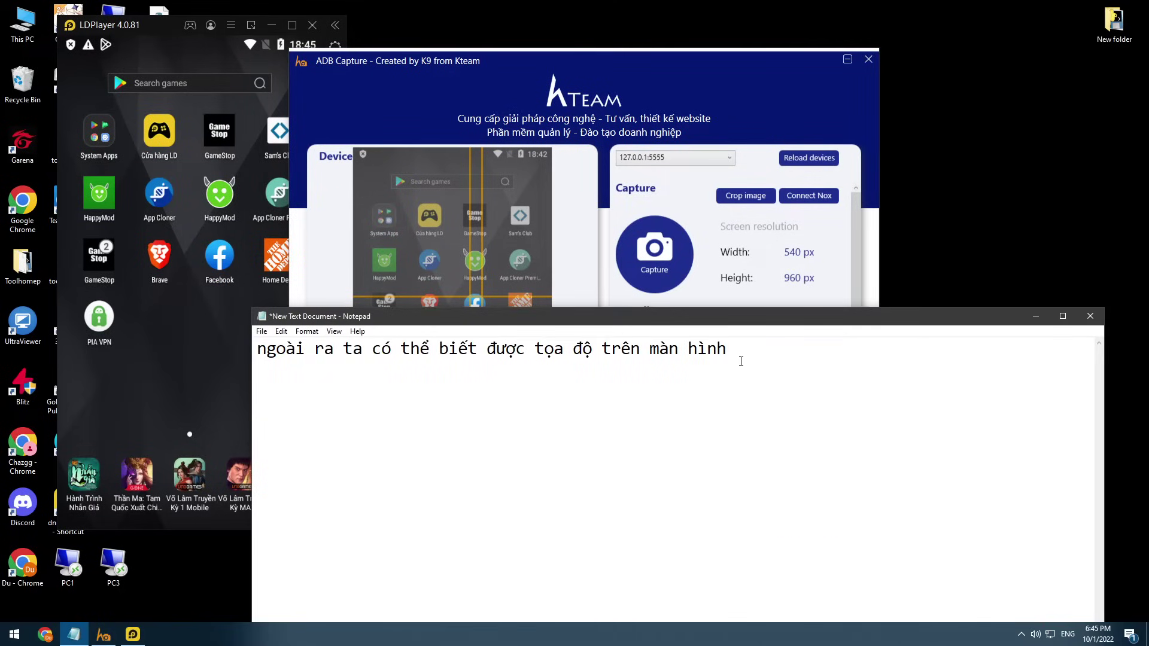
key("Return")
type("click chuot trái vài")
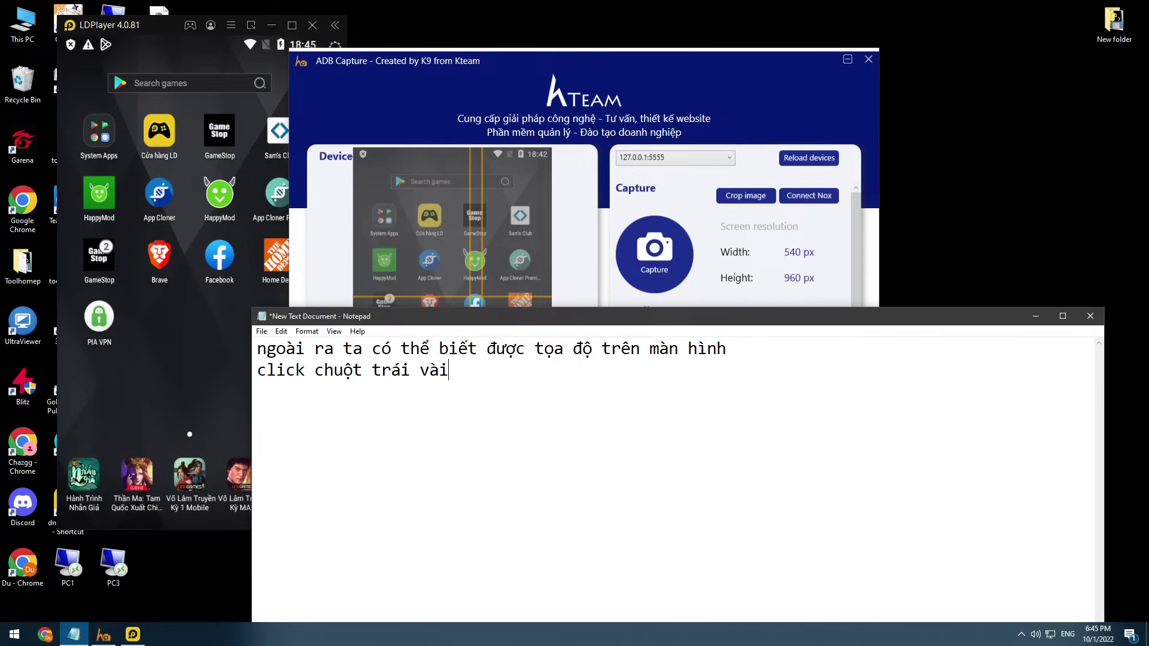
key("BackSpace")
type("o")
type(" diểm")
type(" cần dung")
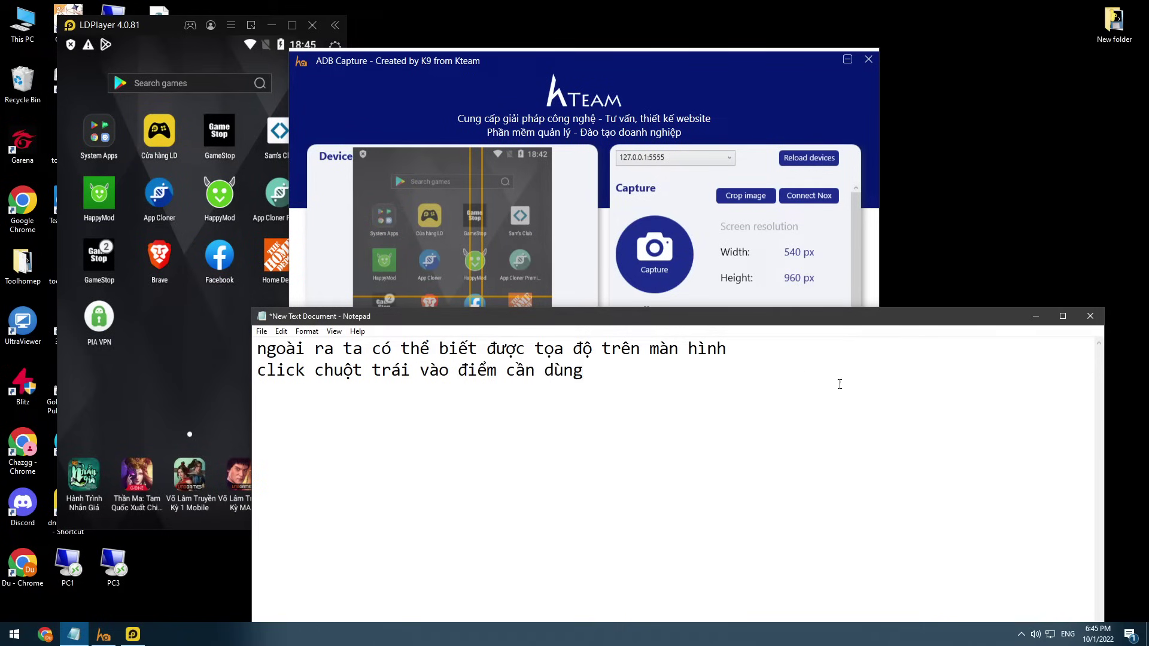
left_click(776, 301)
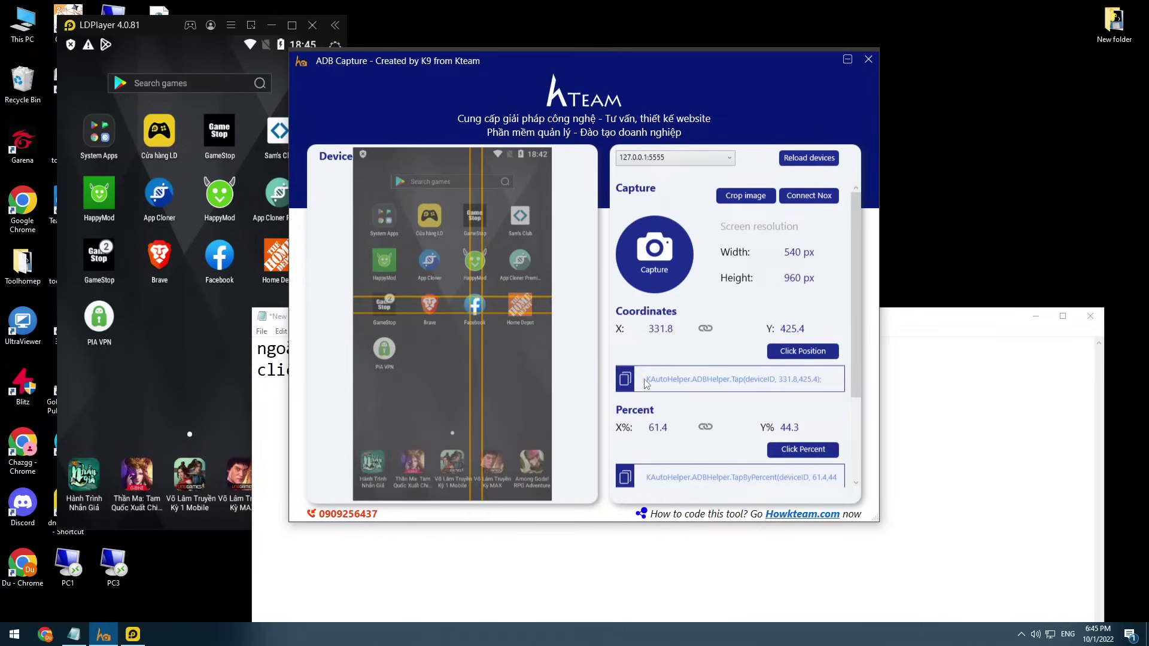
- Highlight the coordinates inside the generated ADBHelper.Tap command in ADB Capture
double_click(789, 379)
left_click(801, 380)
left_click_drag(818, 380, 779, 381)
- Move Notepad clear of the coordinate fields and extend the second line with "sao dó ta sẽ có được tọa độ ở Coordinates"
left_click_drag(882, 317, 911, 395)
type("sao dó ta")
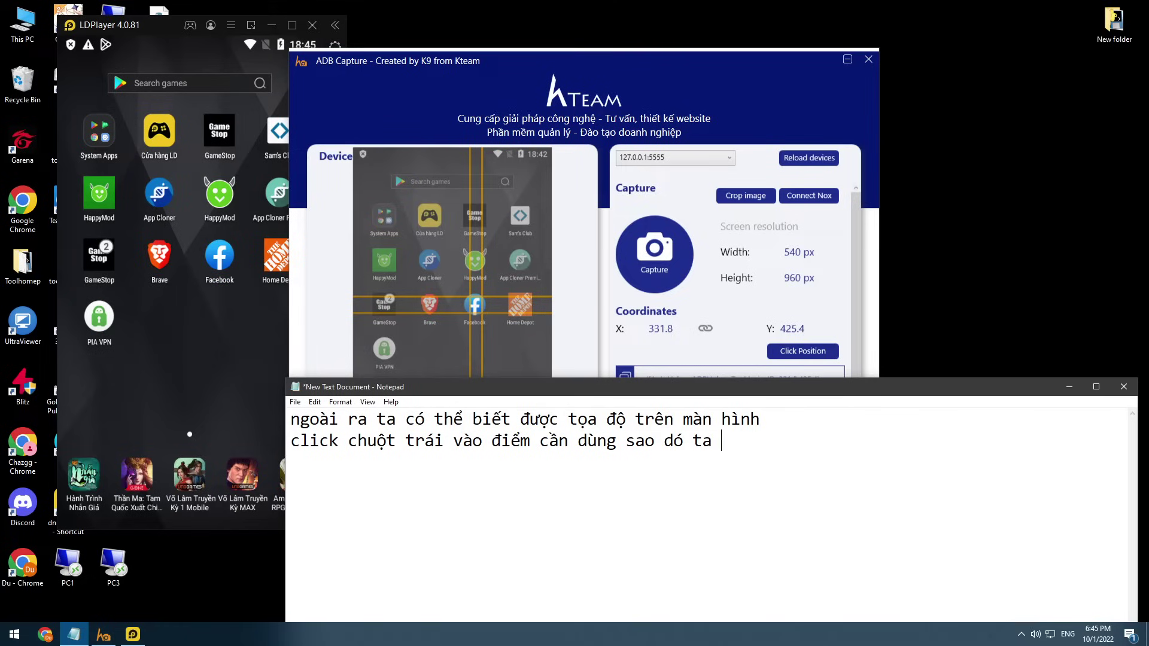
type(" sẽ co")
type(" được tọa ")
type("dộ")
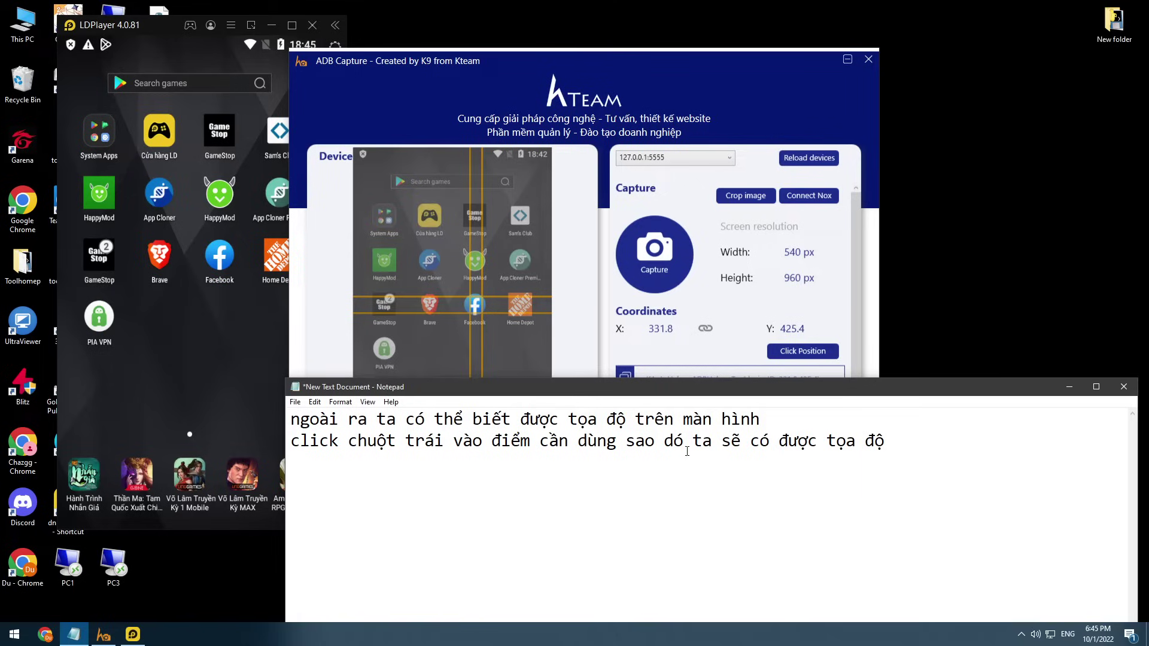
type(" ở")
left_click(929, 442)
type("Coordinates")
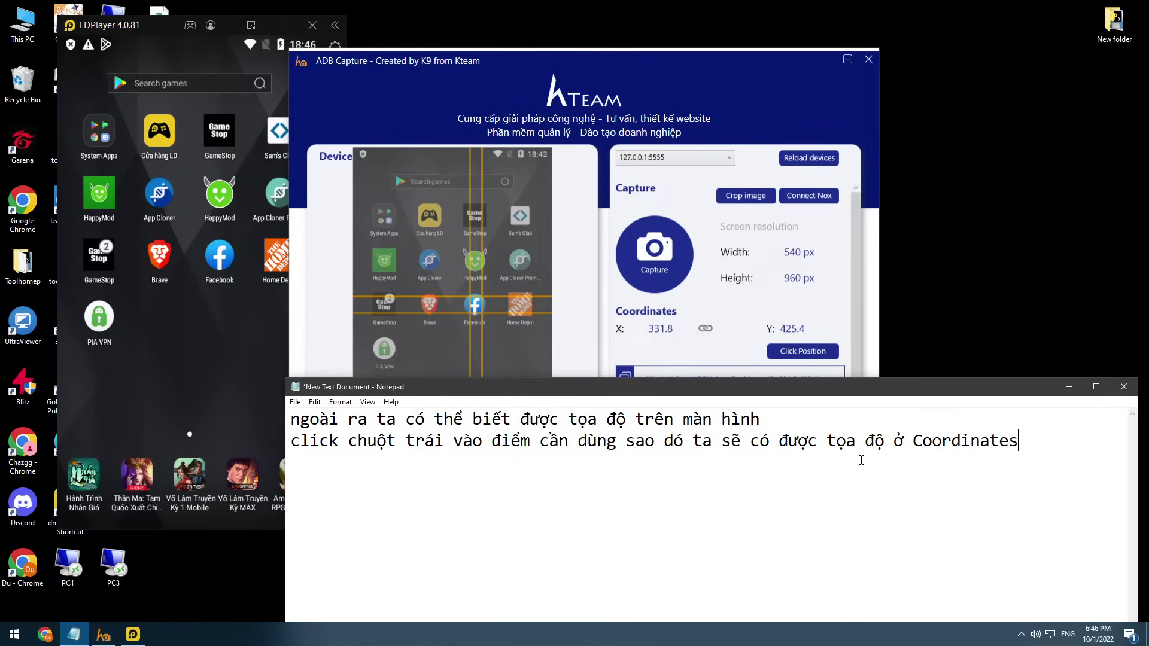
- Bring ADB Capture to the front and point out the X and Y values in its tap command
left_click(776, 338)
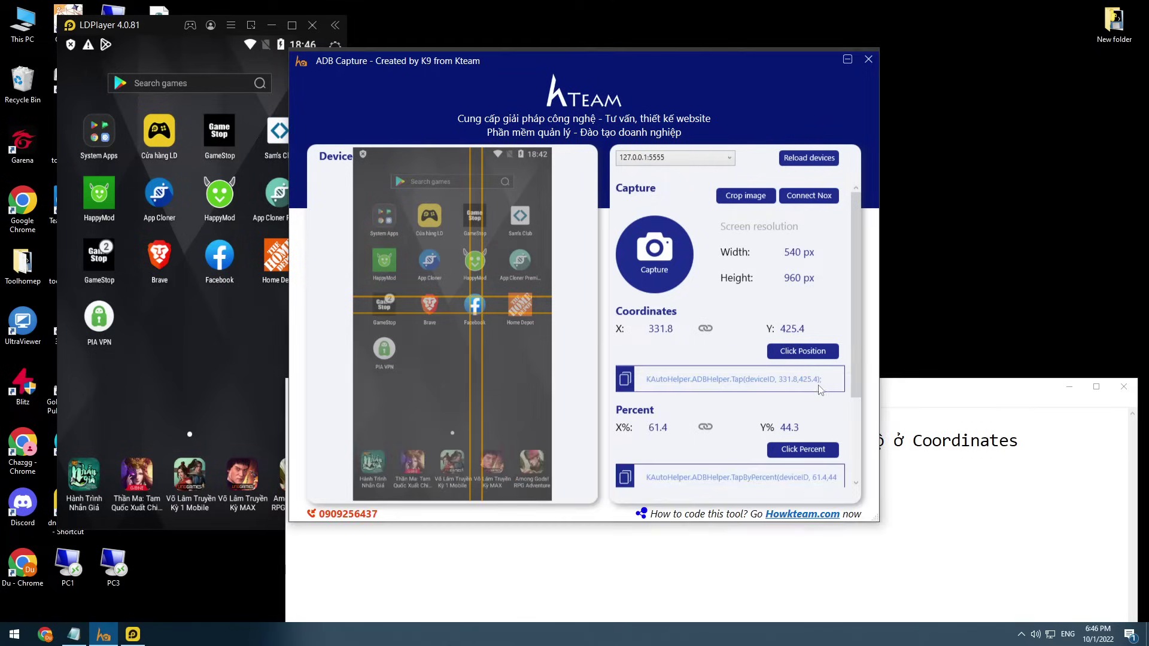
left_click_drag(818, 380, 780, 380)
double_click(805, 380)
- Move LDPlayer off the desktop icons, start a new line in the note, and duplicate the desktop folder "toolfacev2 - Copy"
left_click_drag(127, 29, 227, 45)
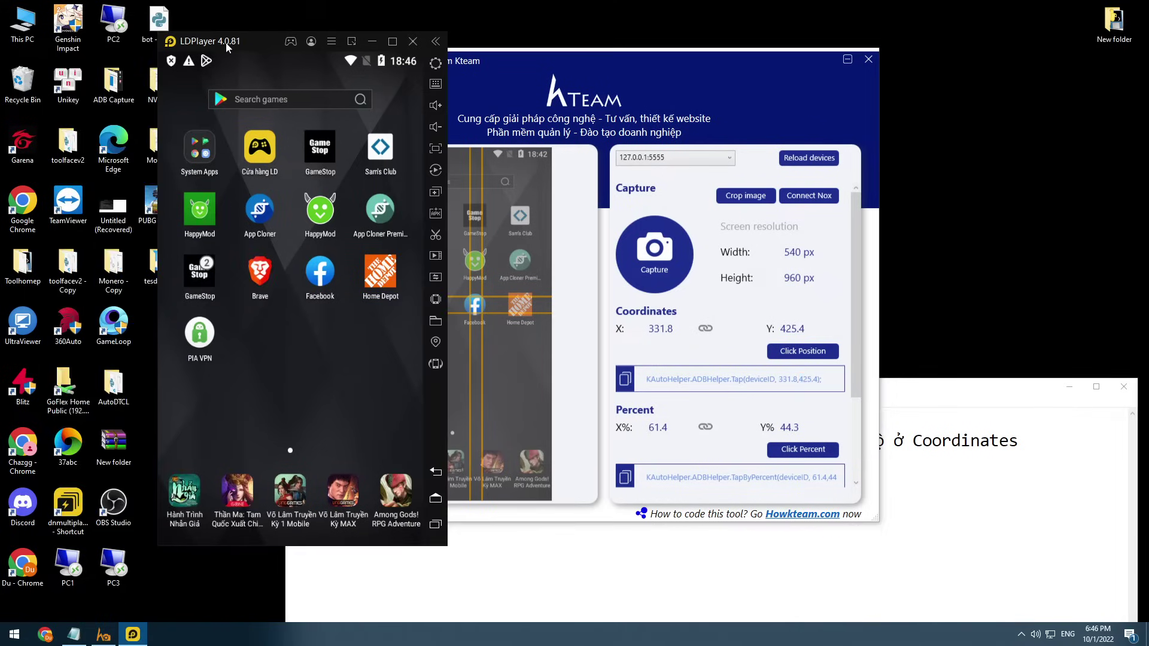
left_click(1020, 455)
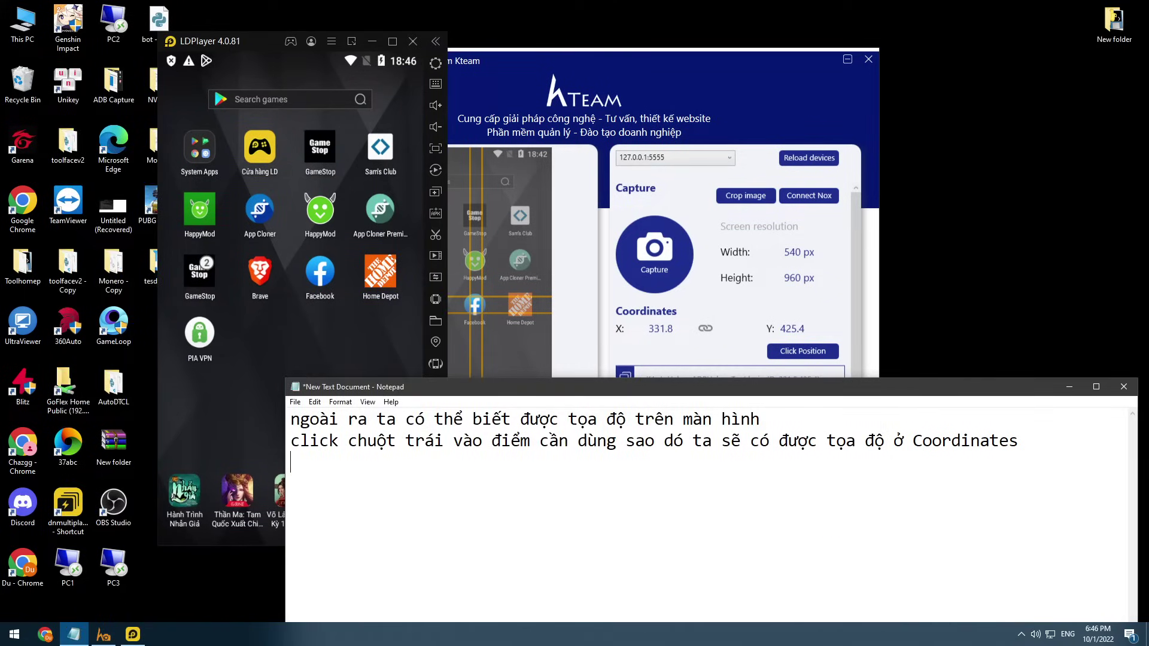
left_click(137, 267)
left_click(157, 142)
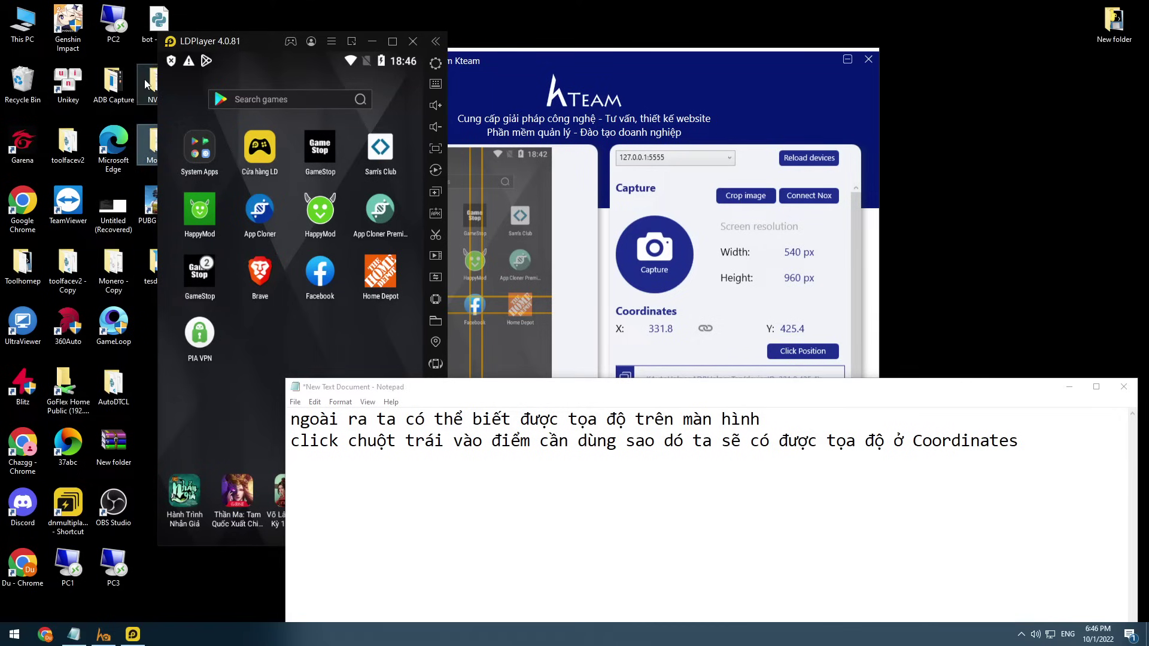
left_click(67, 149)
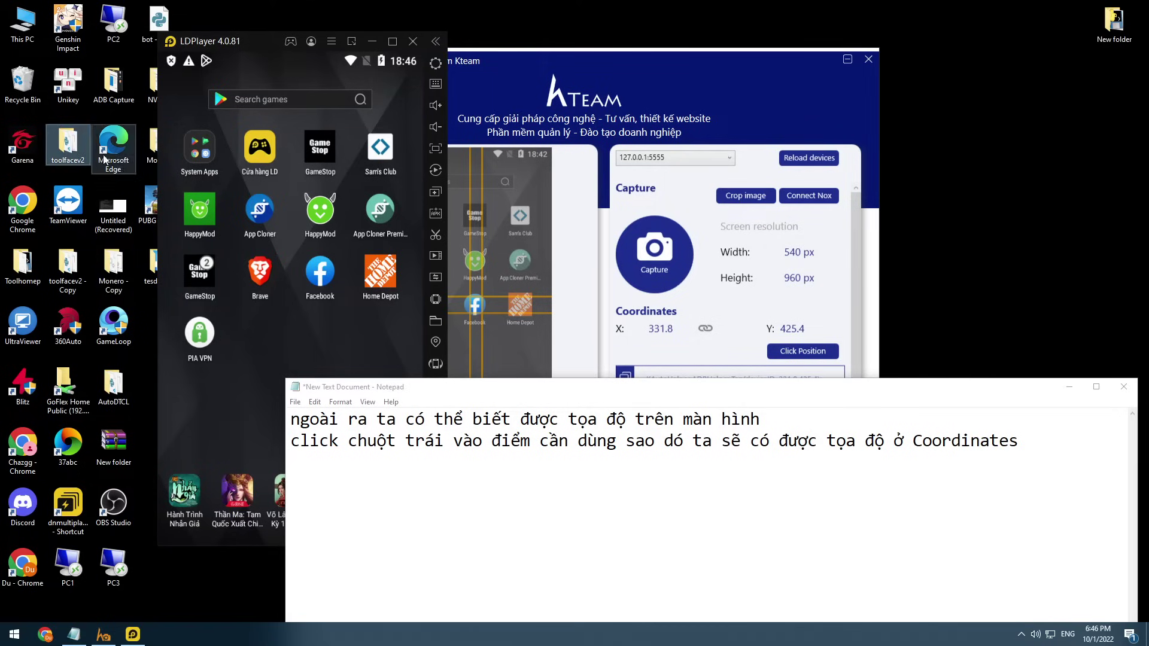
left_click(67, 269)
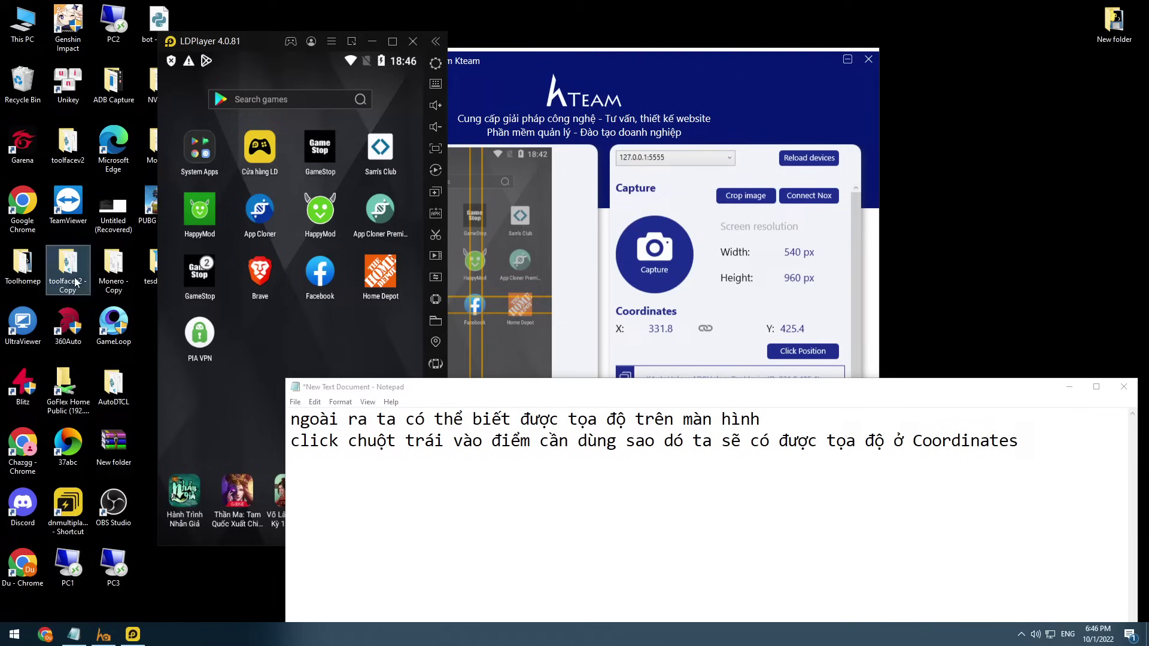
left_click(987, 185)
key("ctrl+v")
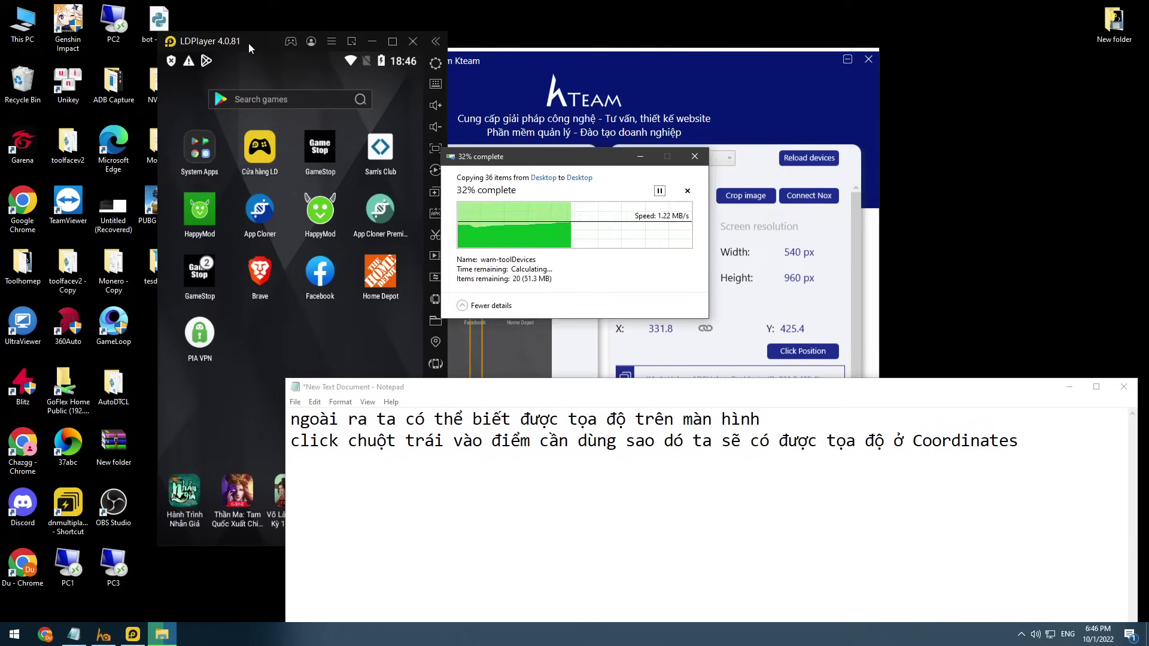
- Open the desktop folder "toolfacev2 - Copy - Copy" and delete its build and dist folders and the toolDevices.spec file
left_click_drag(248, 43, 279, 38)
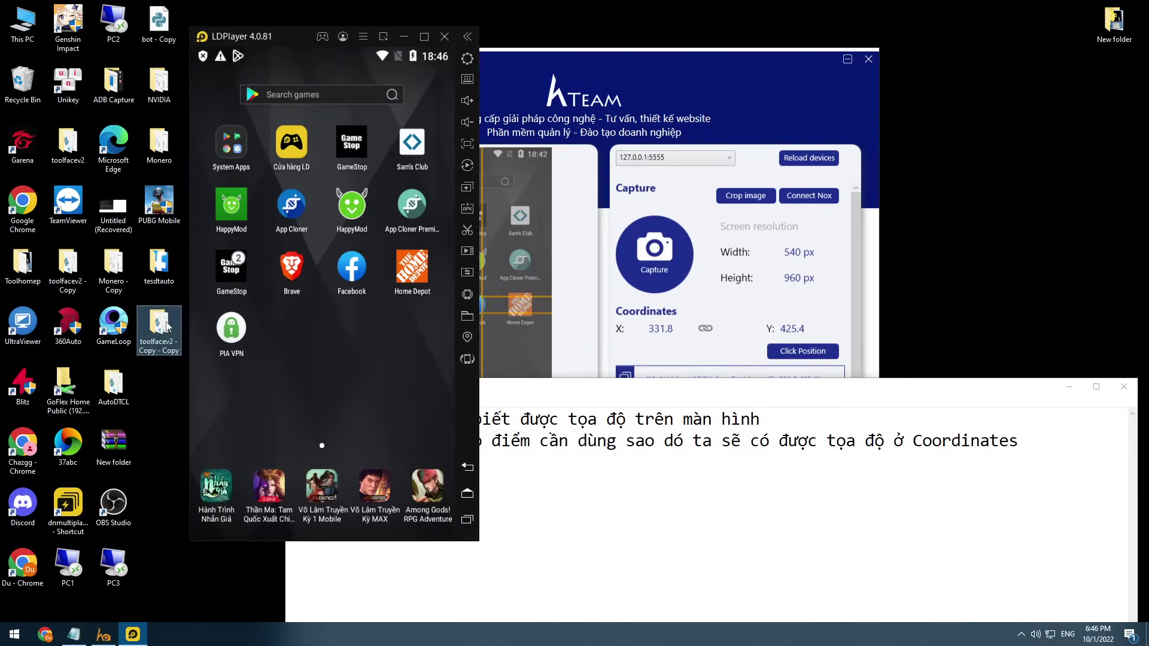
key("Return")
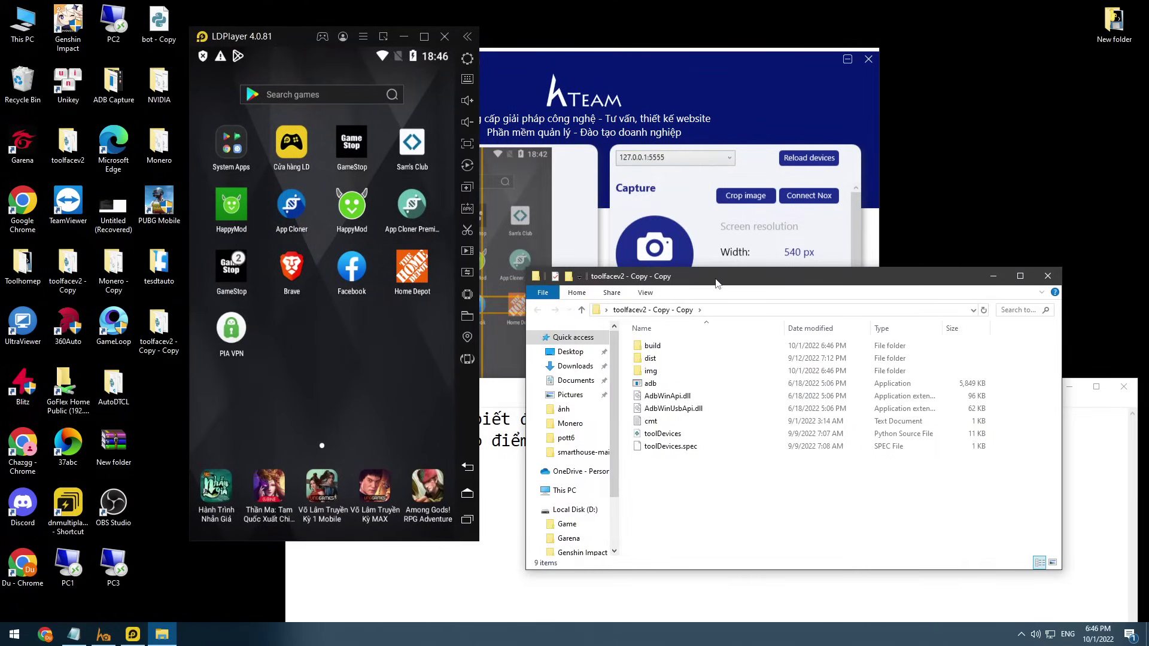
left_click_drag(709, 324, 534, 272)
left_click(492, 346)
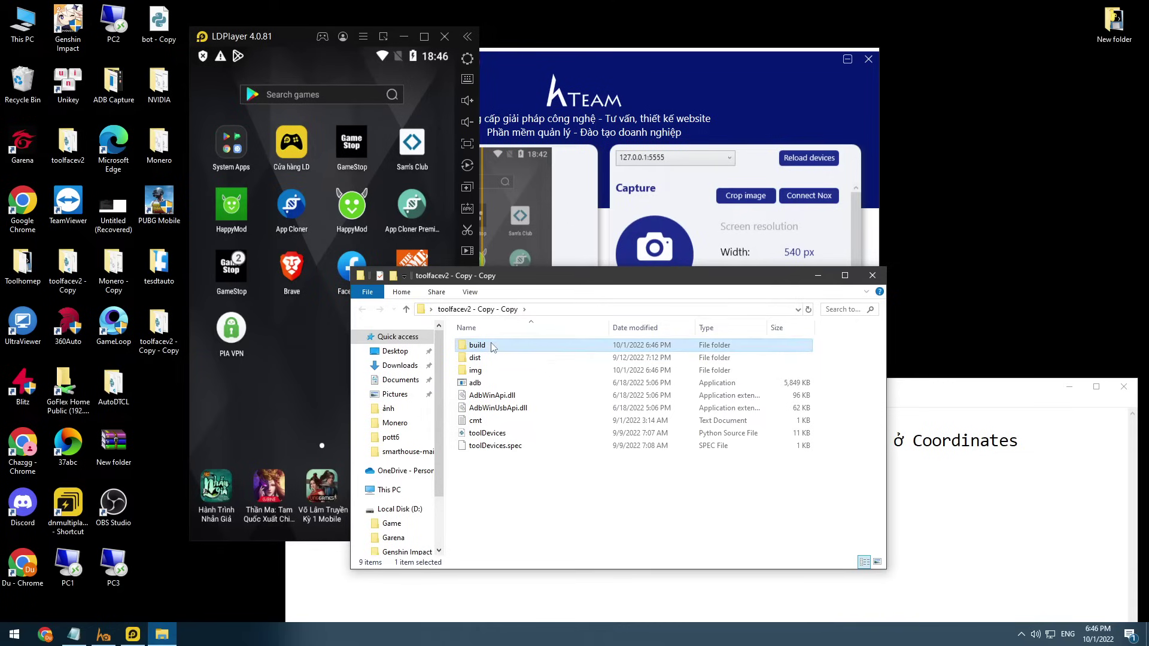
key("Delete")
key("Delete")
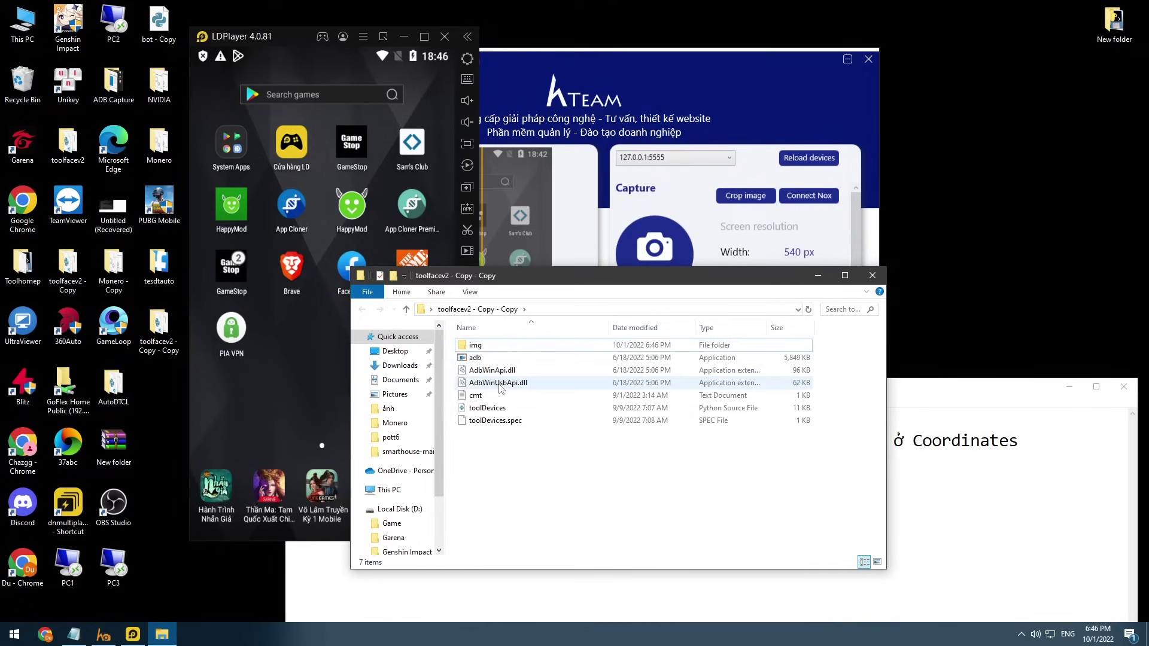
left_click(503, 422)
key("Delete")
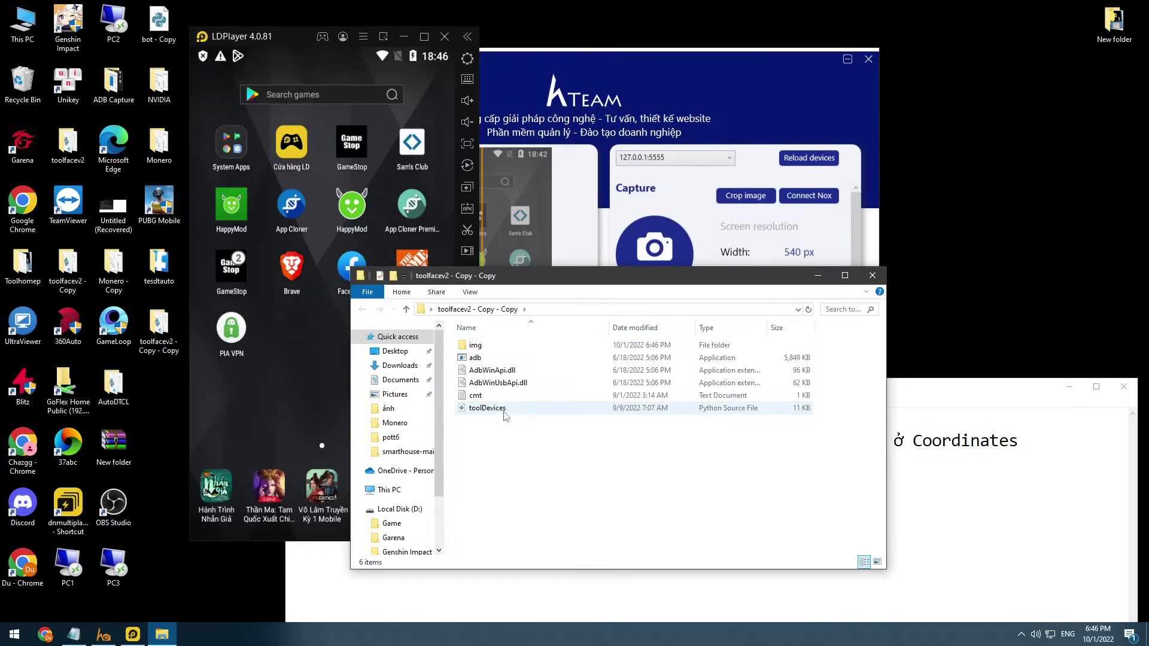
- Return to Notepad and add the line "giờ mình test thử nhé" to the note
left_click(505, 408)
right_click(506, 410)
left_click(1037, 544)
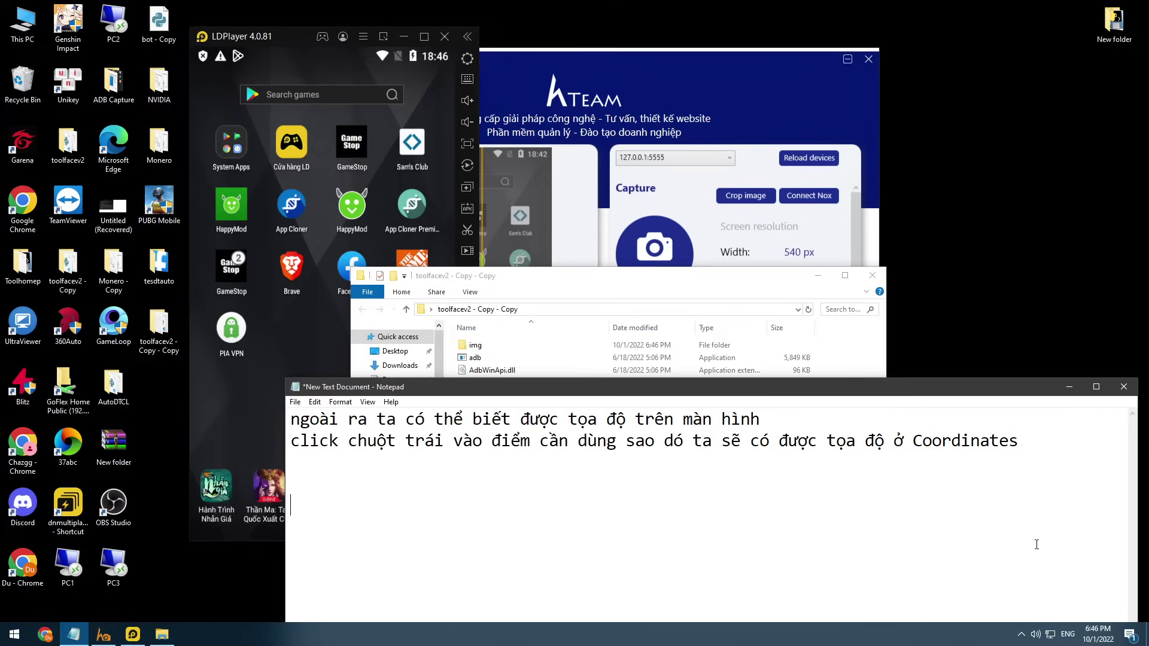
type("giờ mình te")
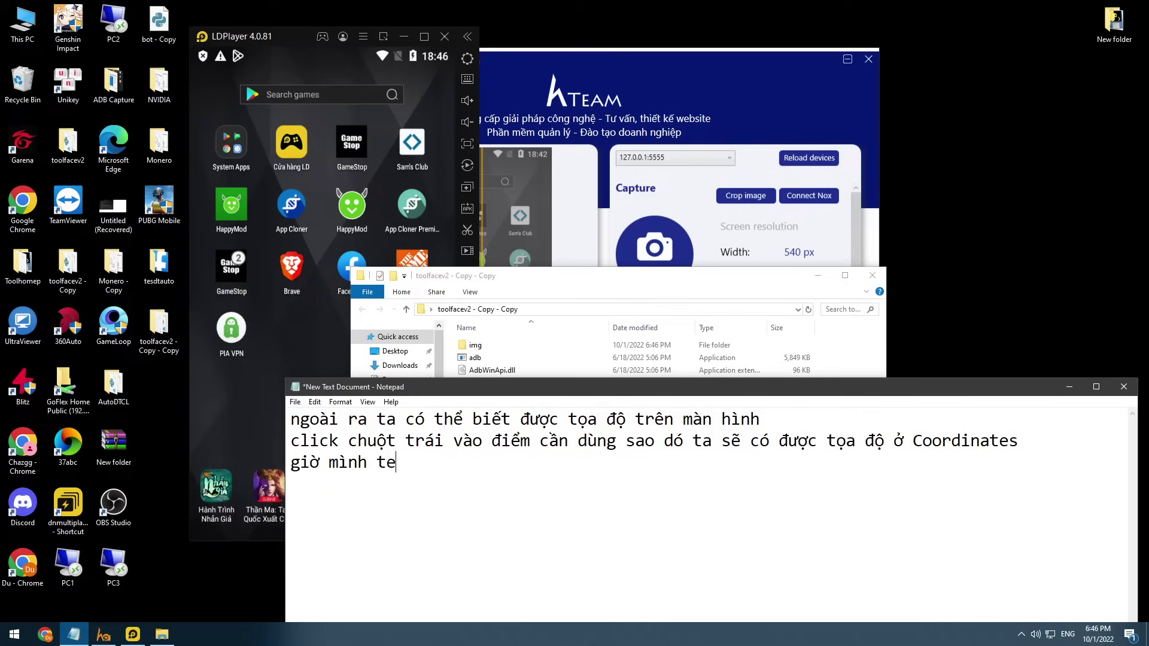
type("st thuử nhé")
- Bring the "toolfacev2 - Copy - Copy" folder forward and examine its adb and script files and the images in img
left_click(638, 267)
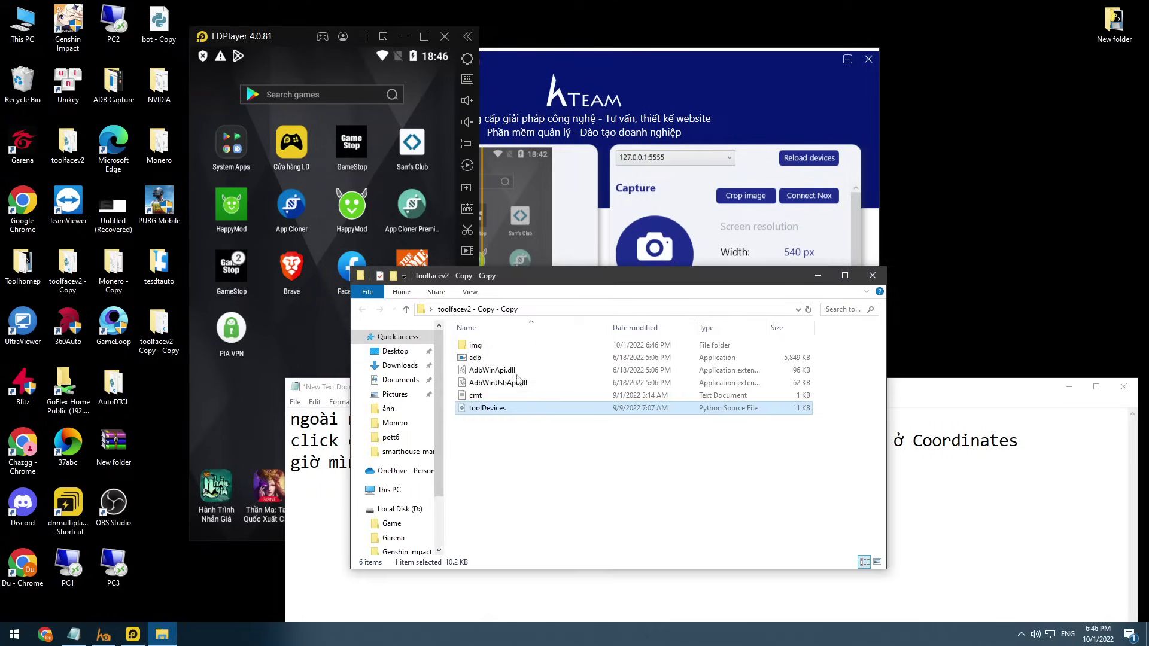
left_click(492, 359, "ctrl")
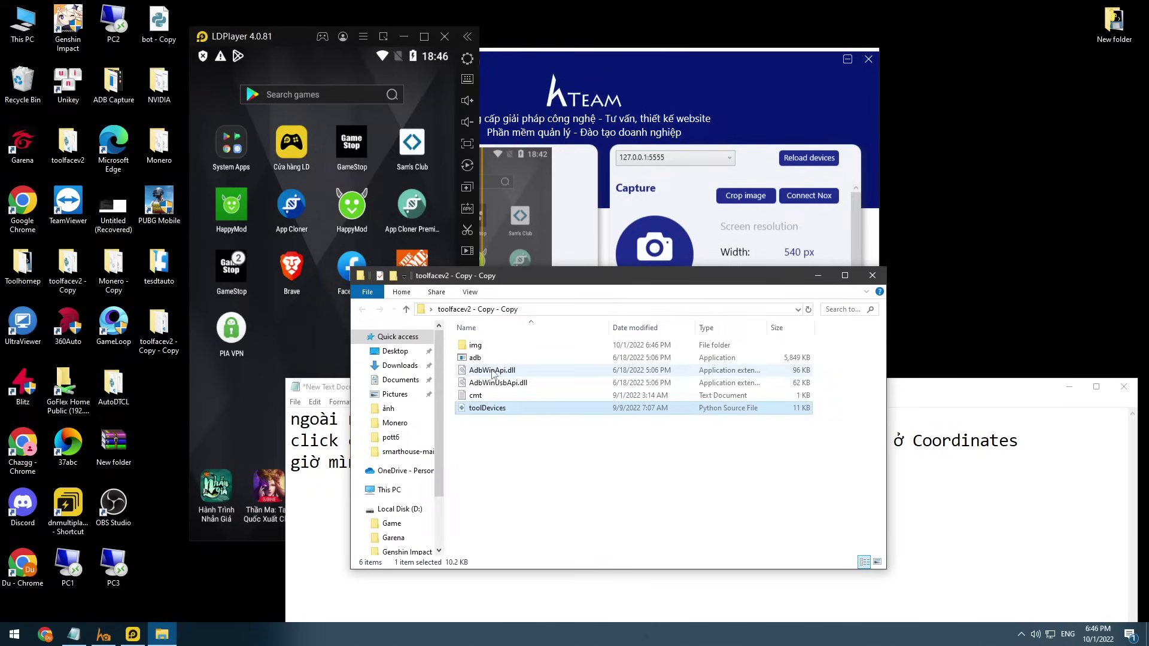
left_click(494, 371, "ctrl")
left_click(526, 383, "ctrl")
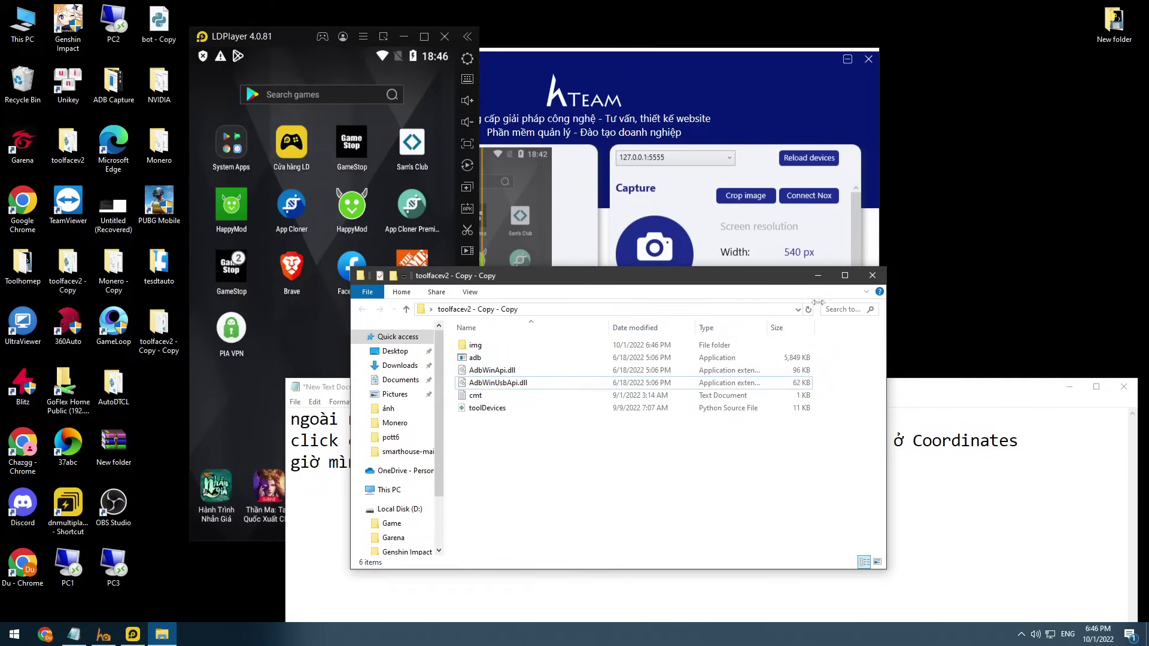
left_click_drag(483, 461, 481, 361)
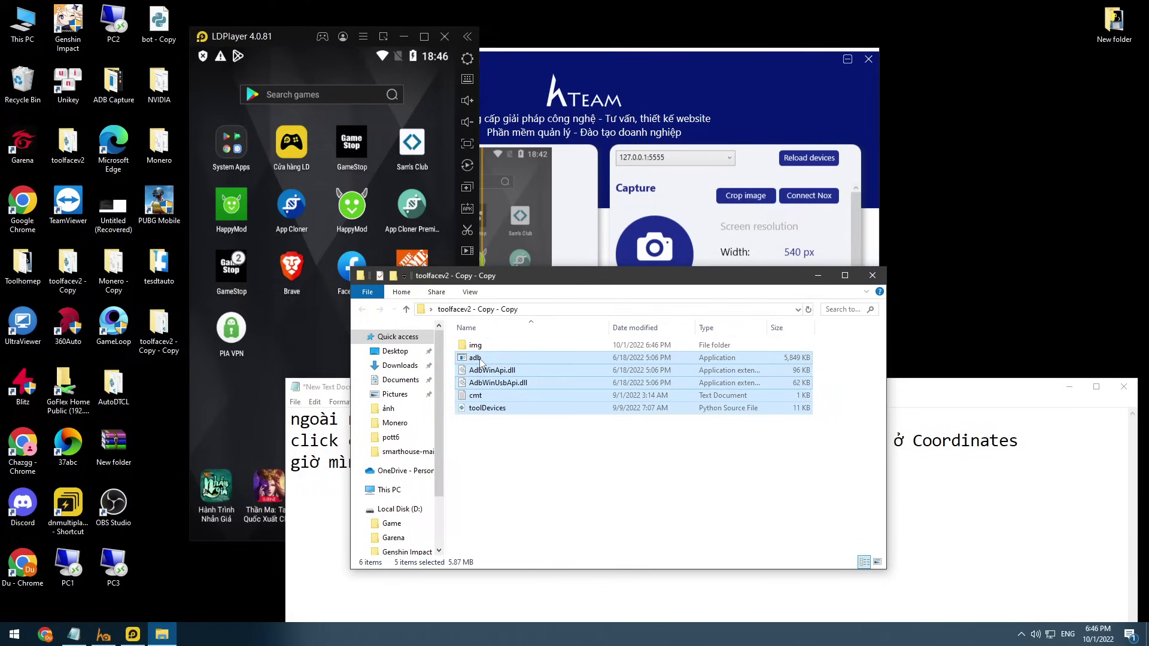
left_click(507, 455)
double_click(486, 345)
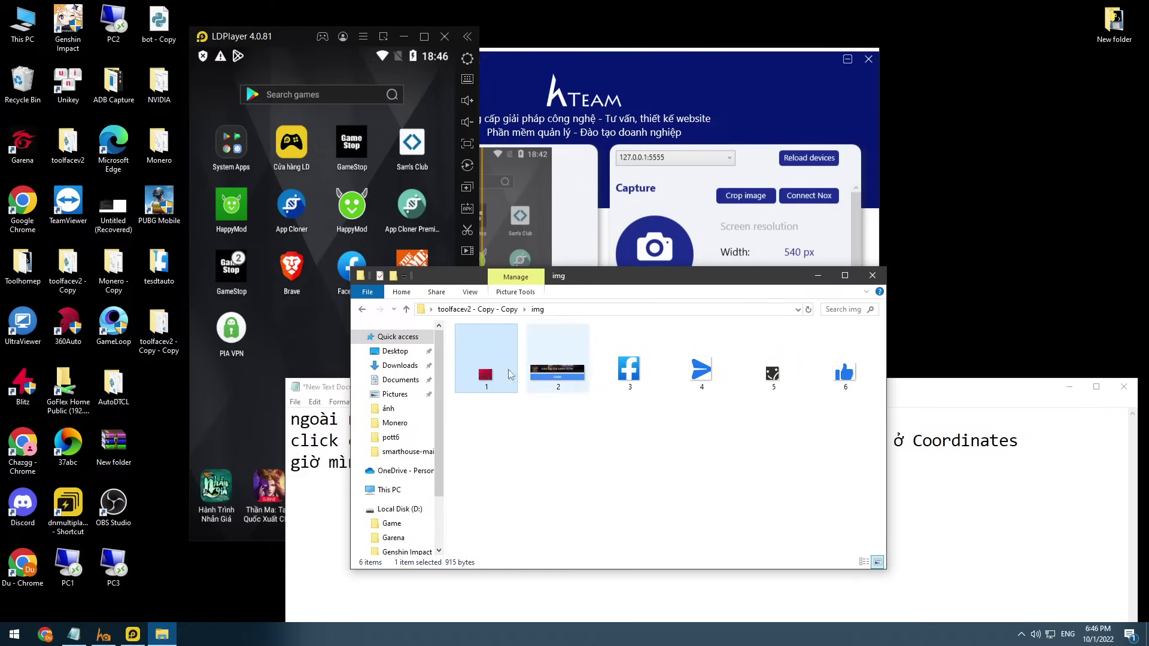
left_click(467, 309)
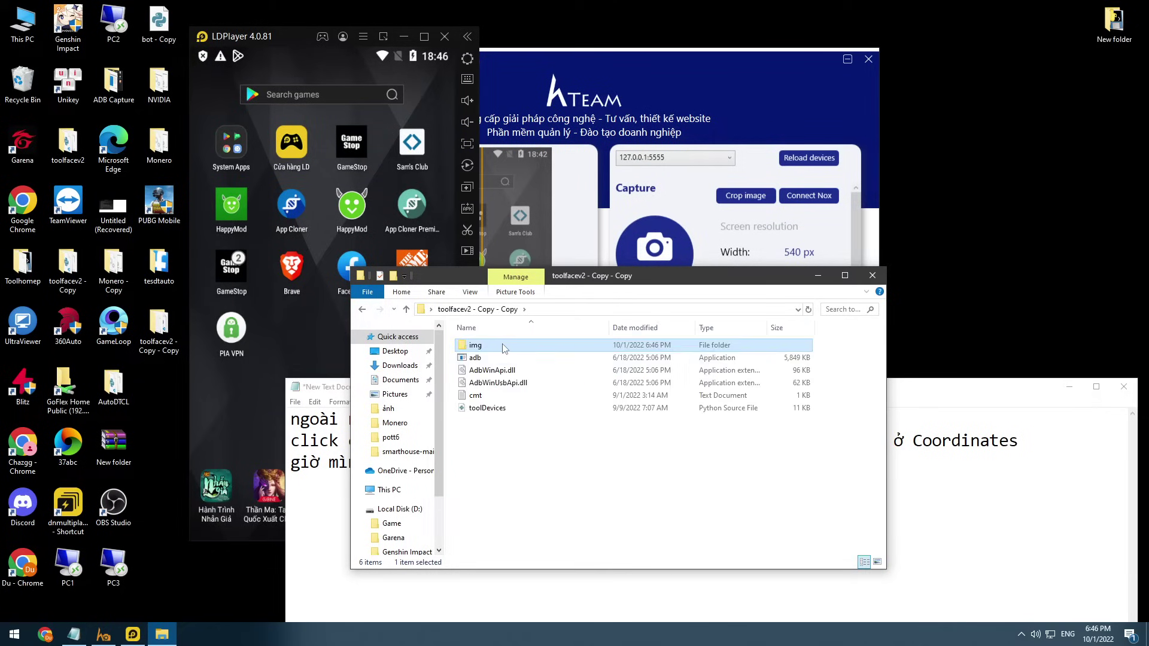
double_click(500, 347)
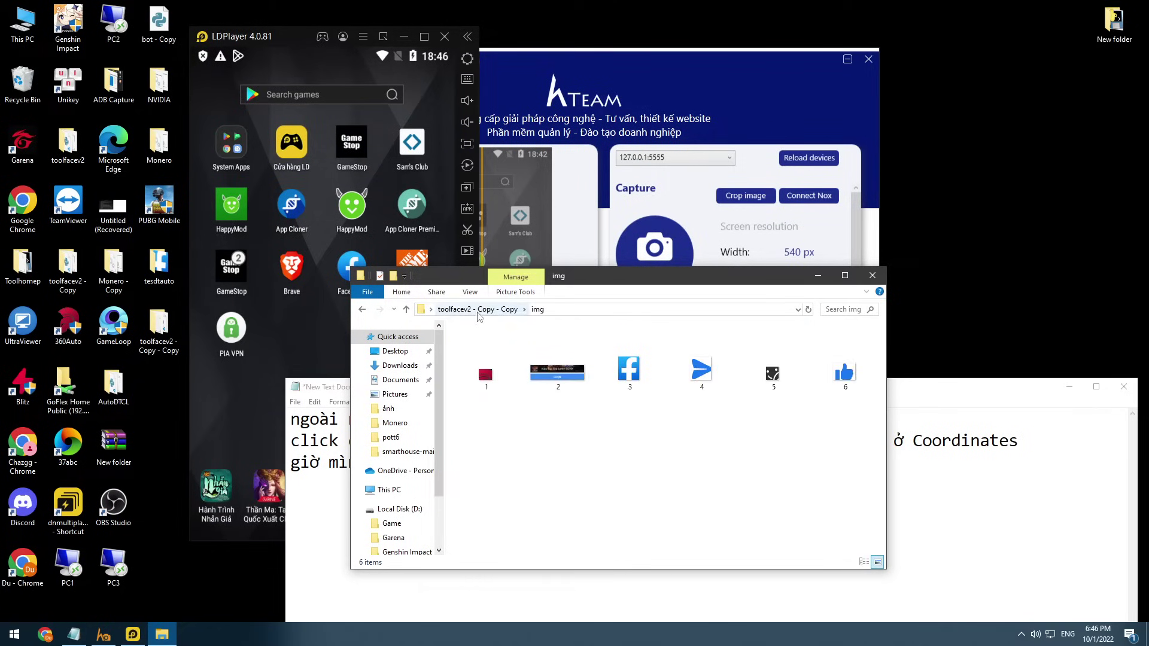
left_click(478, 309)
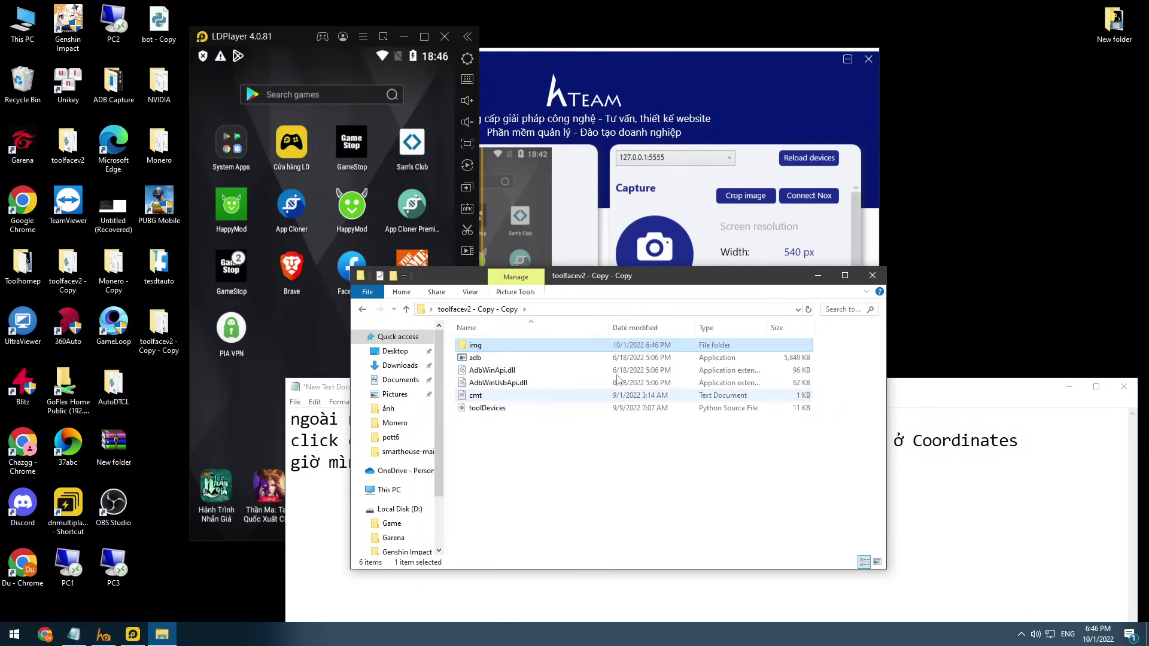
- Delete all the images inside the img folder
double_click(501, 346)
key("ctrl+a")
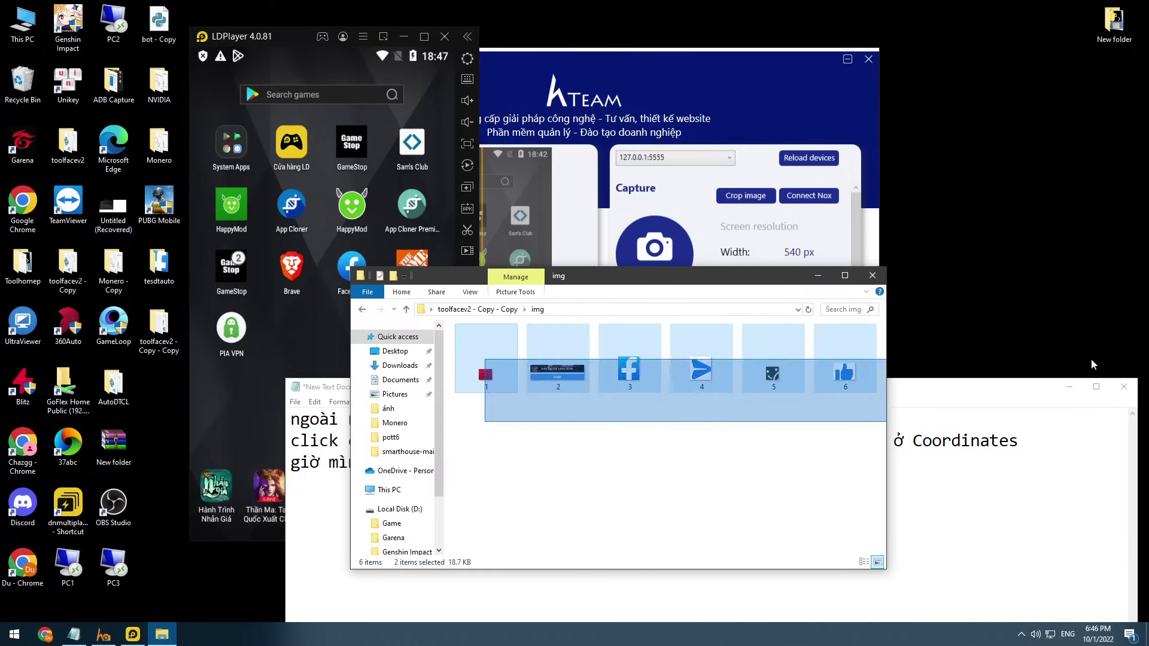
key("Delete")
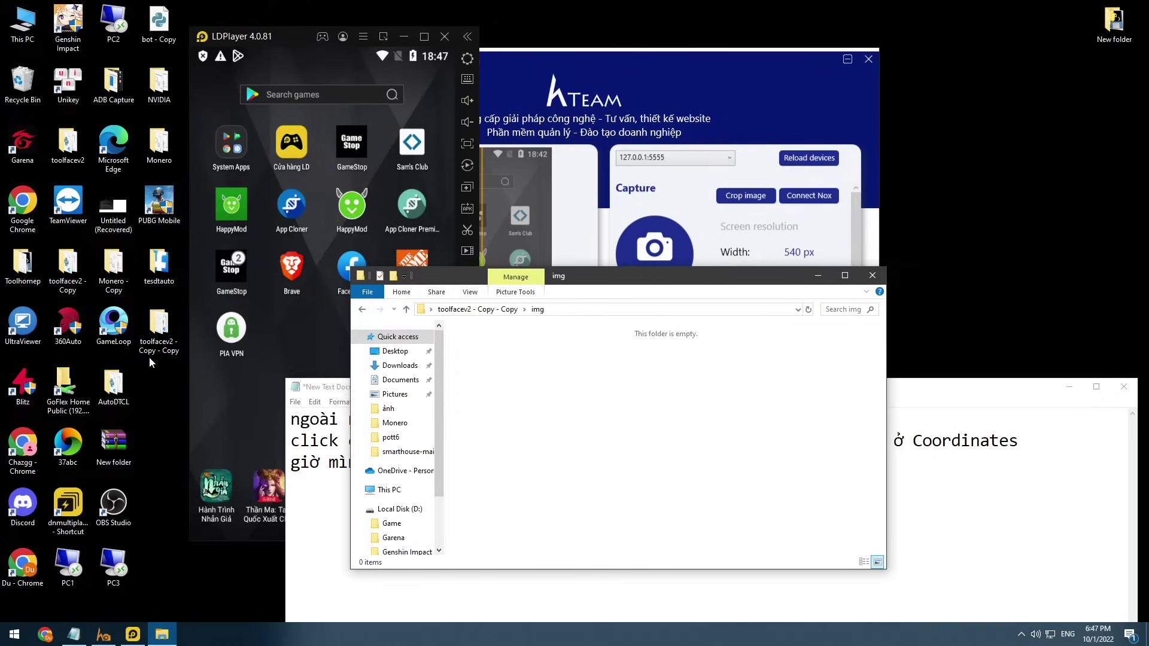
- Copy the Facebook icon image from the desktop folder tesdtauto into the img folder and rename it 1
left_click(161, 270)
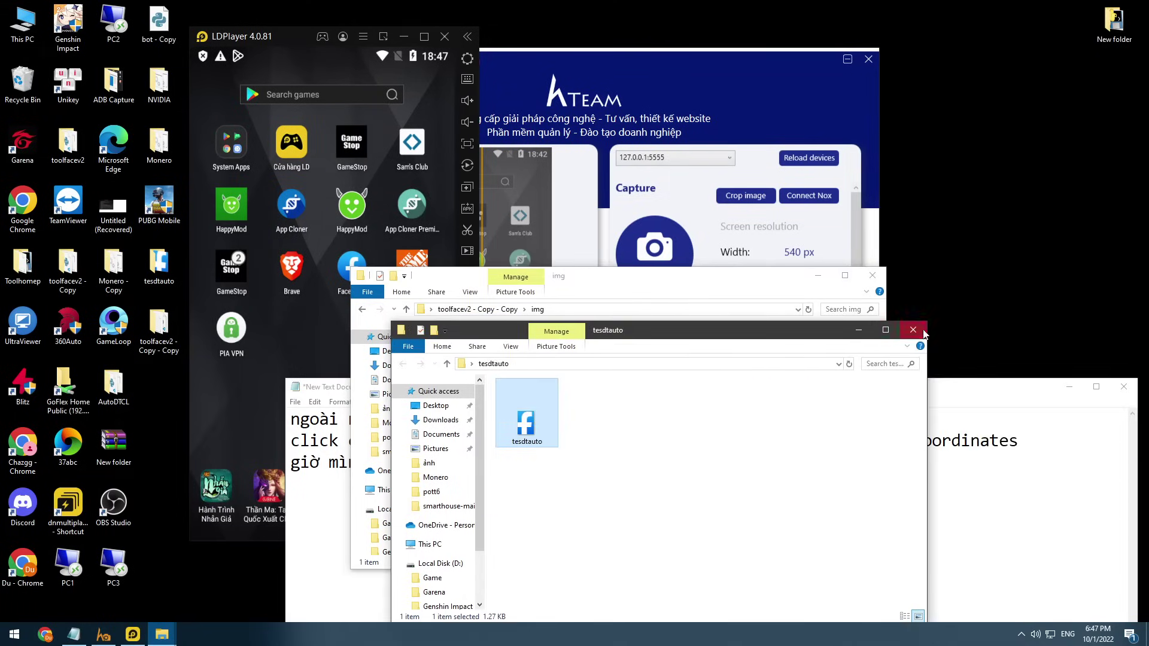
left_click(913, 330)
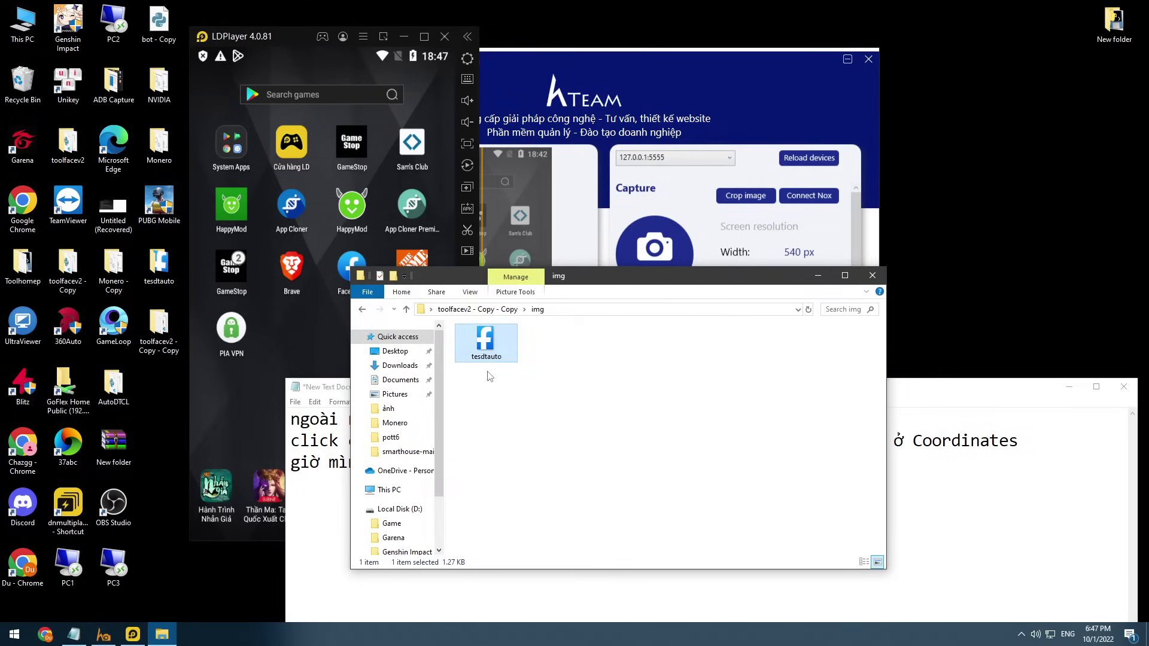
left_click(488, 358)
type("1")
key("Return")
- Open the toolDevices Python file in Visual Studio Code, move LDPlayer aside, and look through the script's code
left_click(478, 309)
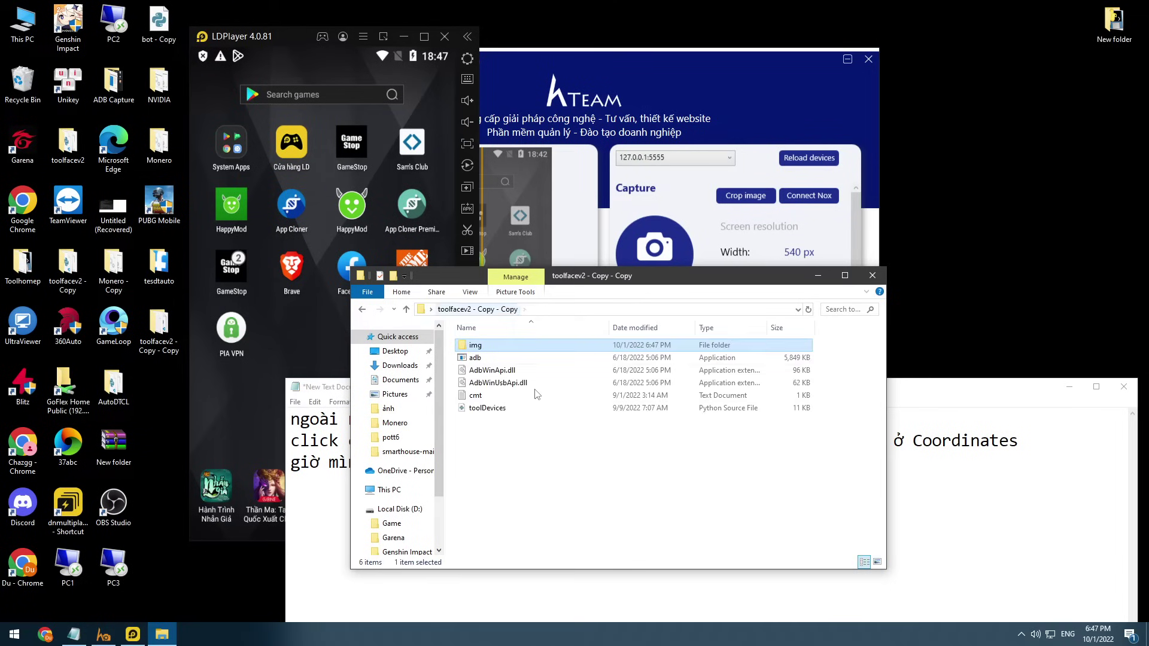
left_click(496, 411)
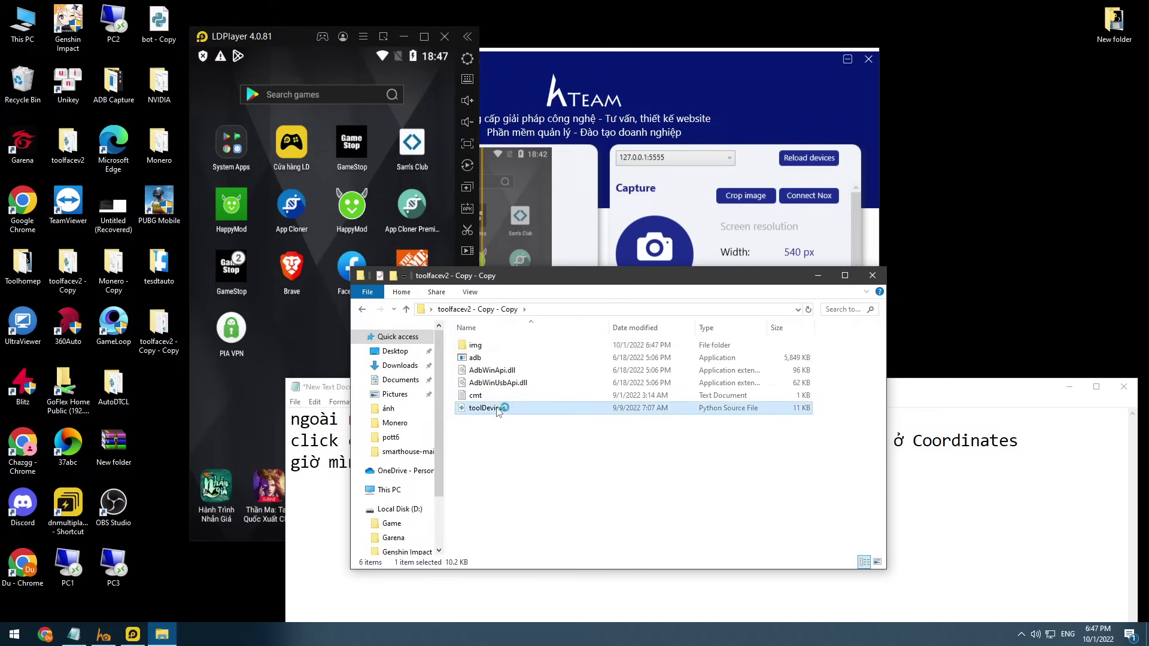
left_click(819, 278)
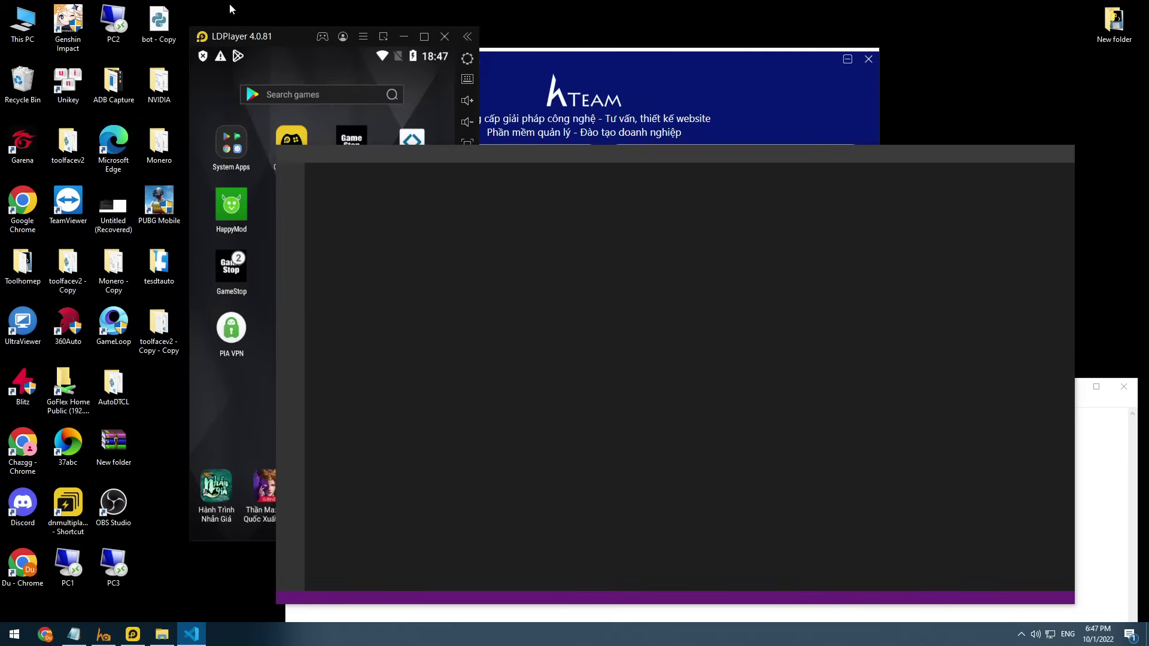
left_click_drag(286, 41, 98, 23)
left_click(540, 153)
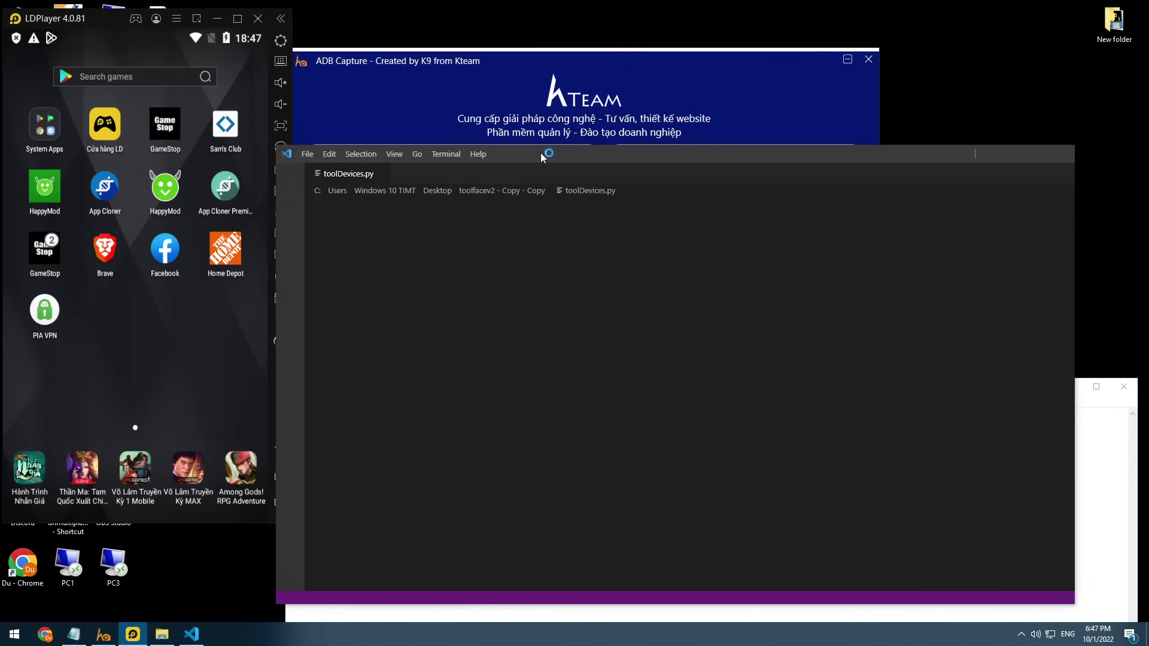
scroll(658, 299, "down", 10)
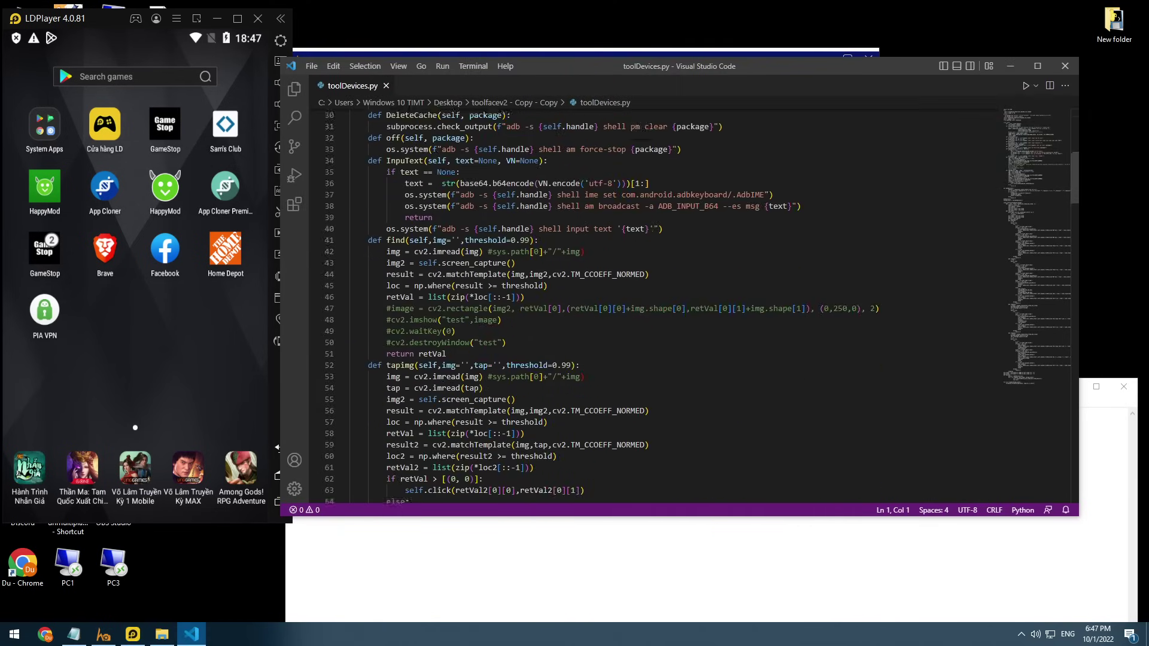
scroll(508, 340, "down", 20)
scroll(508, 340, "up", 12)
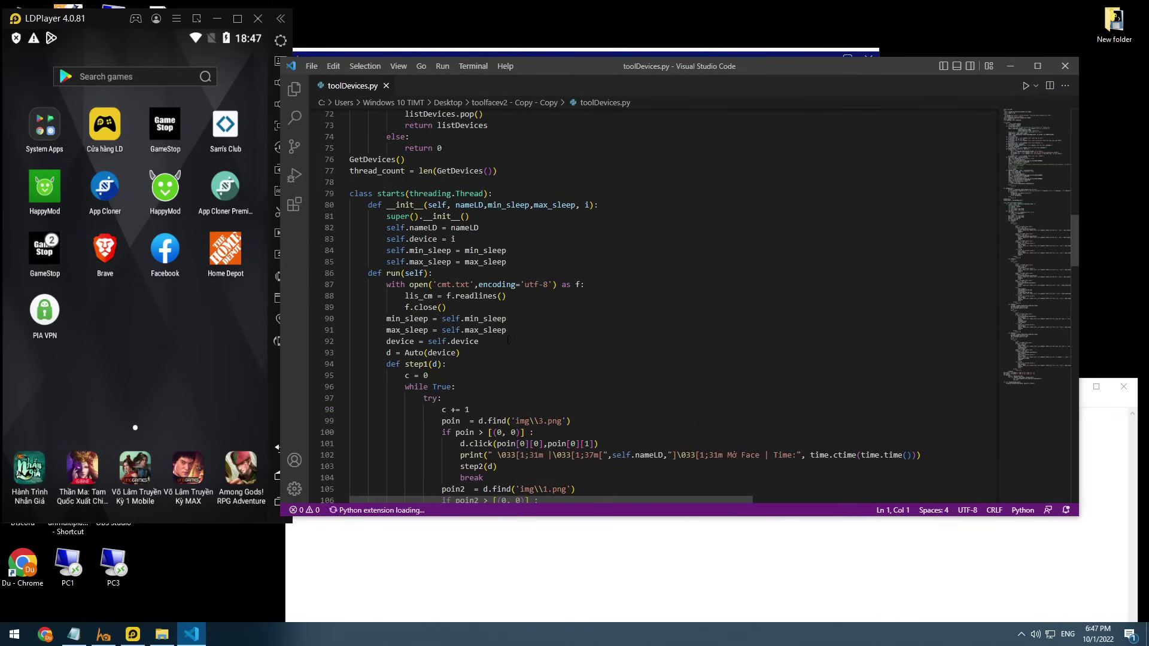
- Fold the step1 to step4 functions in toolDevices.py and delete the folded step2, step3 and step4 lines
scroll(335, 317, "down", 1)
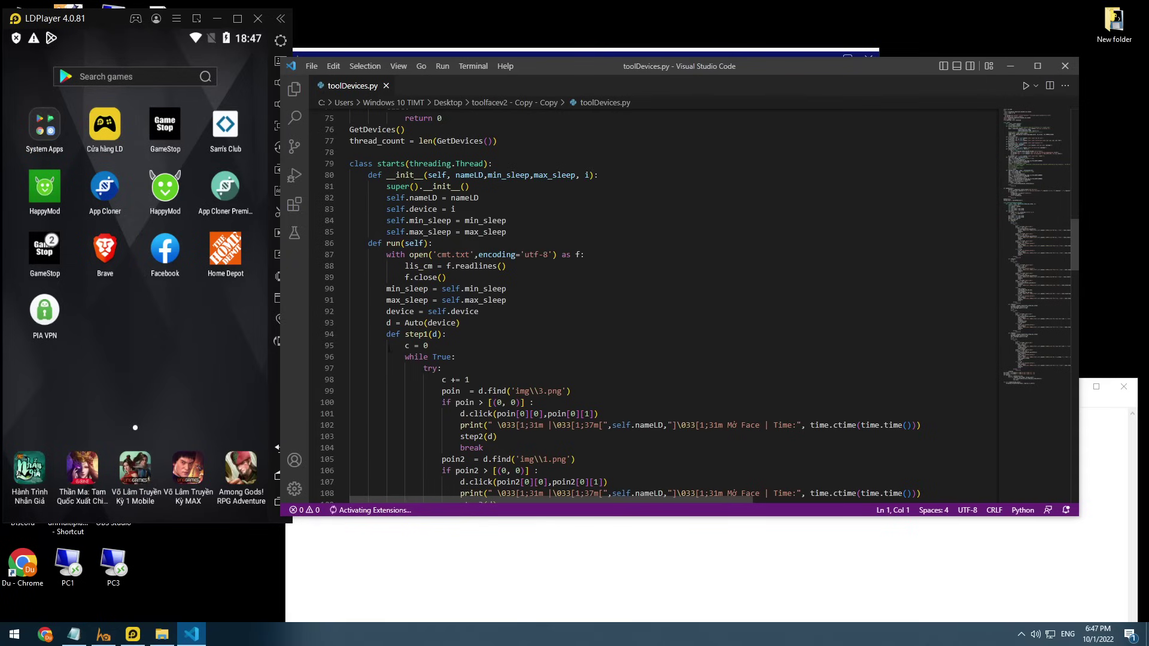
left_click(343, 333)
left_click(343, 346)
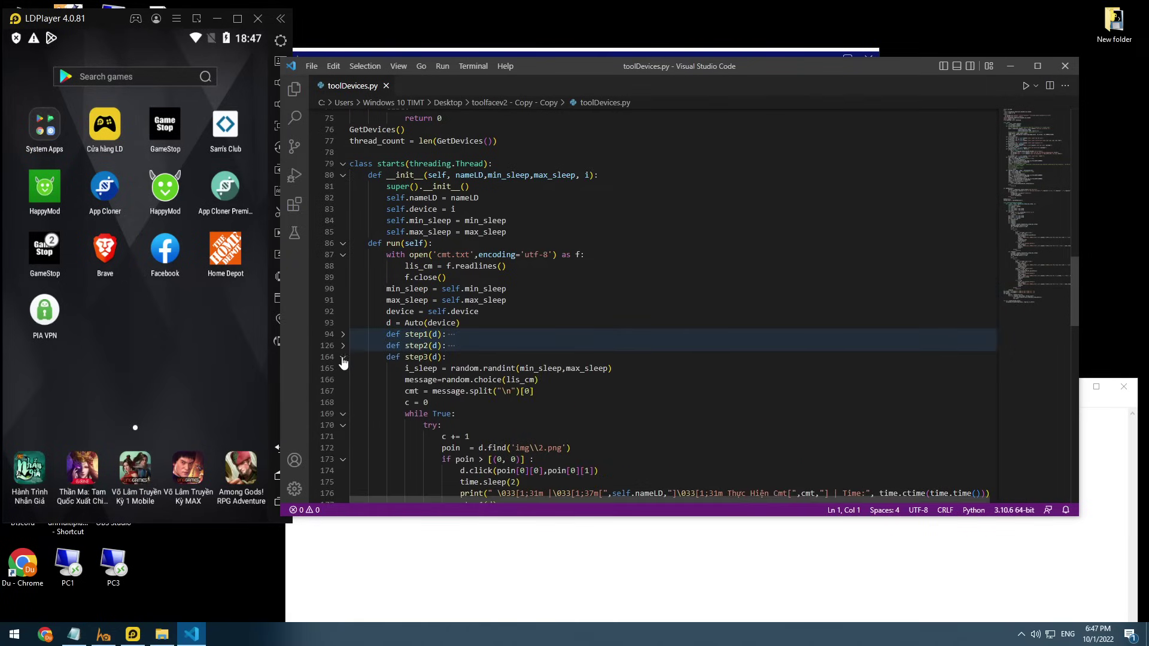
left_click(343, 357)
left_click(343, 368)
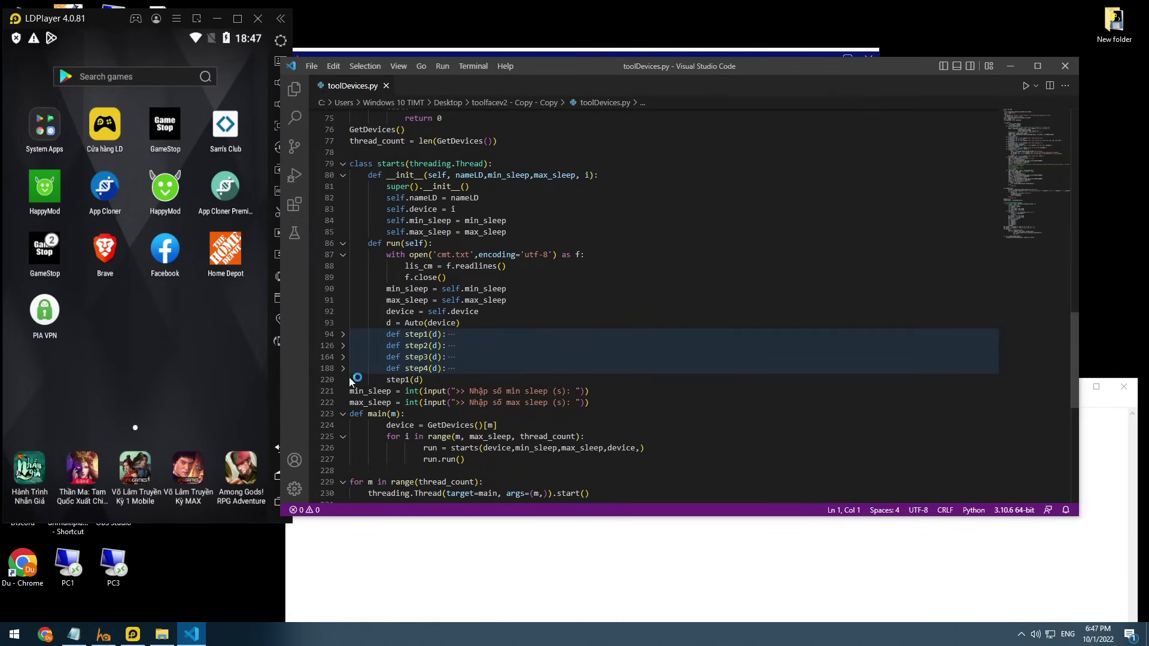
left_click_drag(492, 370, 351, 345)
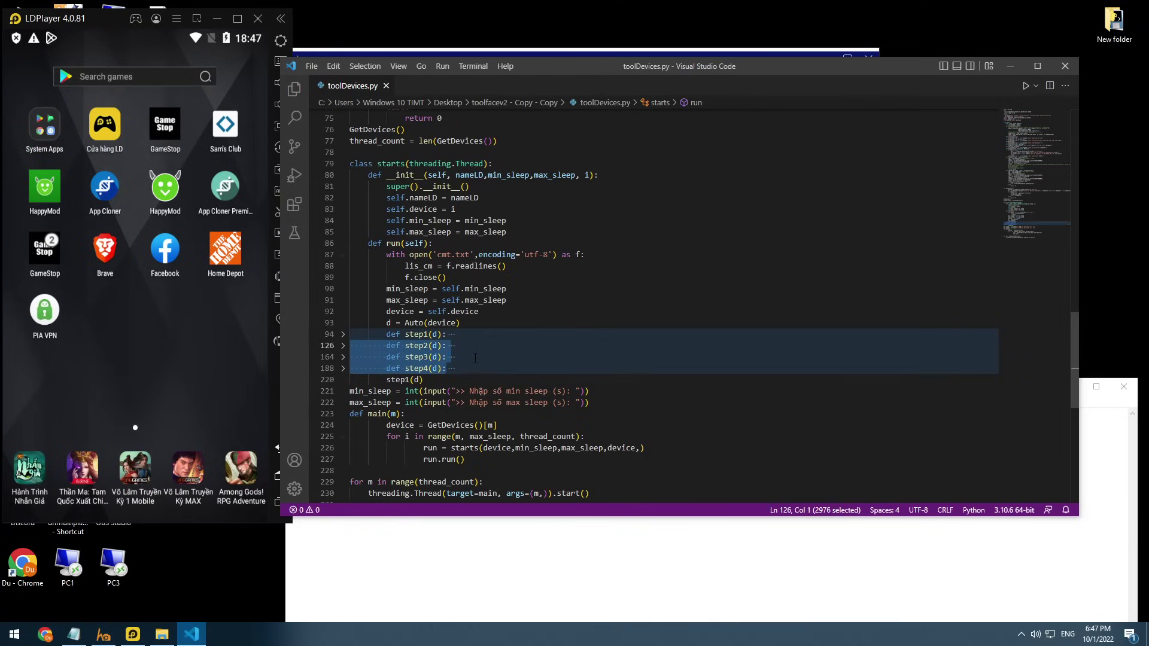
key("Delete")
key("BackSpace")
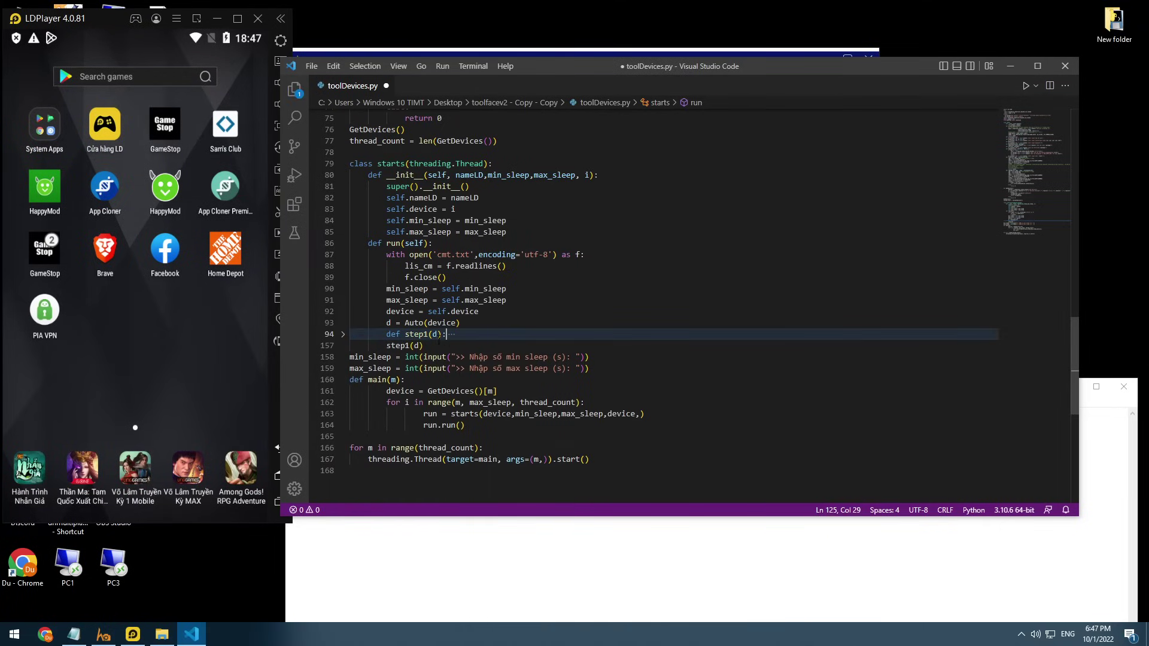
- Expand the step1 function and delete its poin2 and poin3 image-search blocks
left_click(342, 334)
scroll(474, 341, "down", 9)
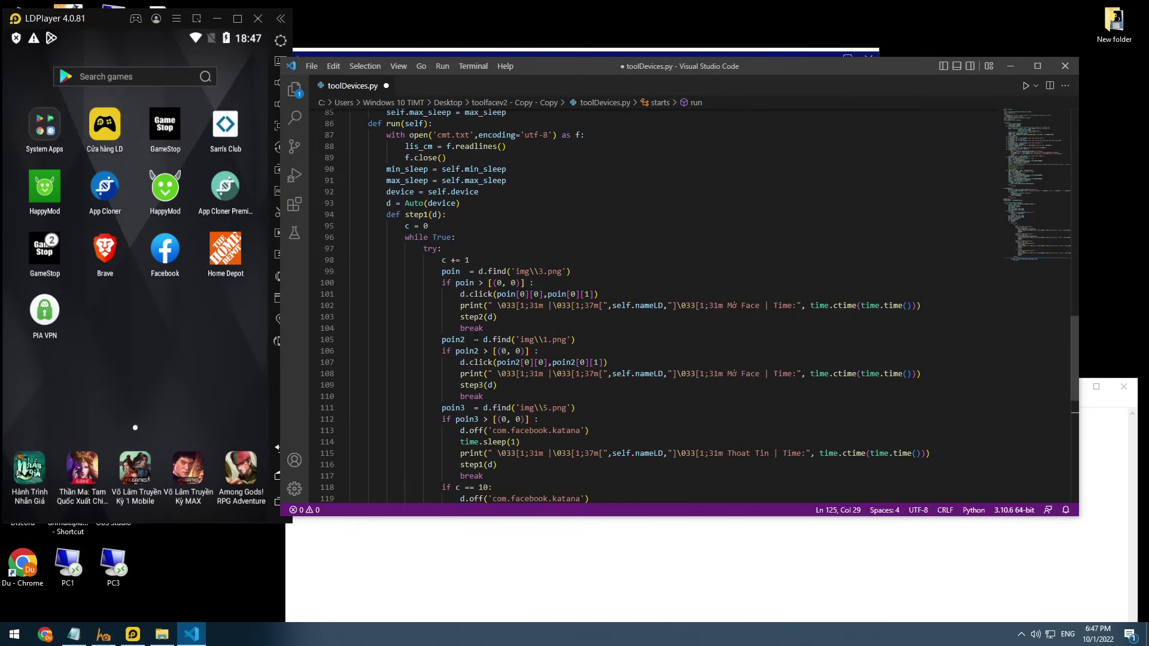
left_click_drag(495, 367, 487, 314)
left_click_drag(486, 416, 483, 268)
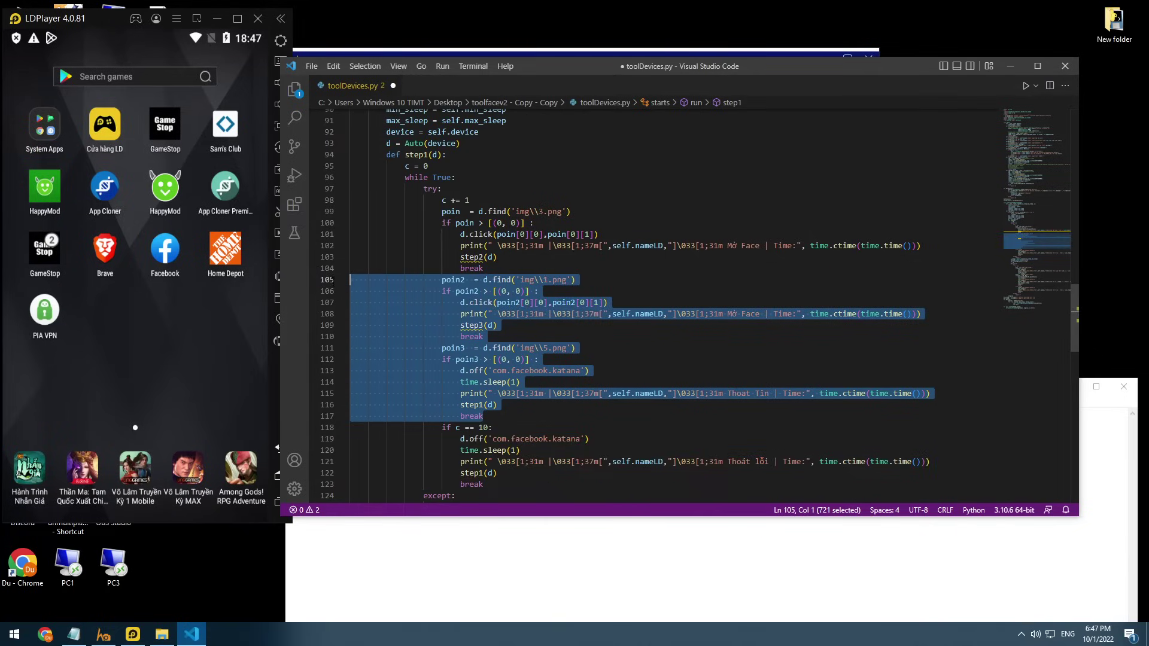
key("BackSpace")
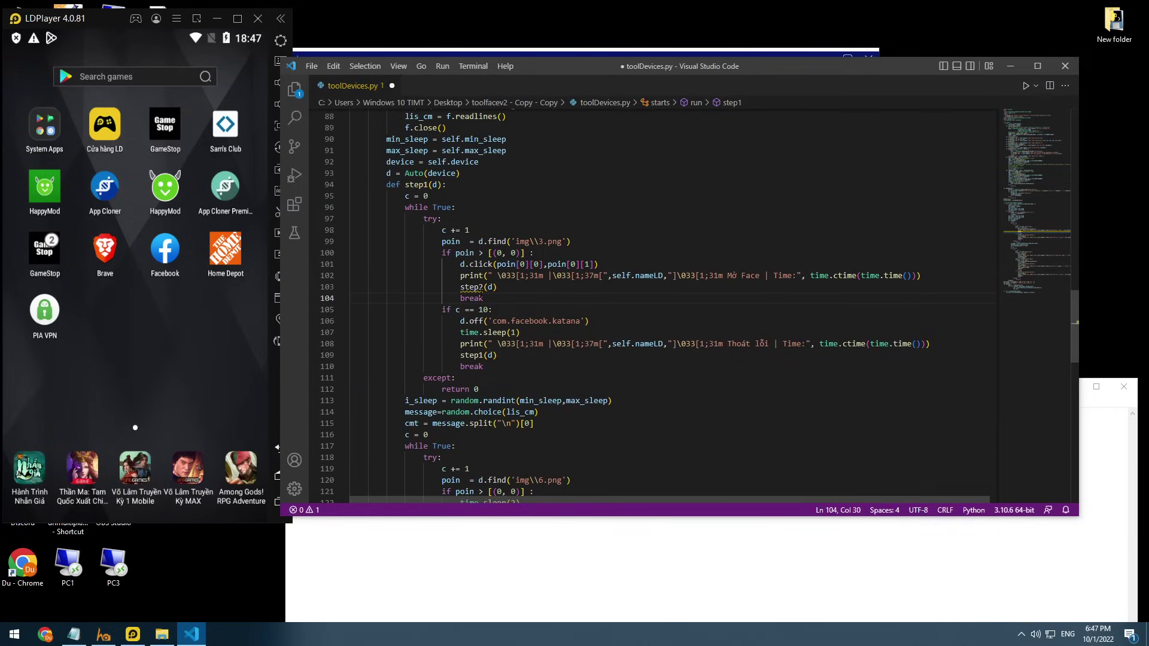
- Remove the step2(d) call from the first if block of step1 and save the script
left_click_drag(497, 287, 350, 287)
key("BackSpace")
key("BackSpace")
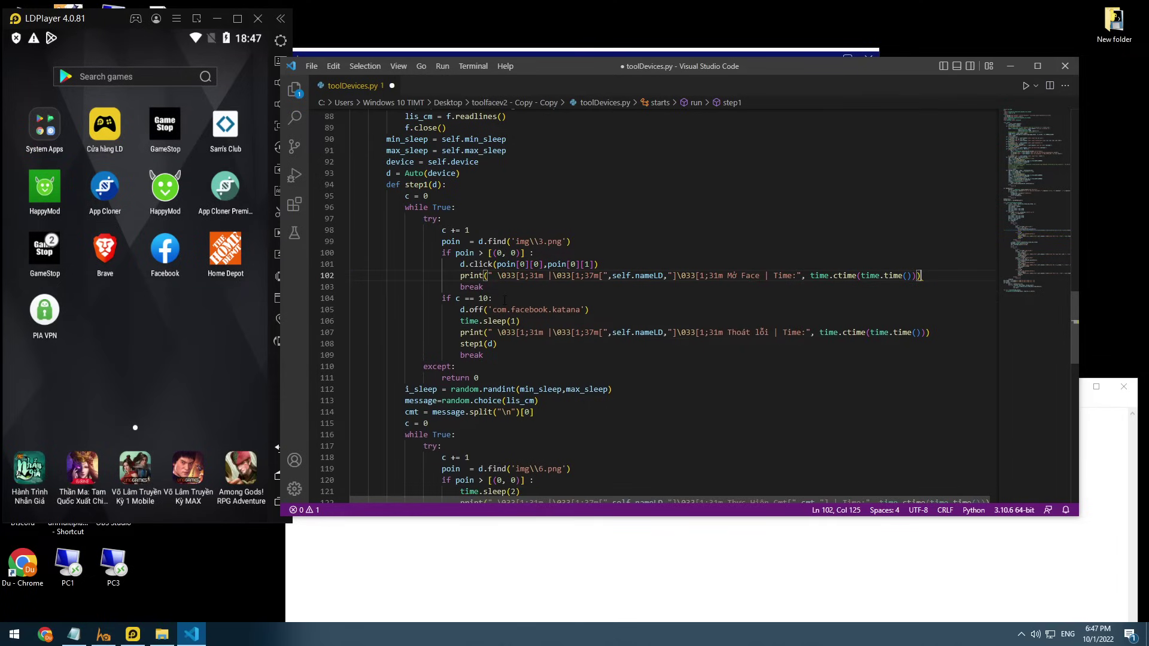
key("ctrl+s")
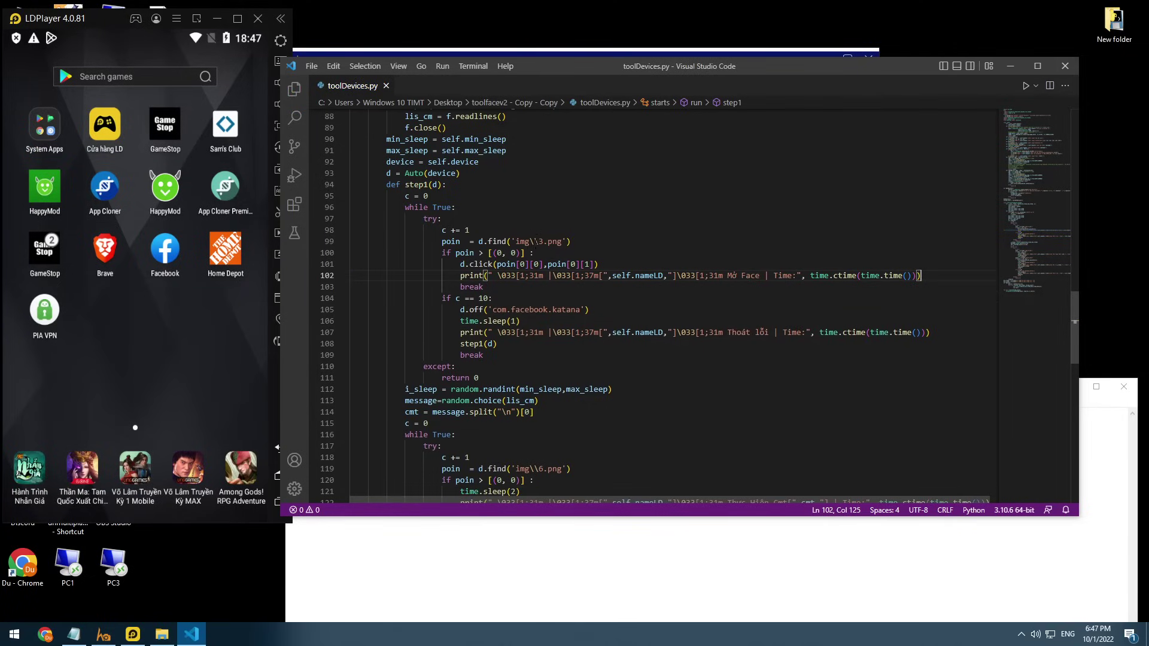
- Change the image path in step1's d.find call to img\\1.png, shift the editor window aside, and save the script
left_click(543, 241)
key("BackSpace")
type("1")
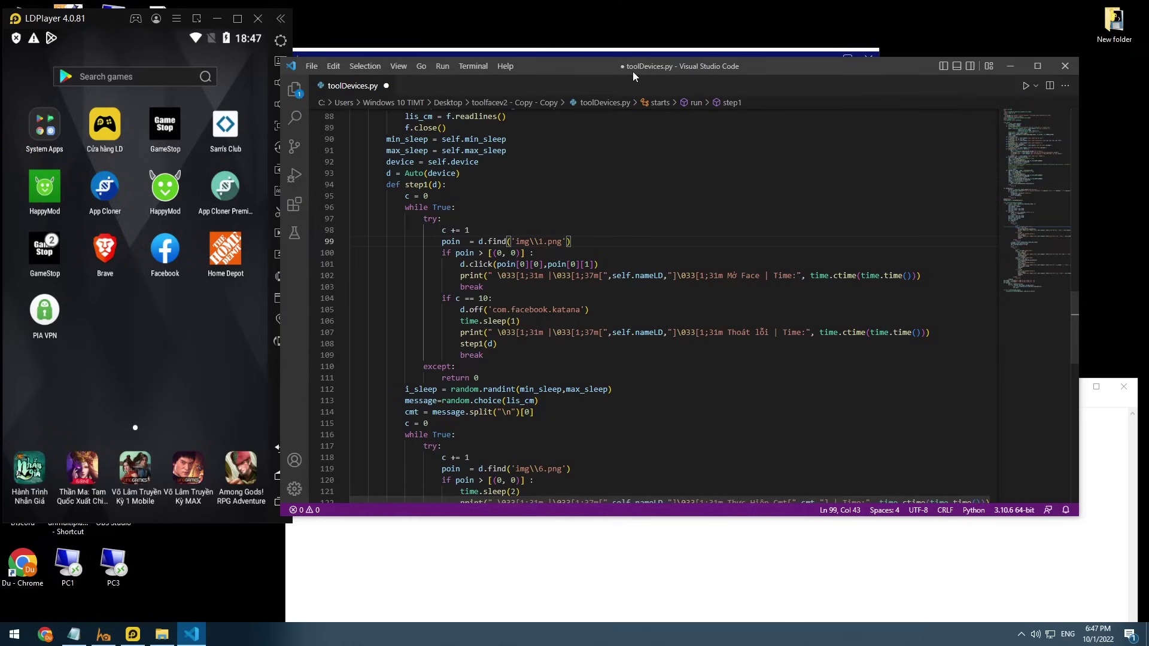
left_click_drag(612, 70, 530, 70)
key("ctrl+s")
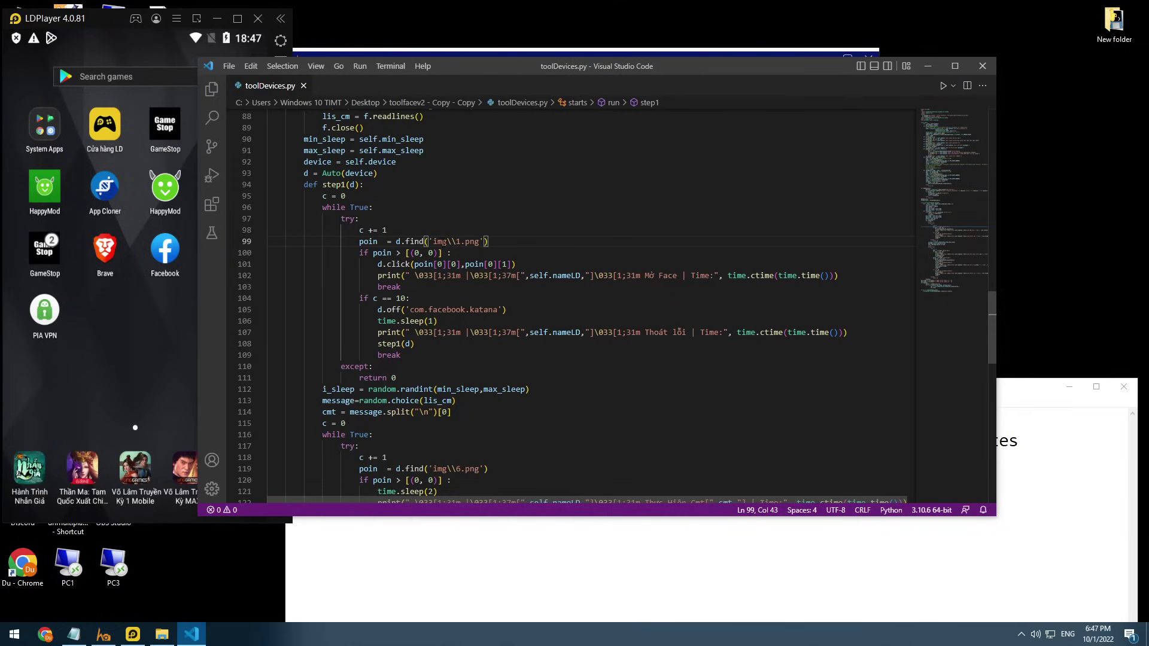
- Copy the line poin = d.find('img\\1.png') from the script into the Notepad notes
left_click_drag(432, 241, 479, 241)
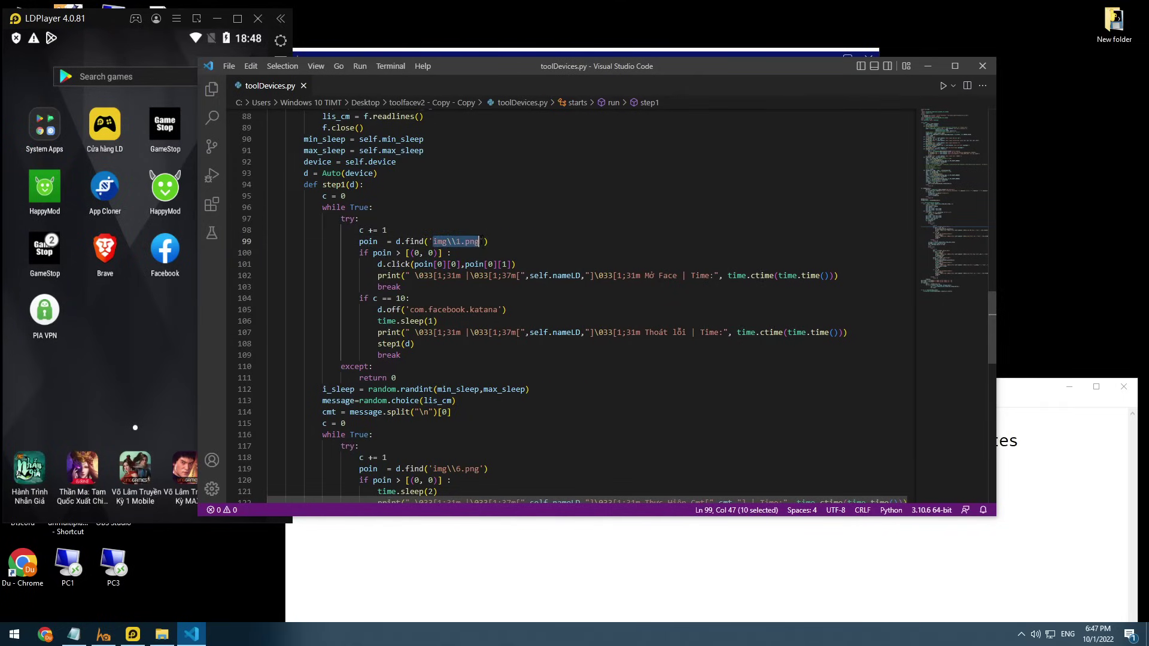
left_click(546, 576)
left_click_drag(585, 394, 591, 365)
left_click_drag(488, 241, 359, 241)
key("ctrl+c")
left_click(469, 521)
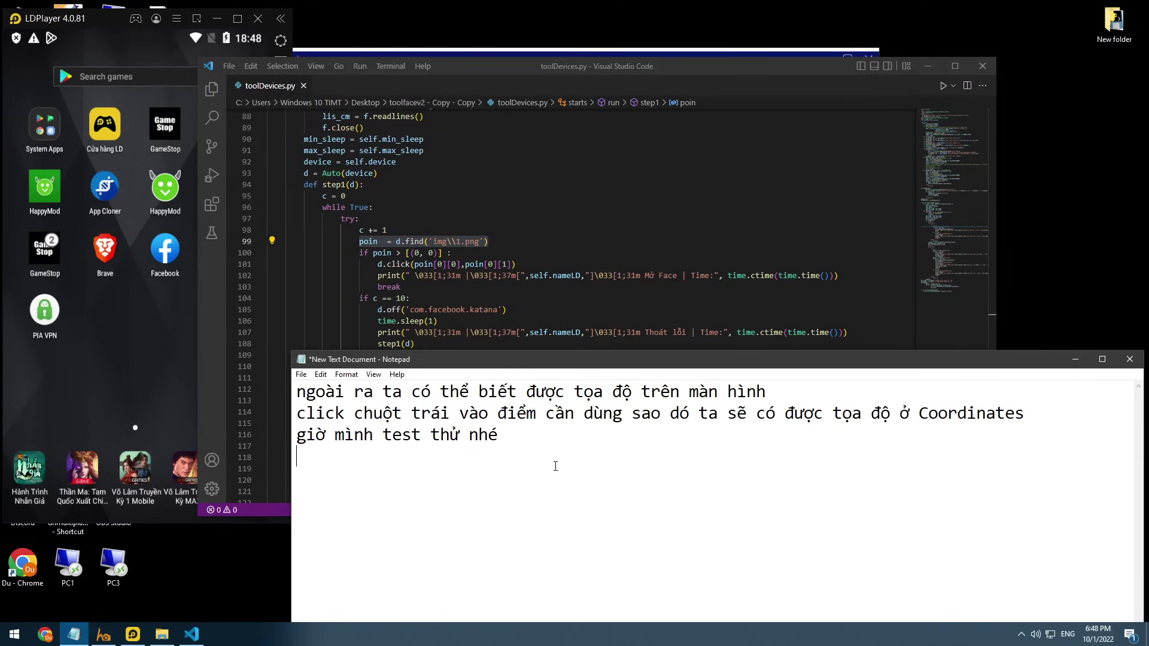
key("ctrl+v")
- Add the note "đây là ảnh facebook lúc nảy mình vừa chụp nhé" below the pasted code line
type("dây")
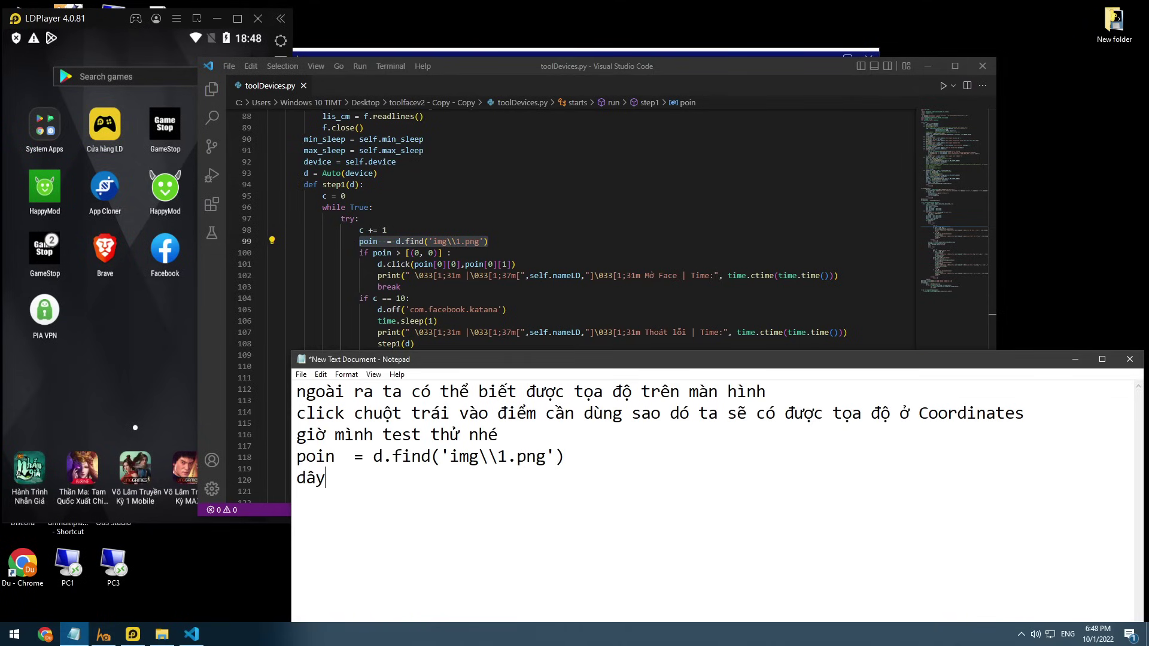
type(" là toa")
key("BackSpace")
key("BackSpace")
key("BackSpace")
type("ảnh fa")
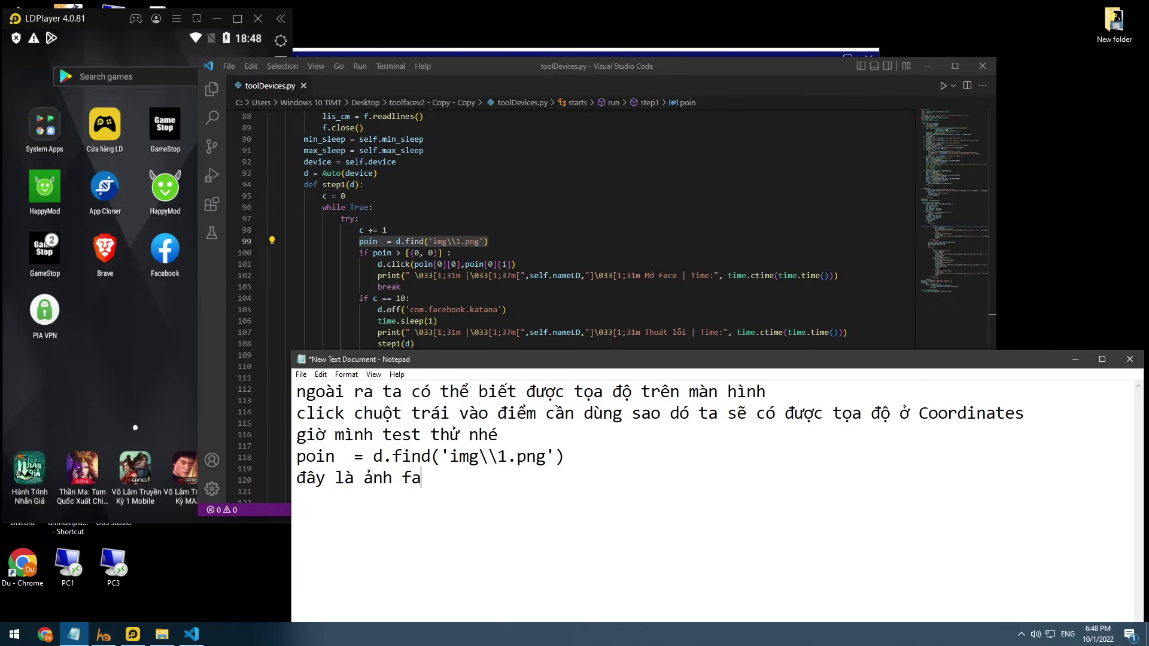
type("ce")
key("BackSpace")
type("book lúc nau3")
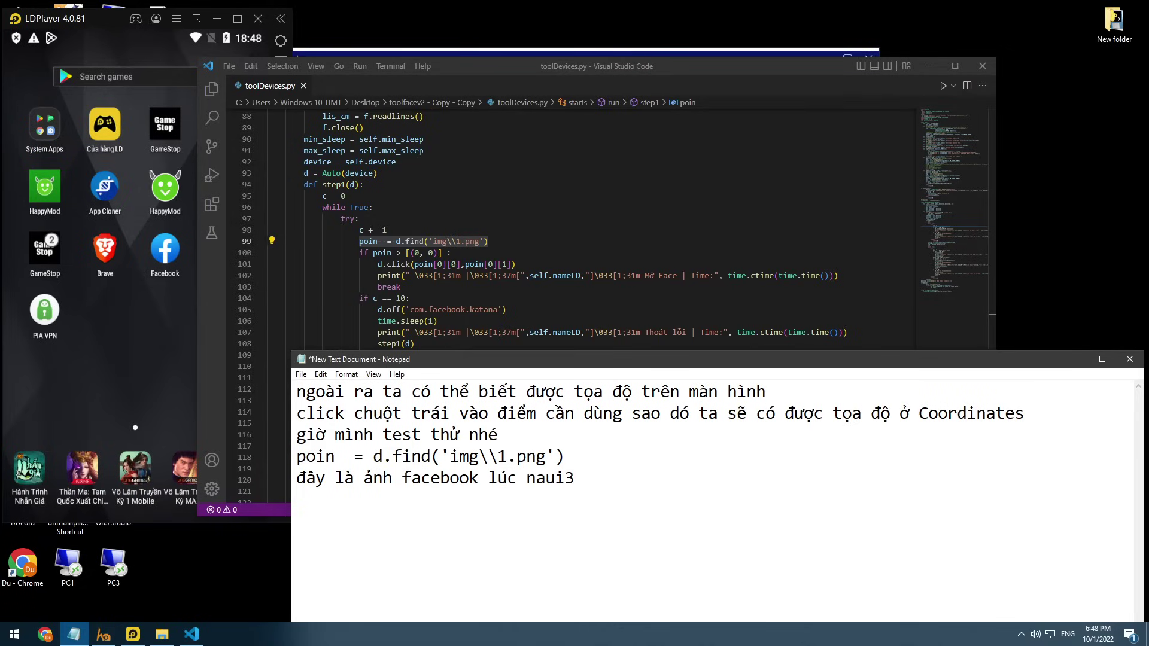
key("BackSpace")
key("BackSpace")
key("BackSpace")
type("ảy m")
type("ình ")
type("vừa chụp ")
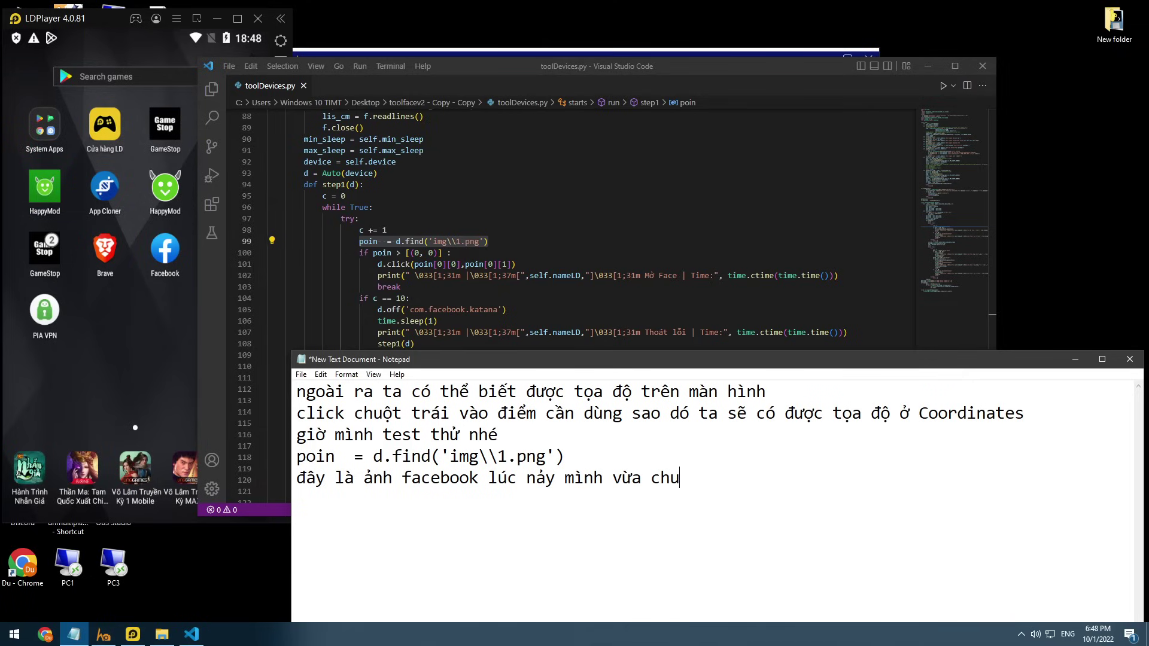
type("nhé")
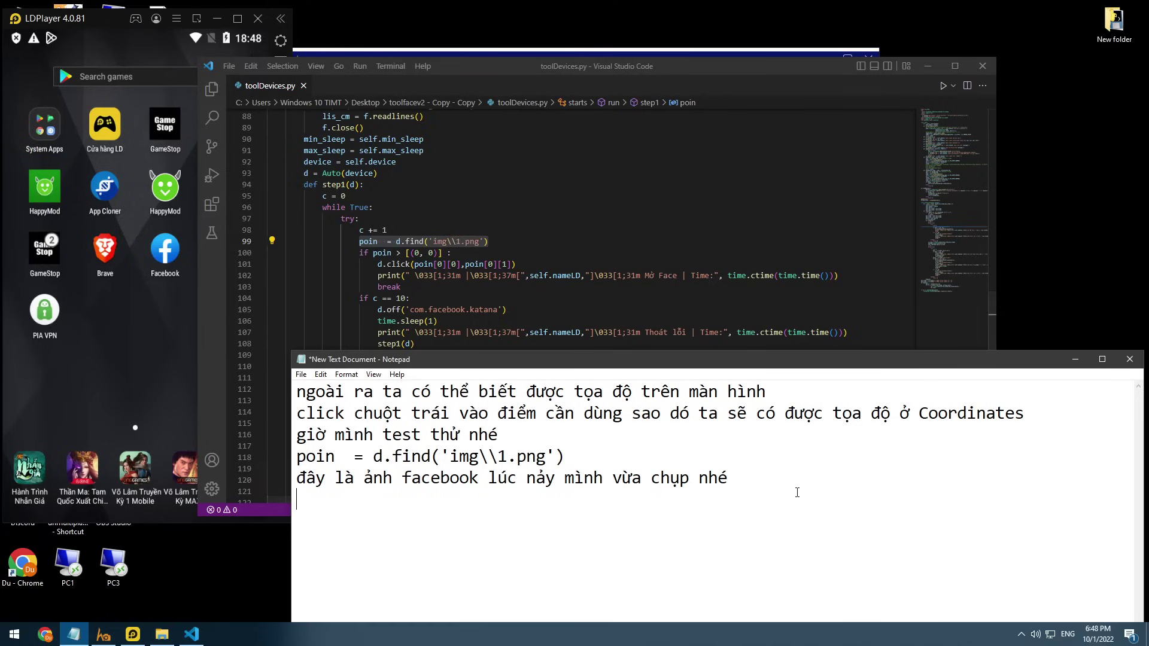
- Leave a blank line and begin a new note reading "ở đây mình viết theo kieu"
key("Return")
key("Return")
type("ởdây ")
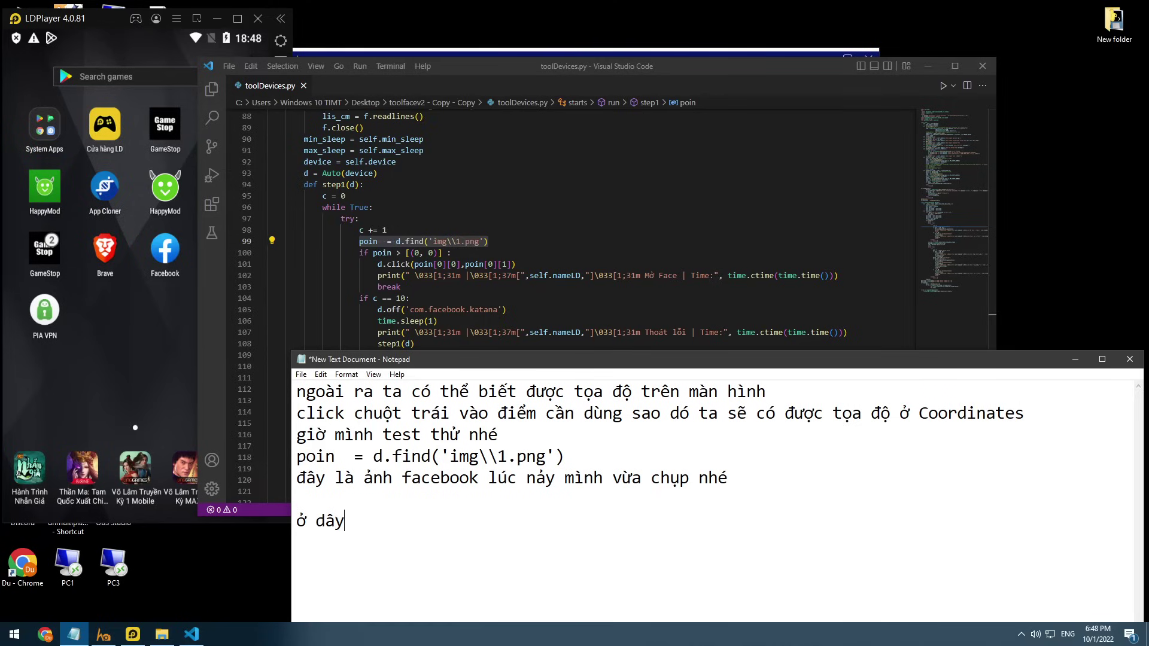
type("mình viet")
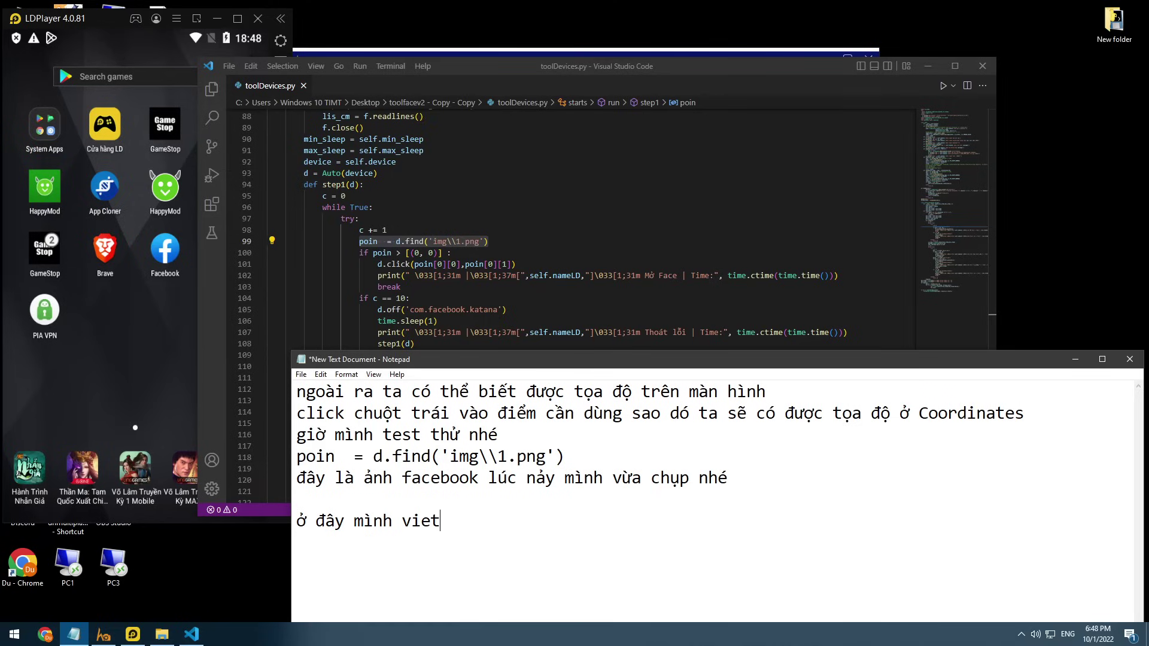
key("BackSpace")
key("BackSpace")
type("ết theo kieu")
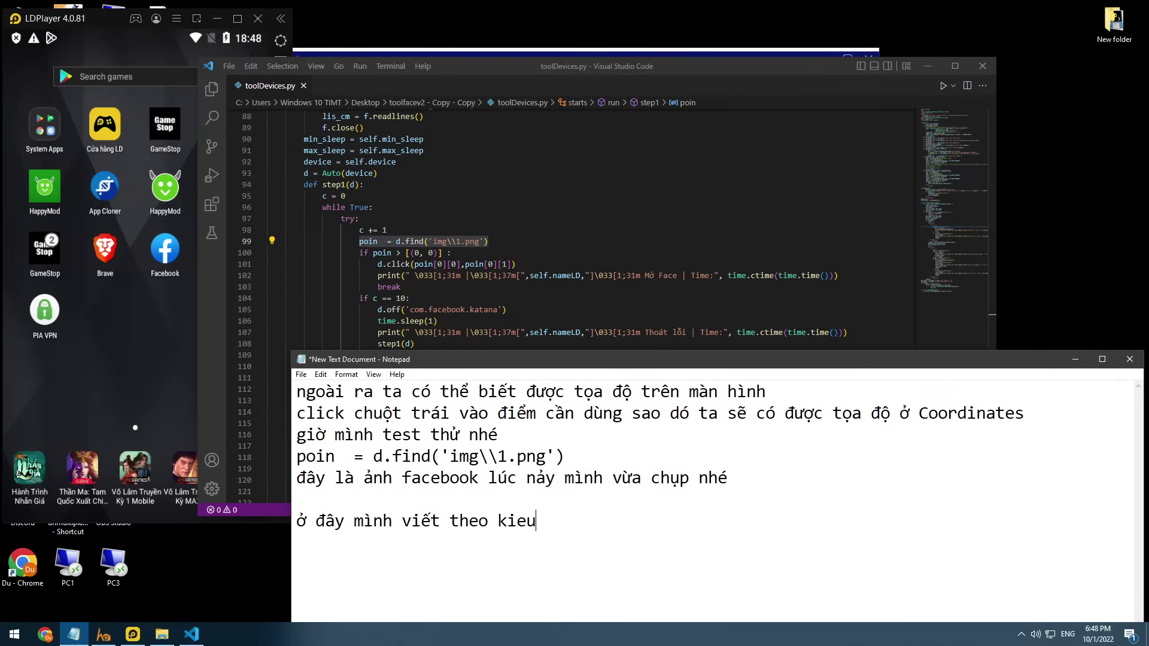